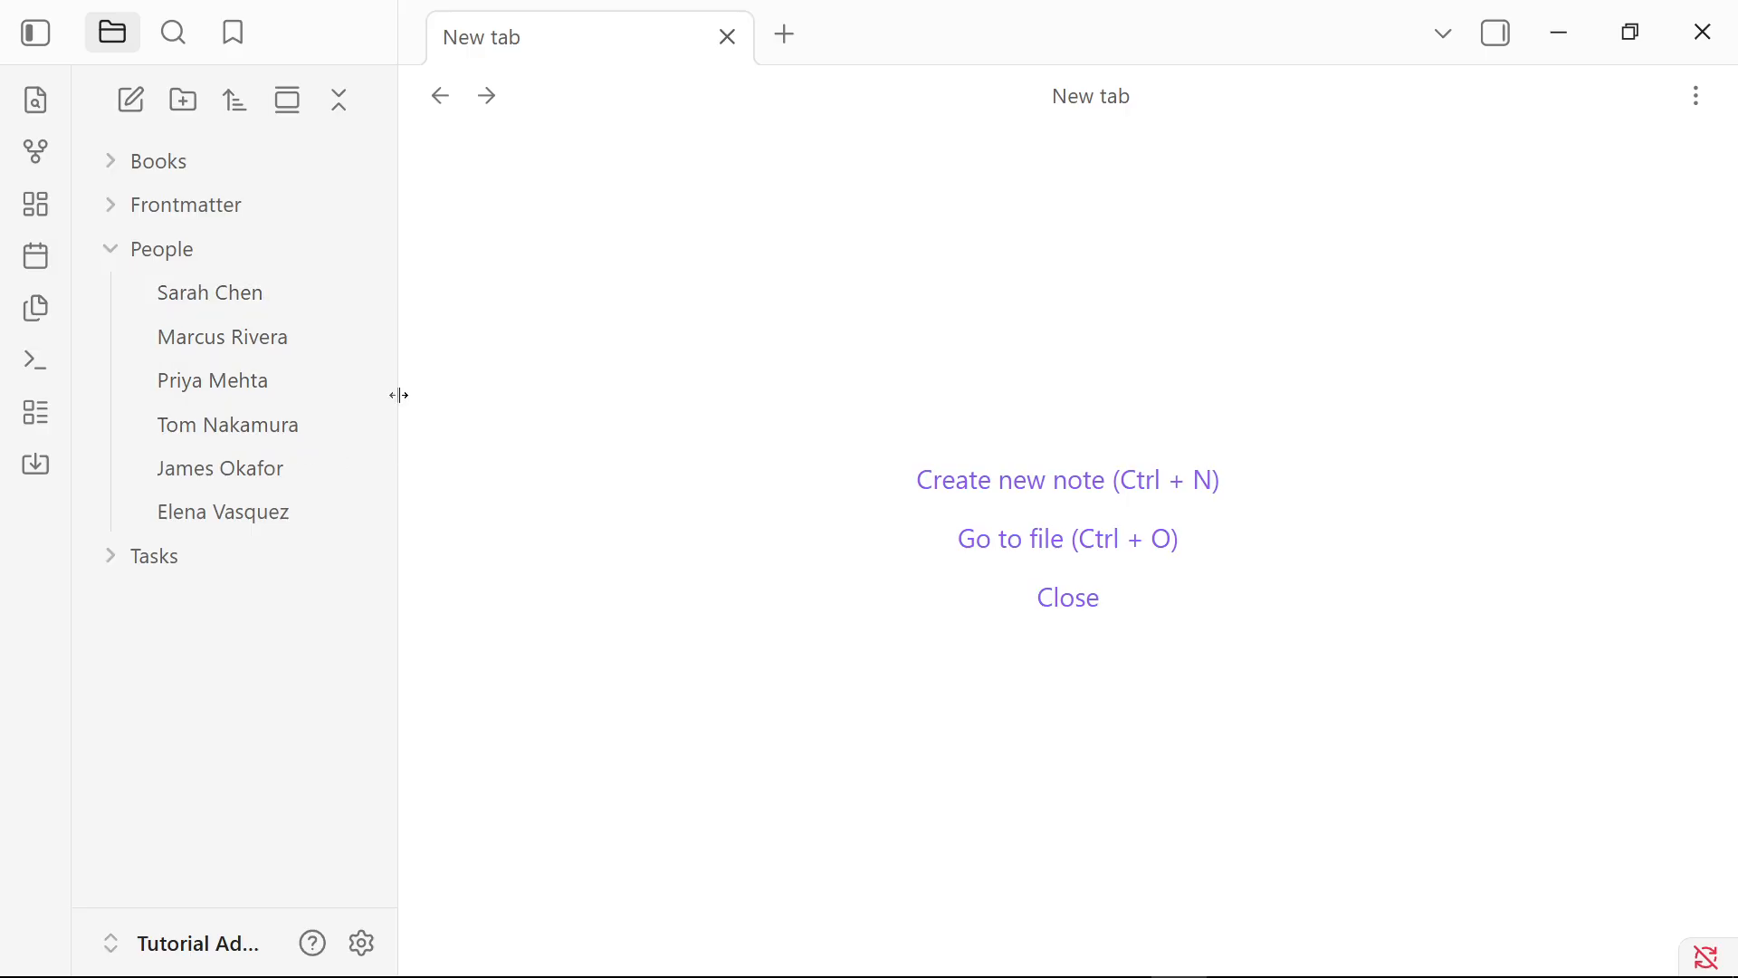
# Look through the contact notes in the People folder and examine the properties each one holds
pyautogui.click(279, 303)
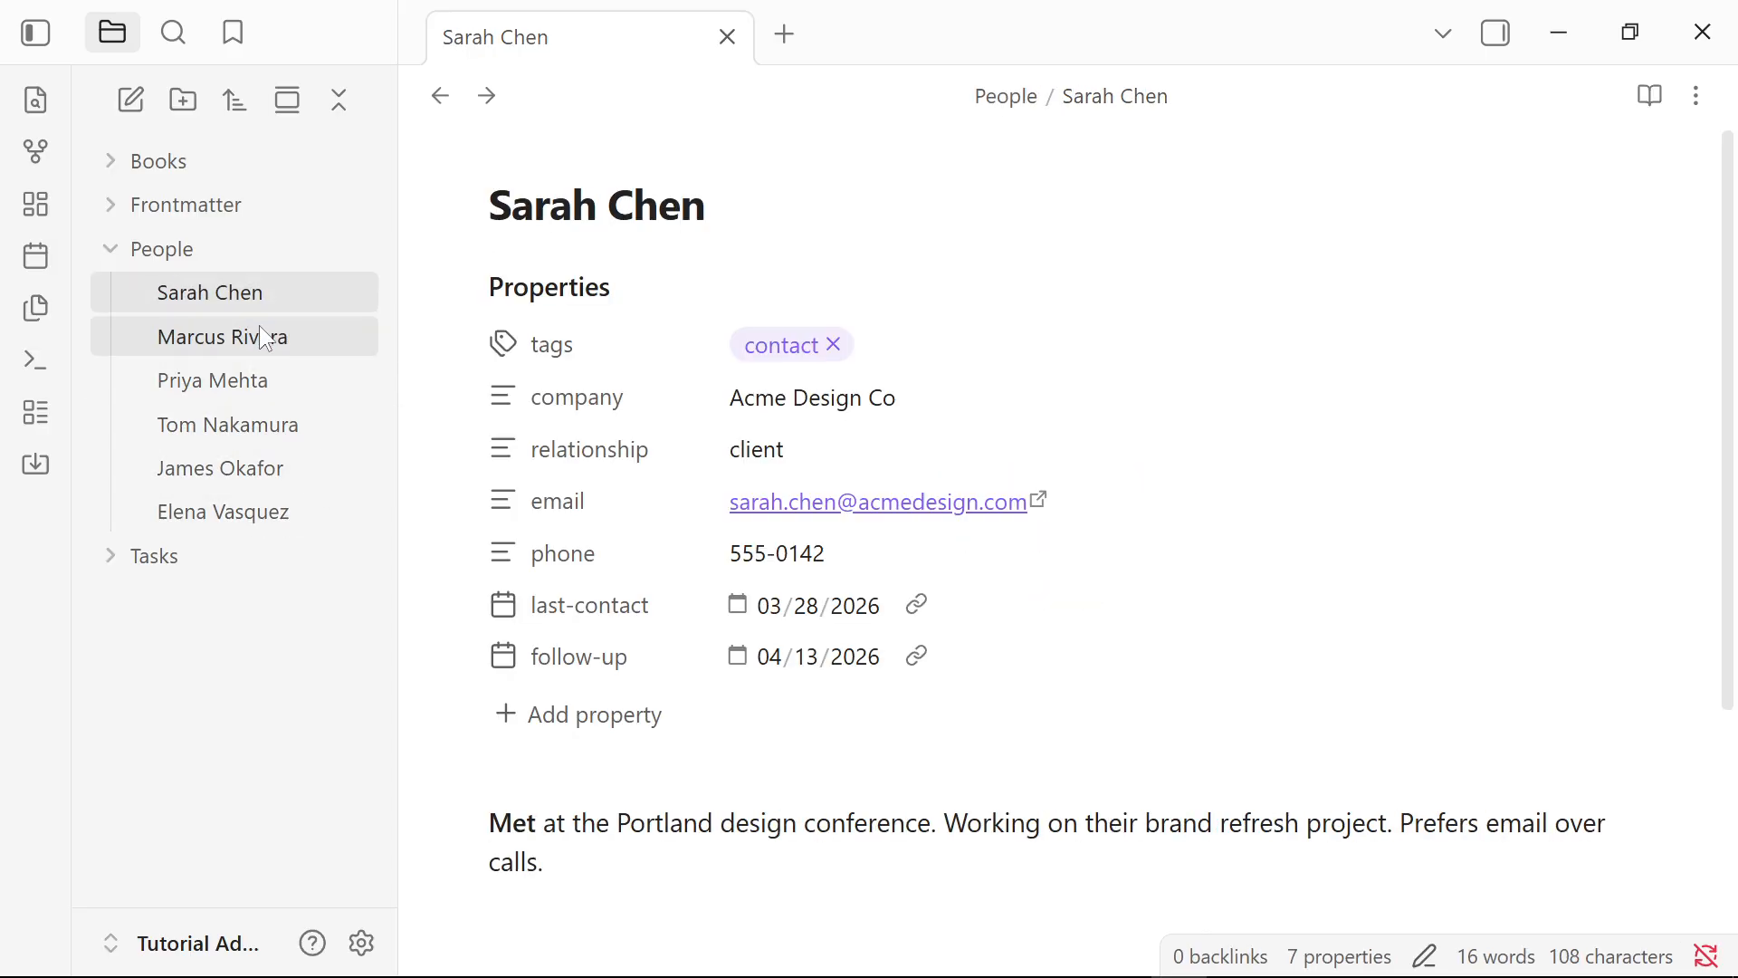
pyautogui.click(259, 334)
pyautogui.click(250, 378)
pyautogui.click(258, 427)
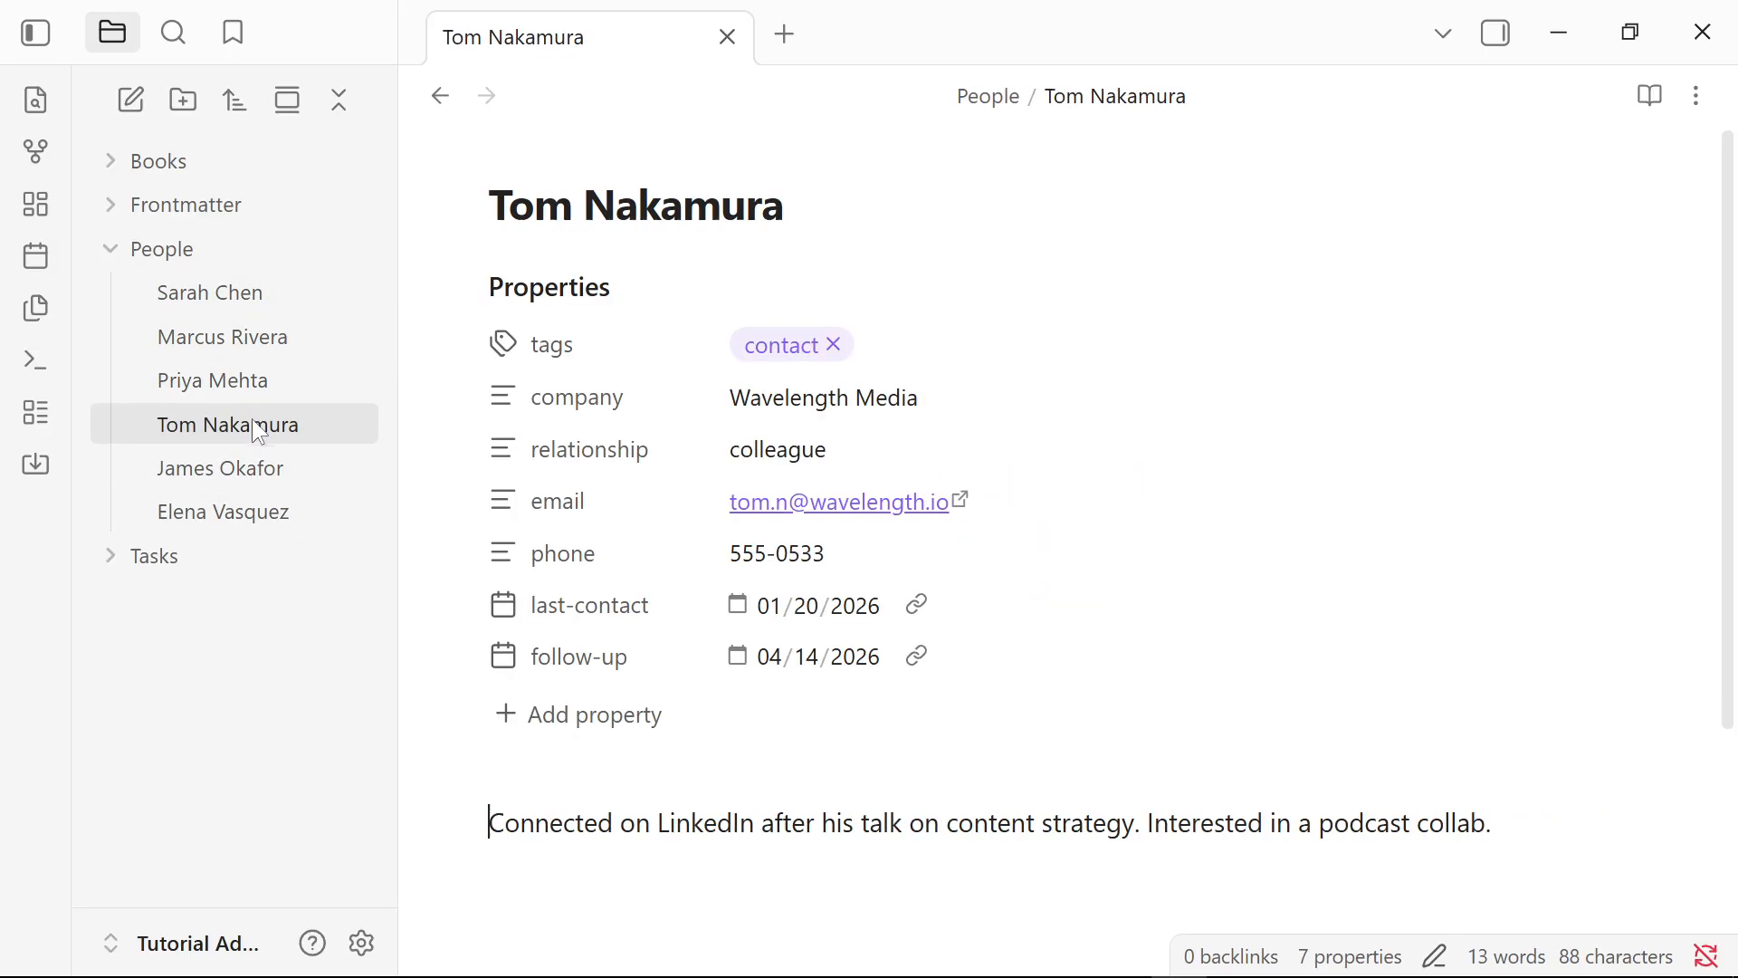
pyautogui.click(256, 469)
pyautogui.click(272, 514)
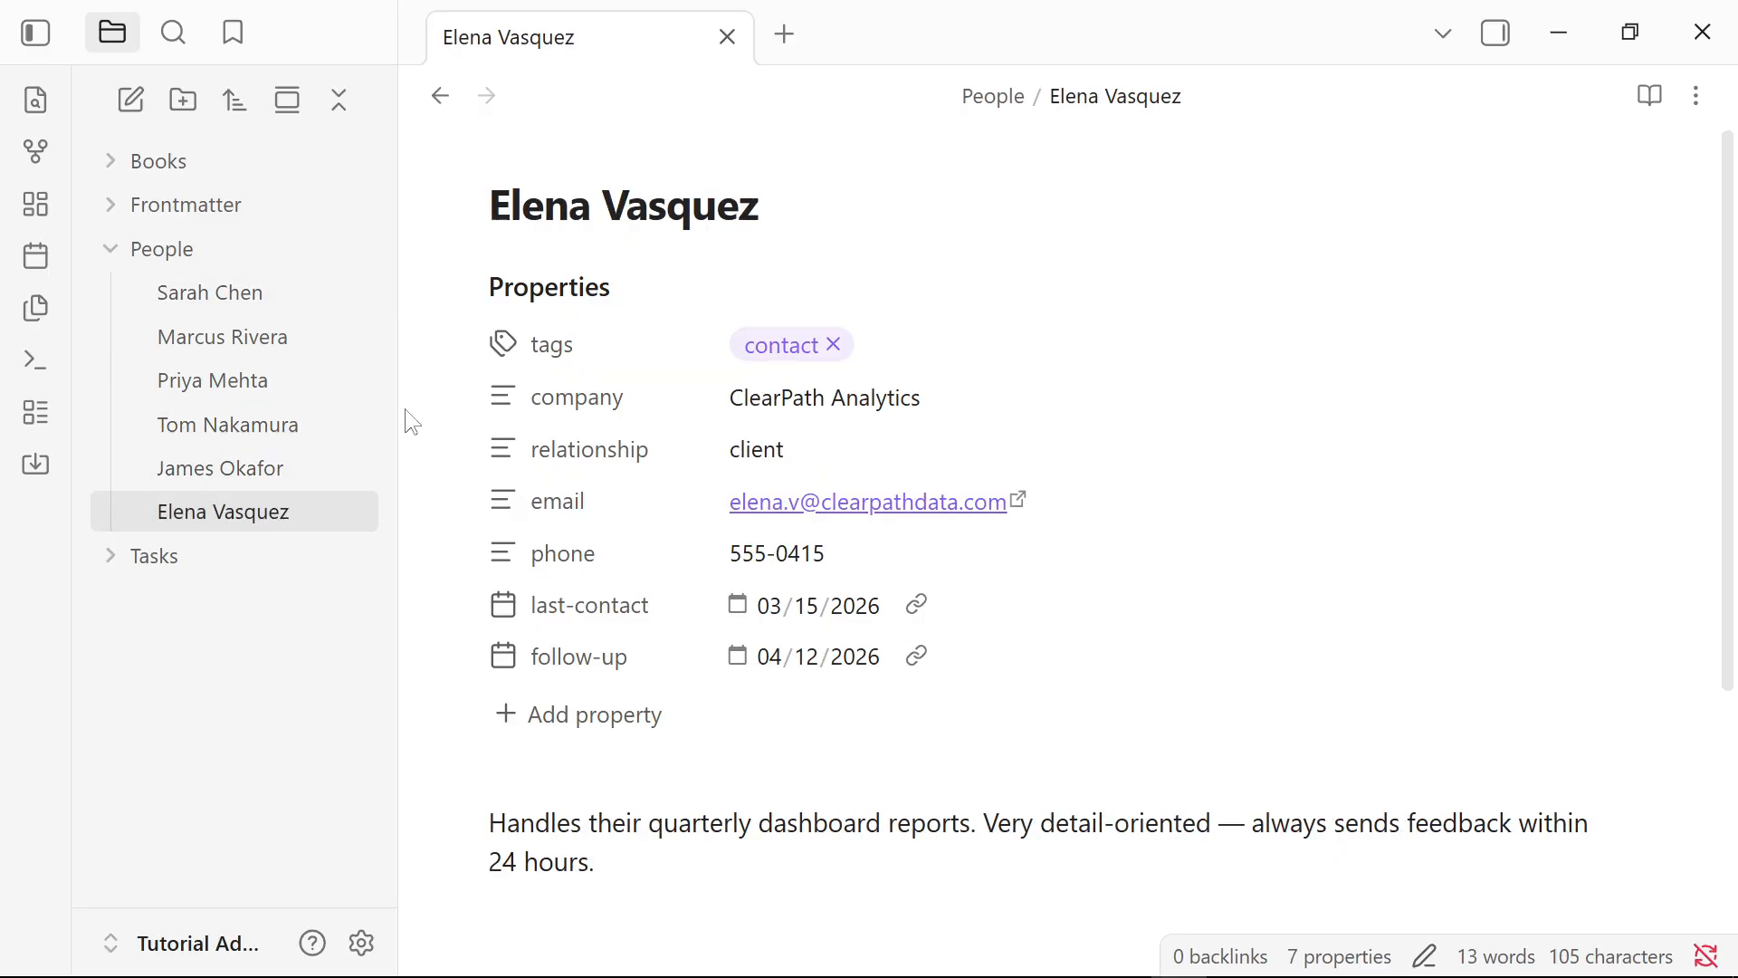
pyautogui.click(230, 299)
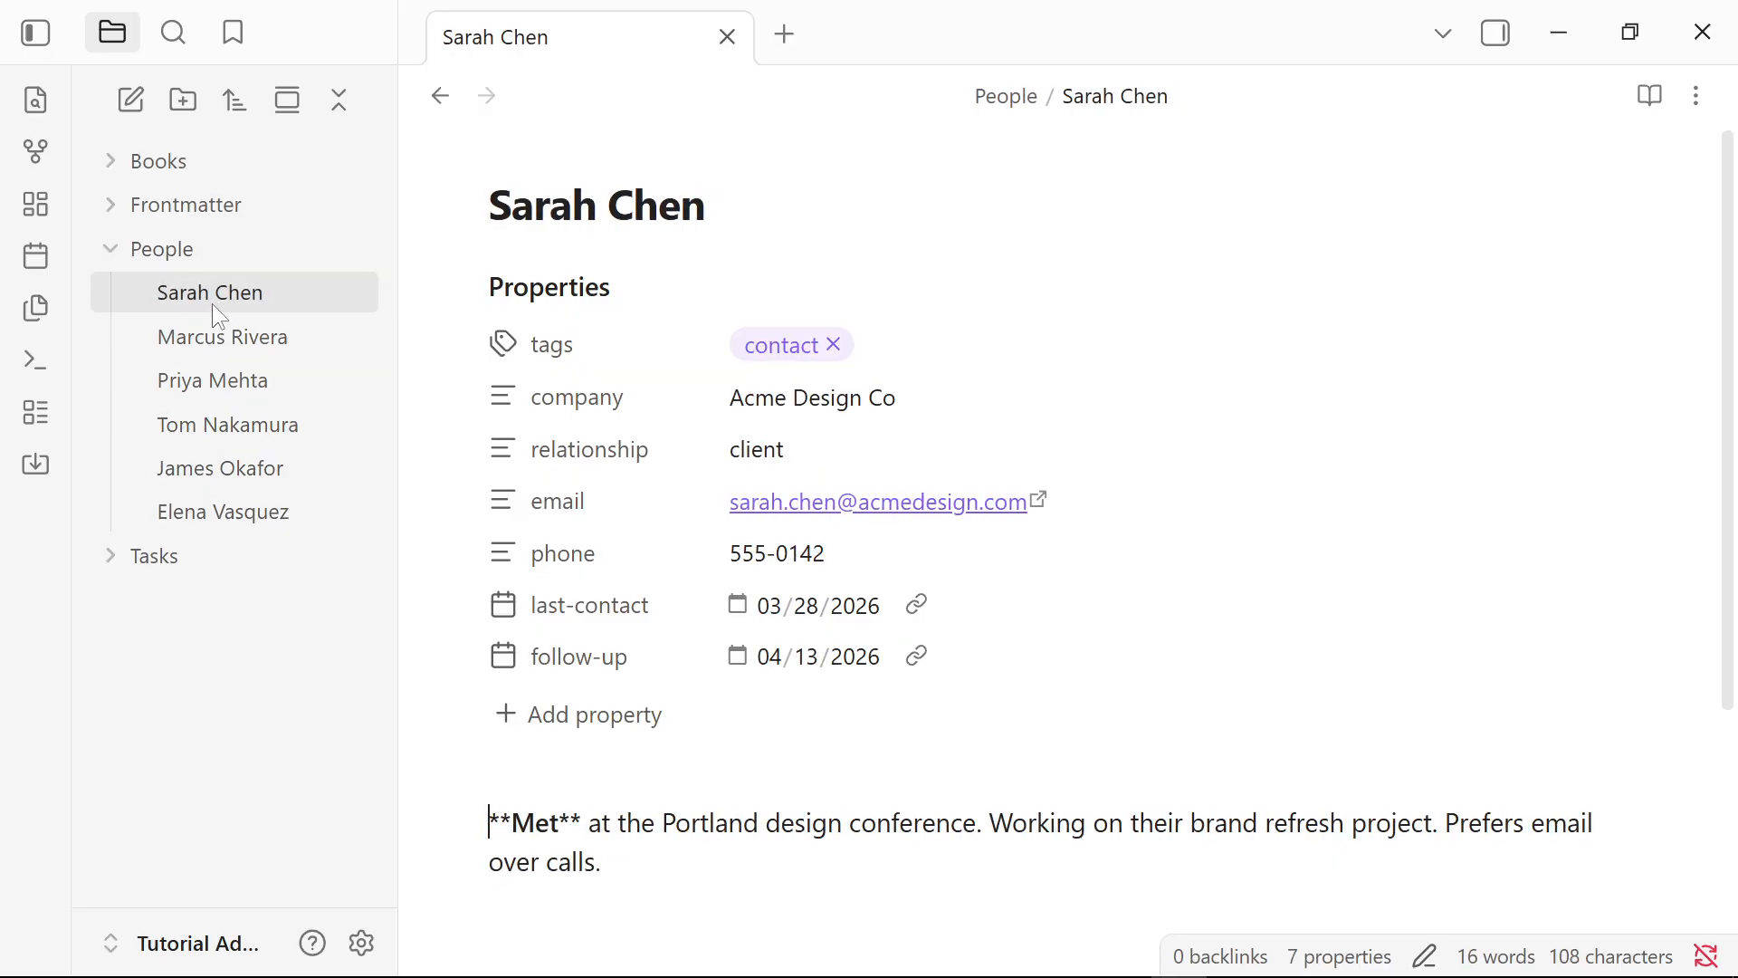
pyautogui.click(277, 340)
pyautogui.click(260, 302)
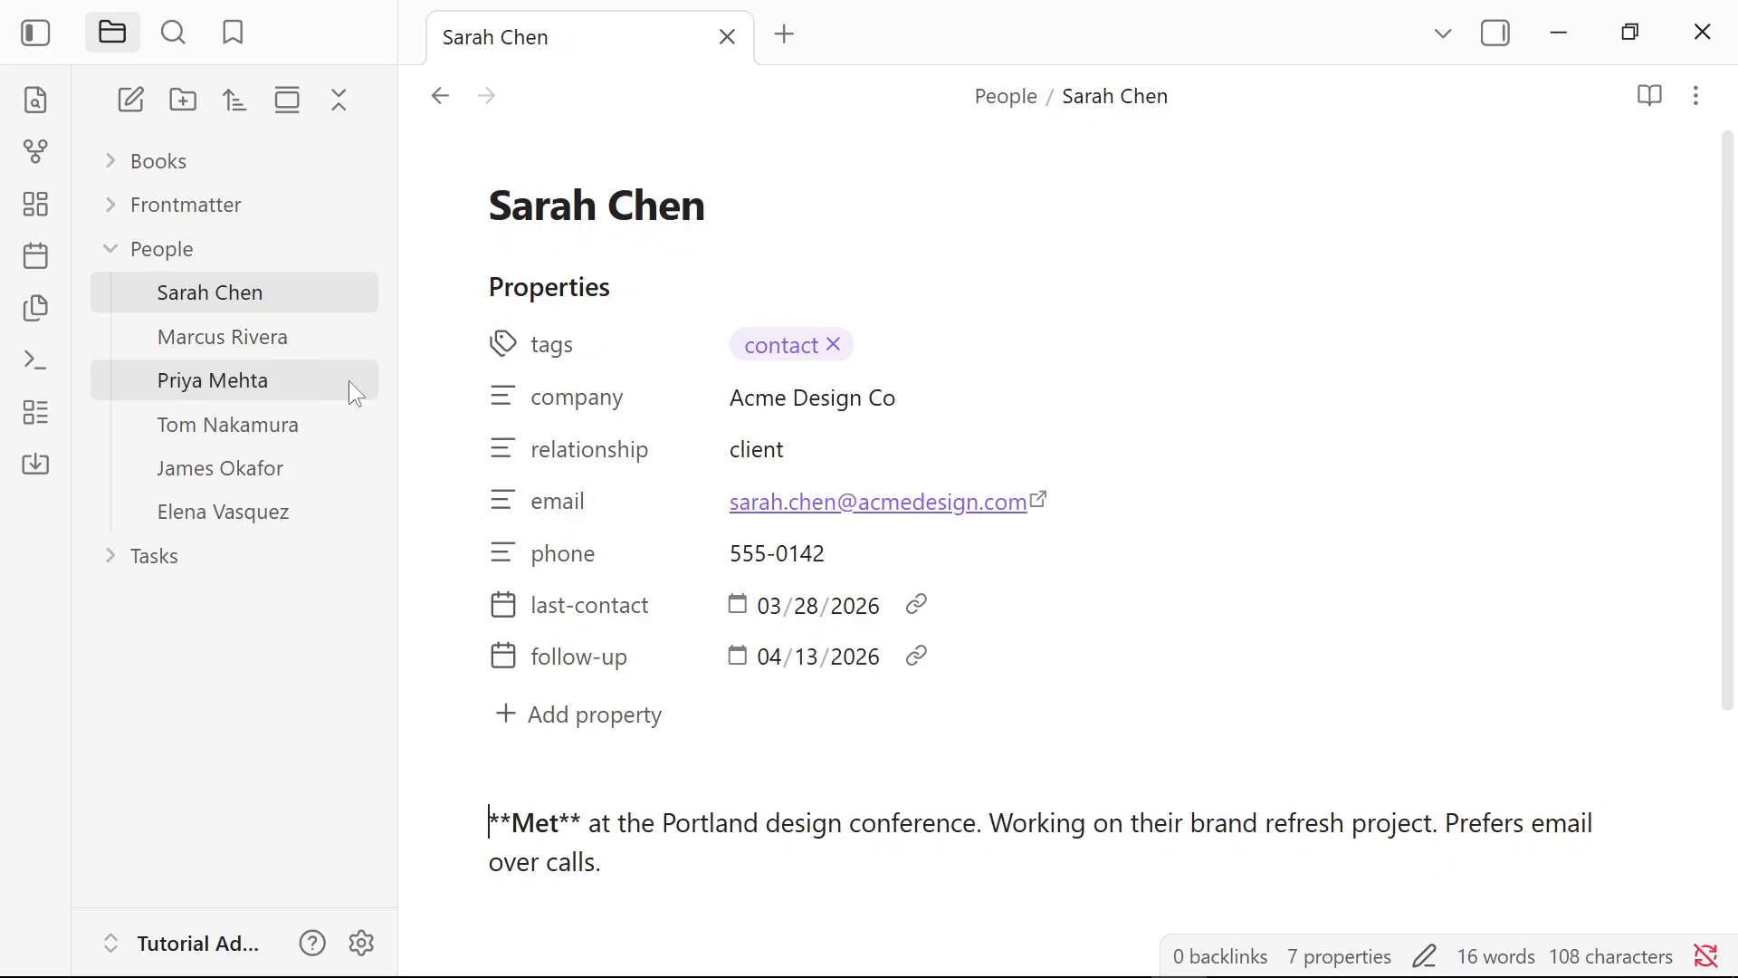
pyautogui.click(222, 346)
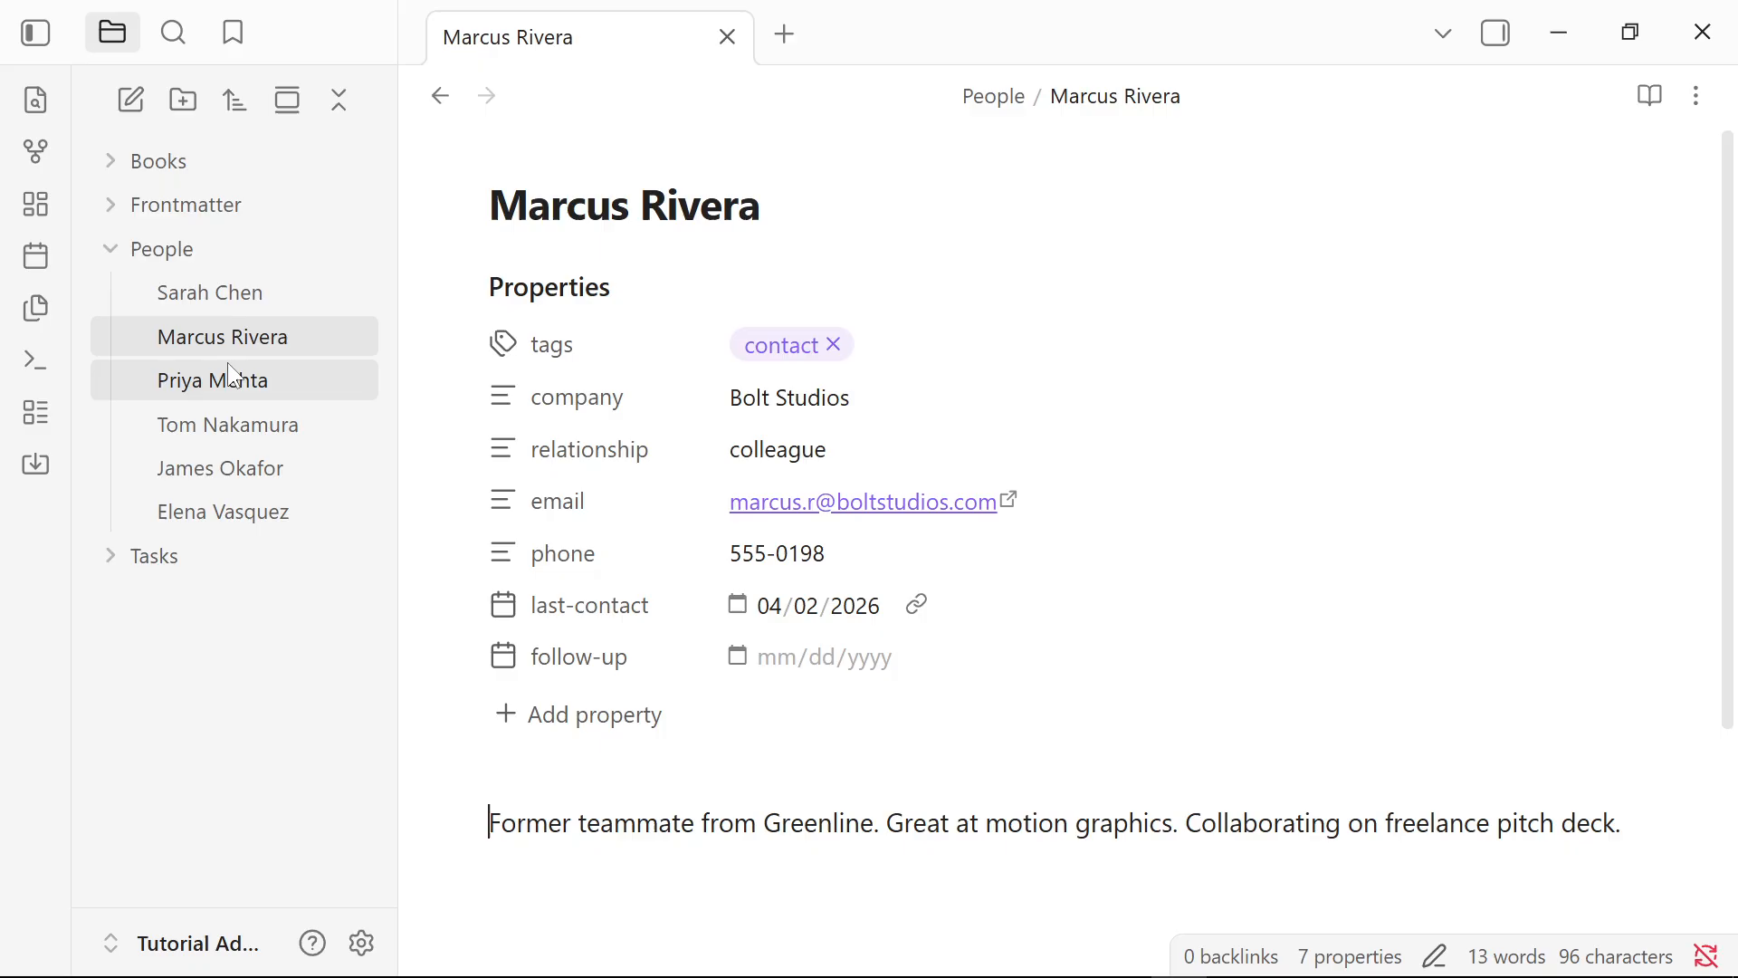
pyautogui.click(229, 382)
pyautogui.click(233, 422)
pyautogui.click(240, 298)
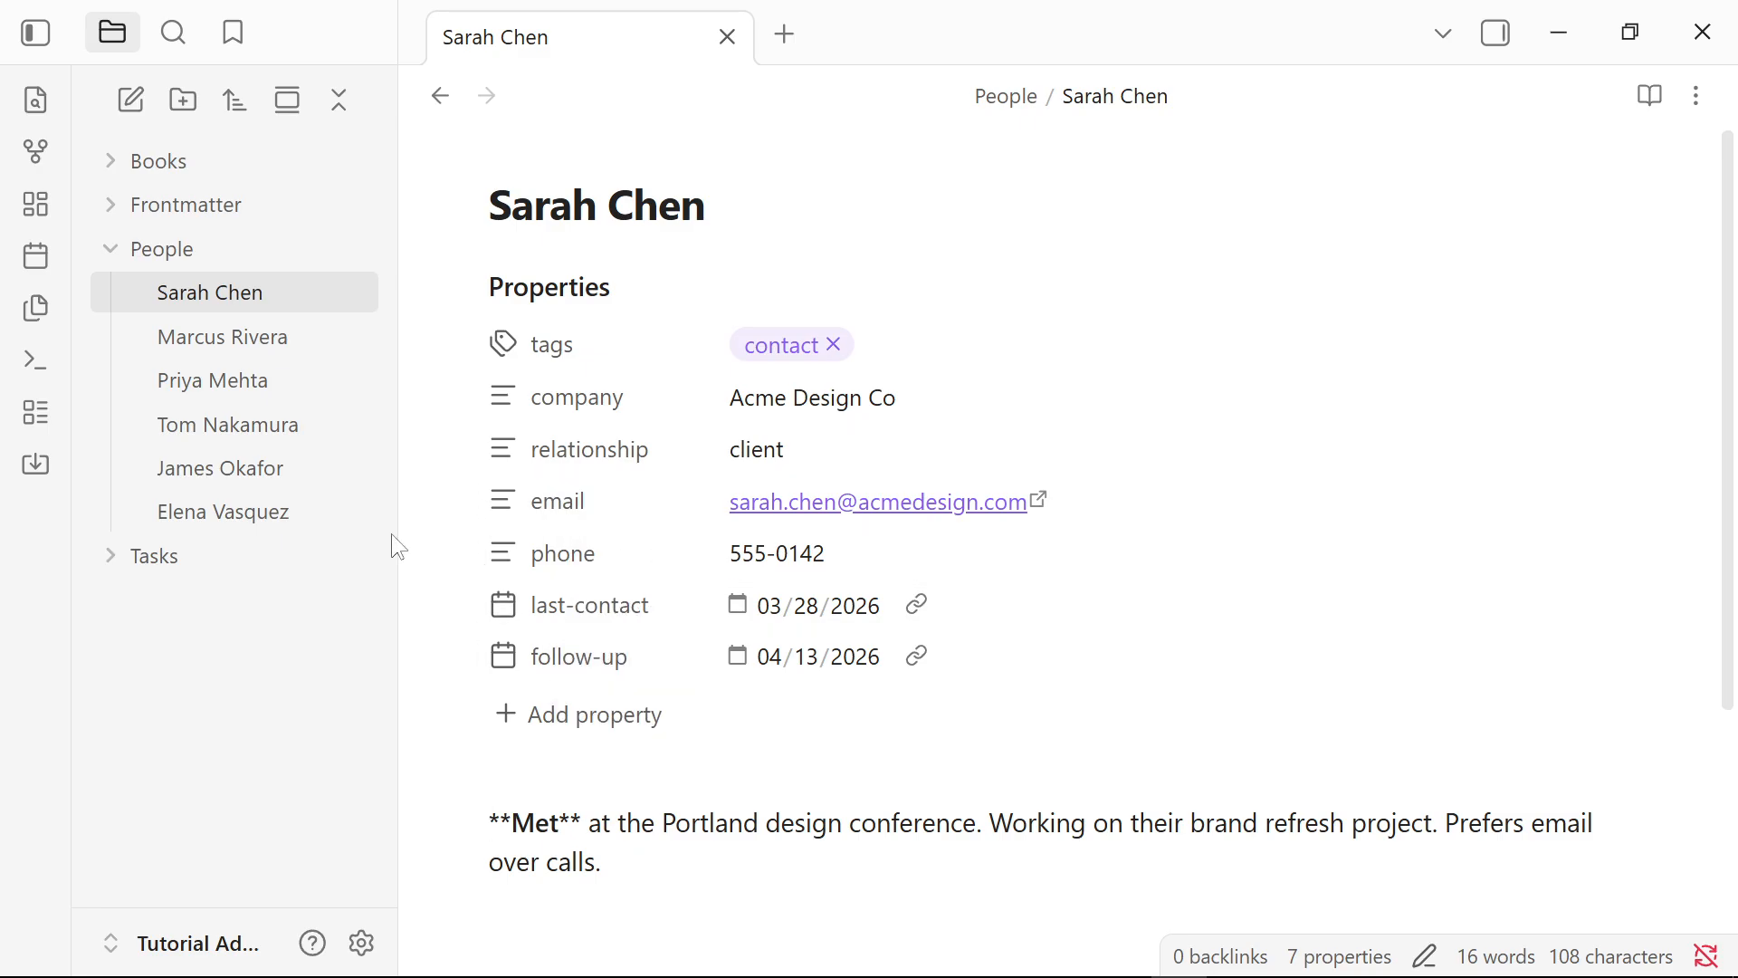
pyautogui.click(251, 345)
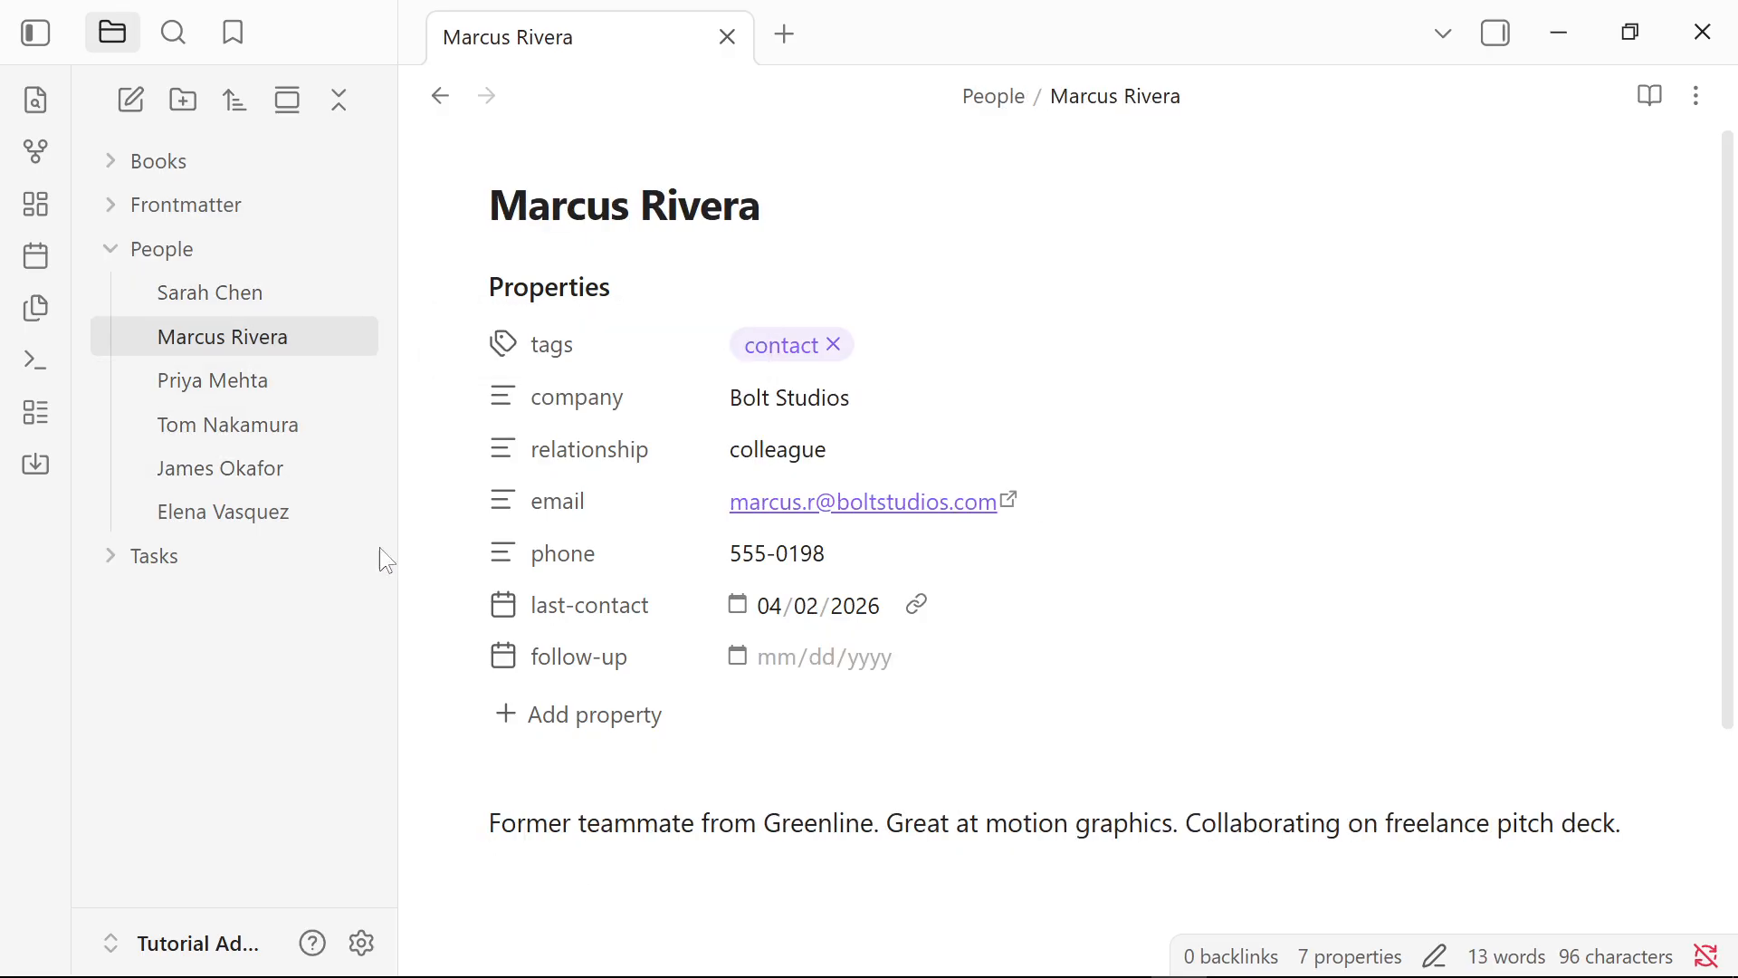
pyautogui.click(259, 387)
pyautogui.click(258, 418)
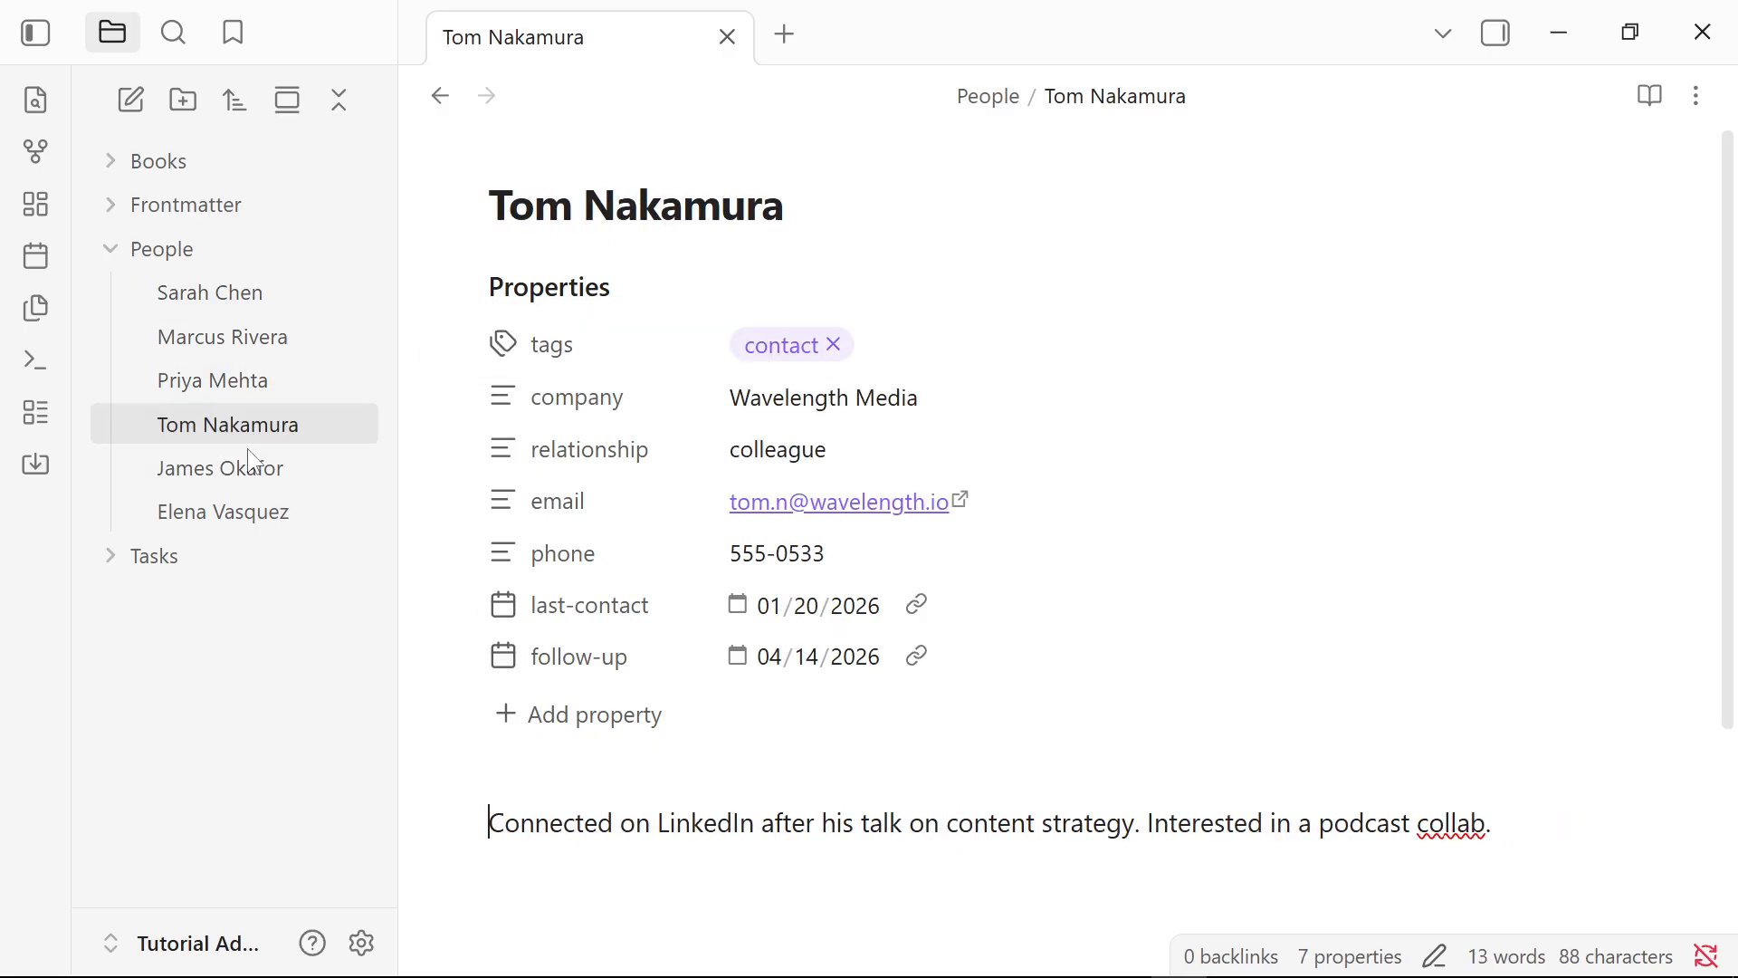
pyautogui.click(247, 460)
pyautogui.click(194, 257)
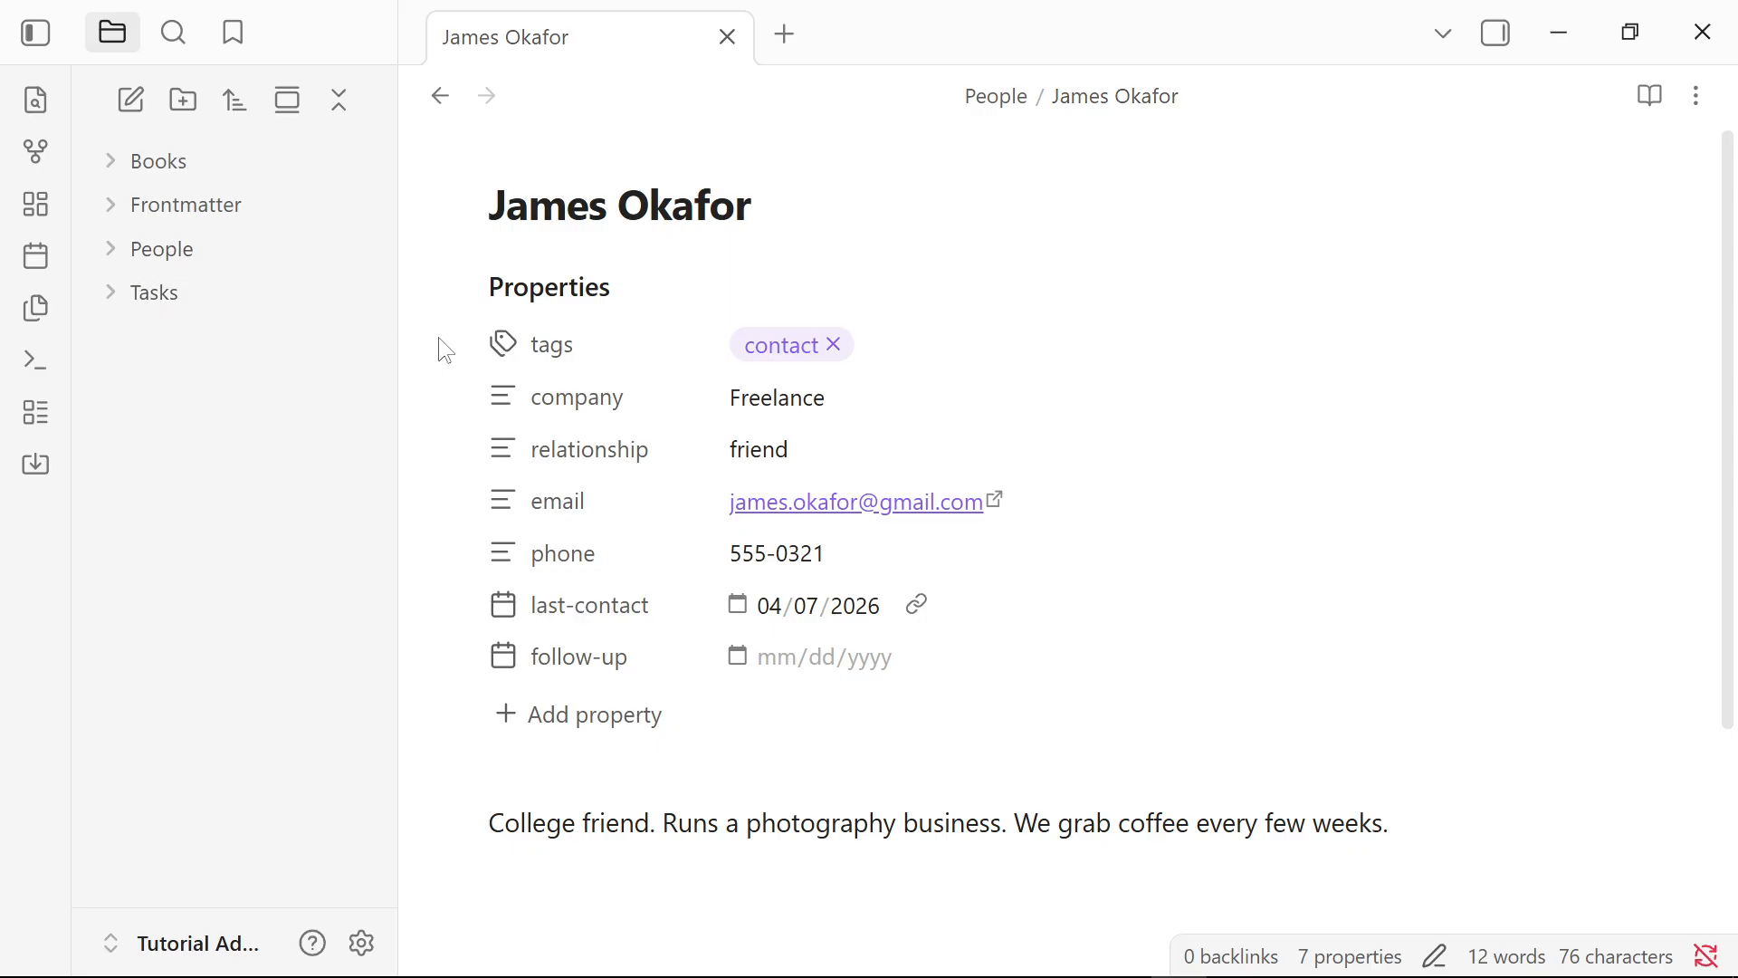
pyautogui.click(229, 244)
# Create a new base in the vault with the "Bases: Create new base" command
pyautogui.hotkey('ctrl', 'p')
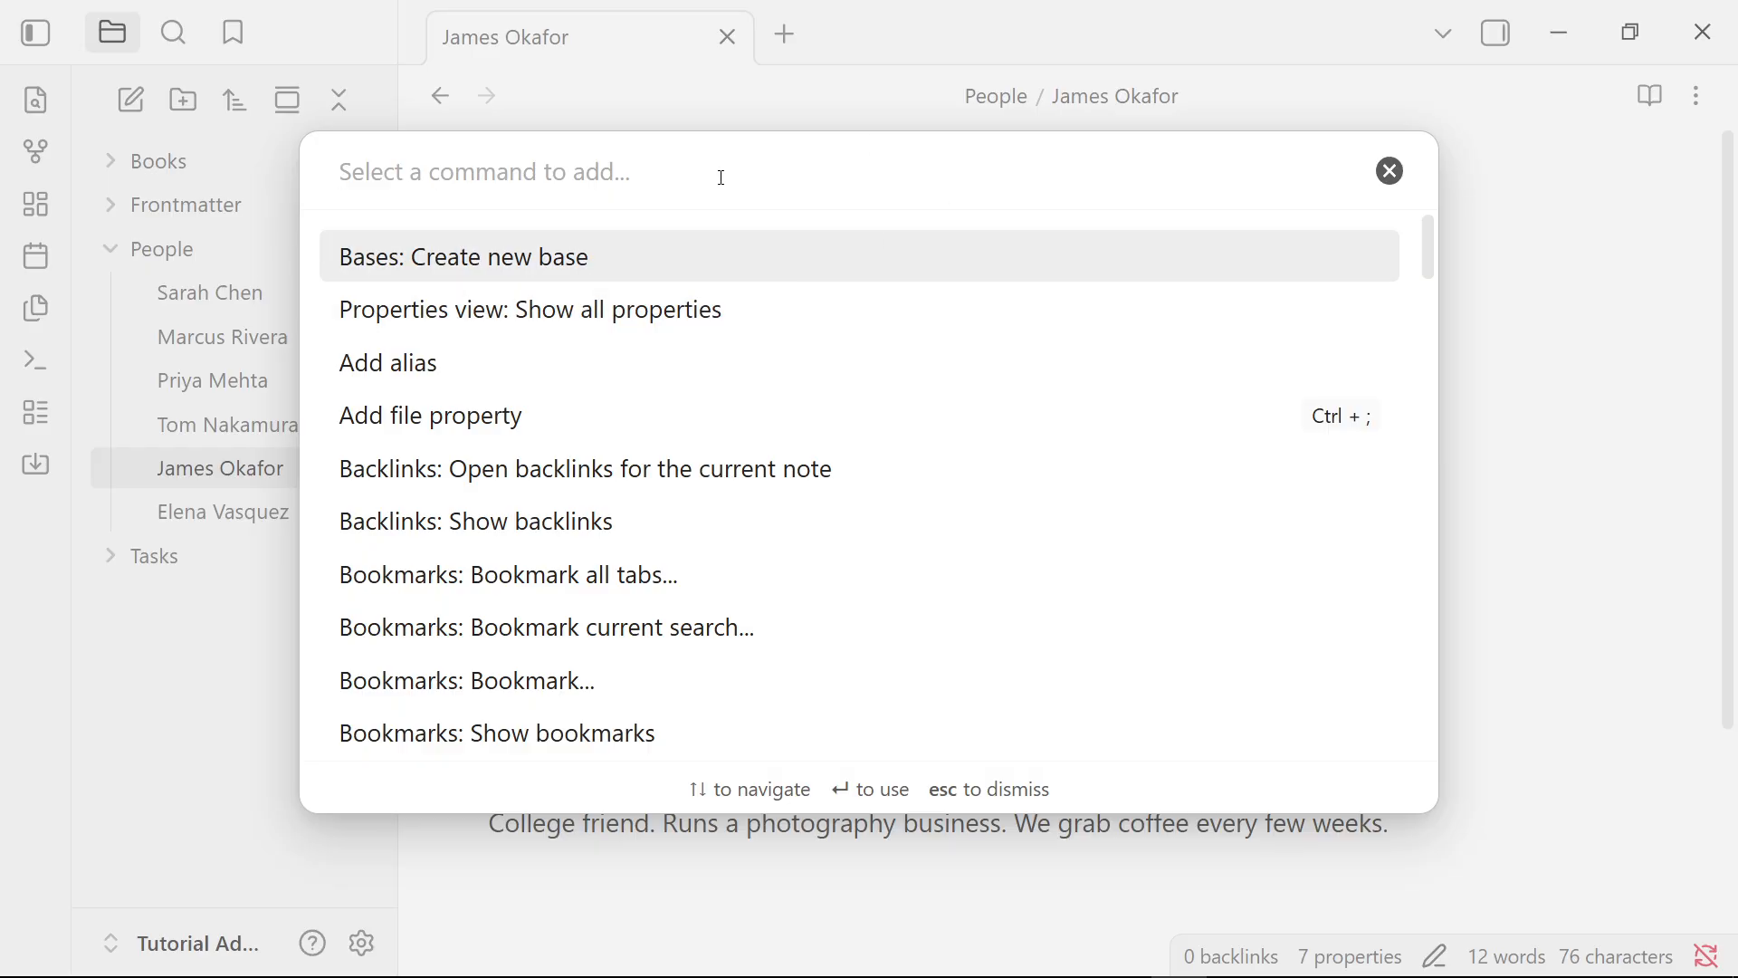
pyautogui.write('base')
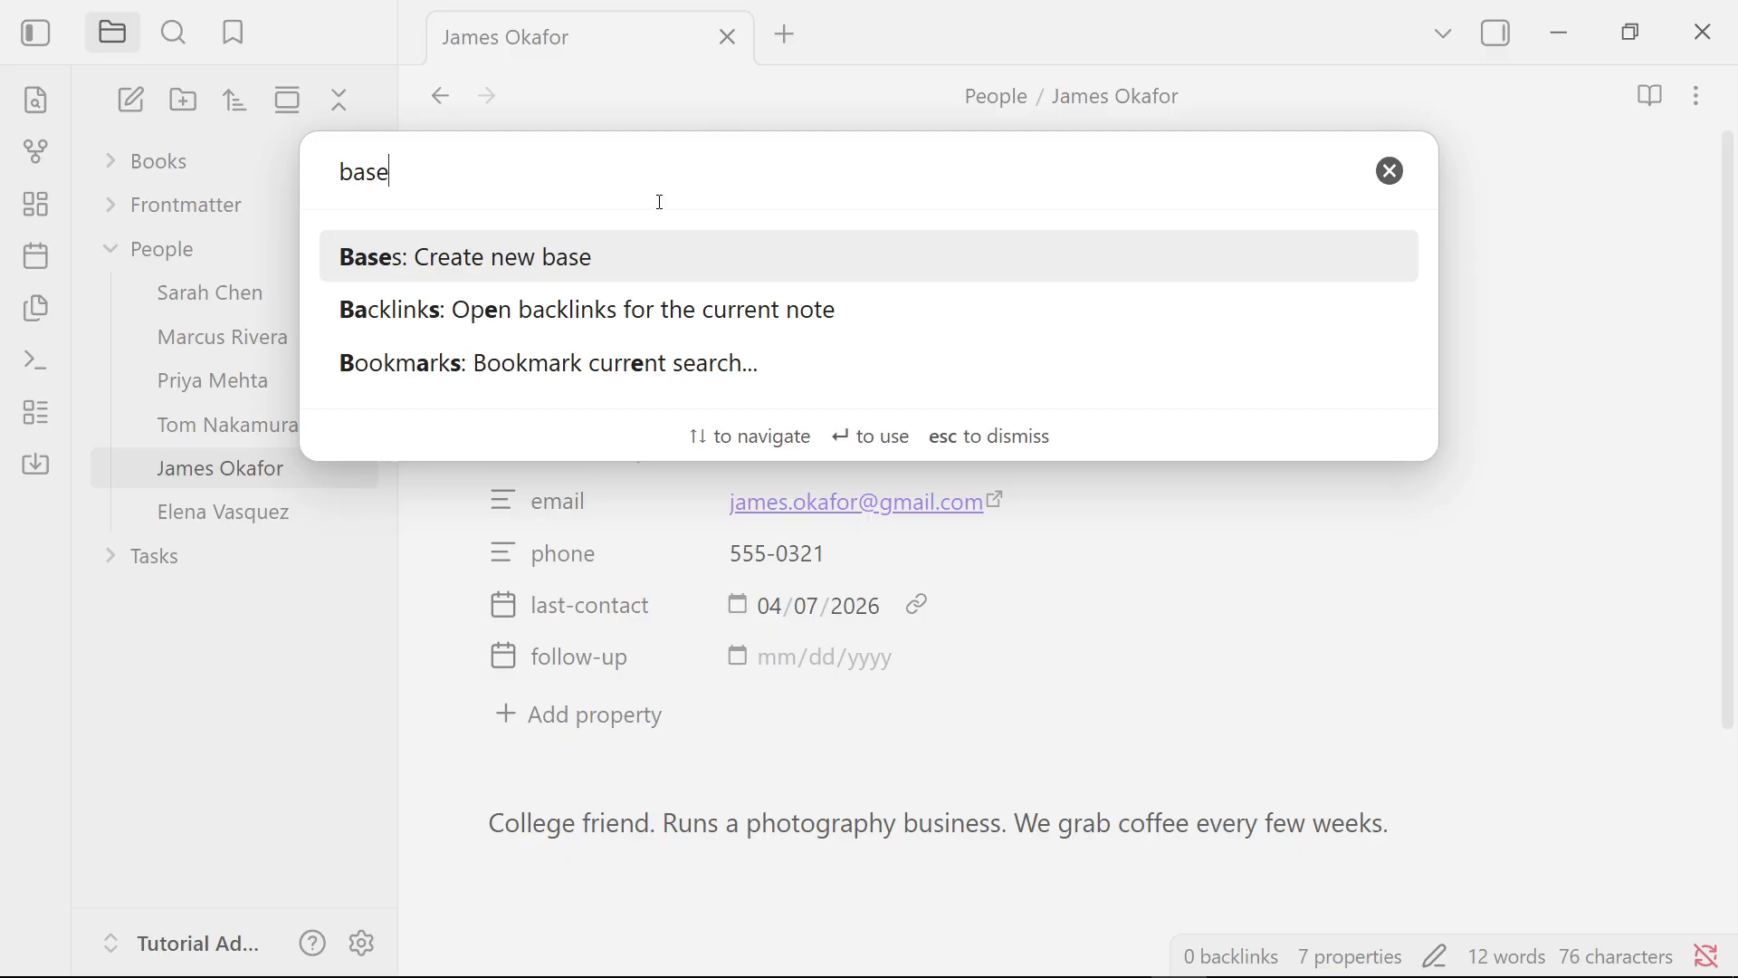
pyautogui.click(504, 272)
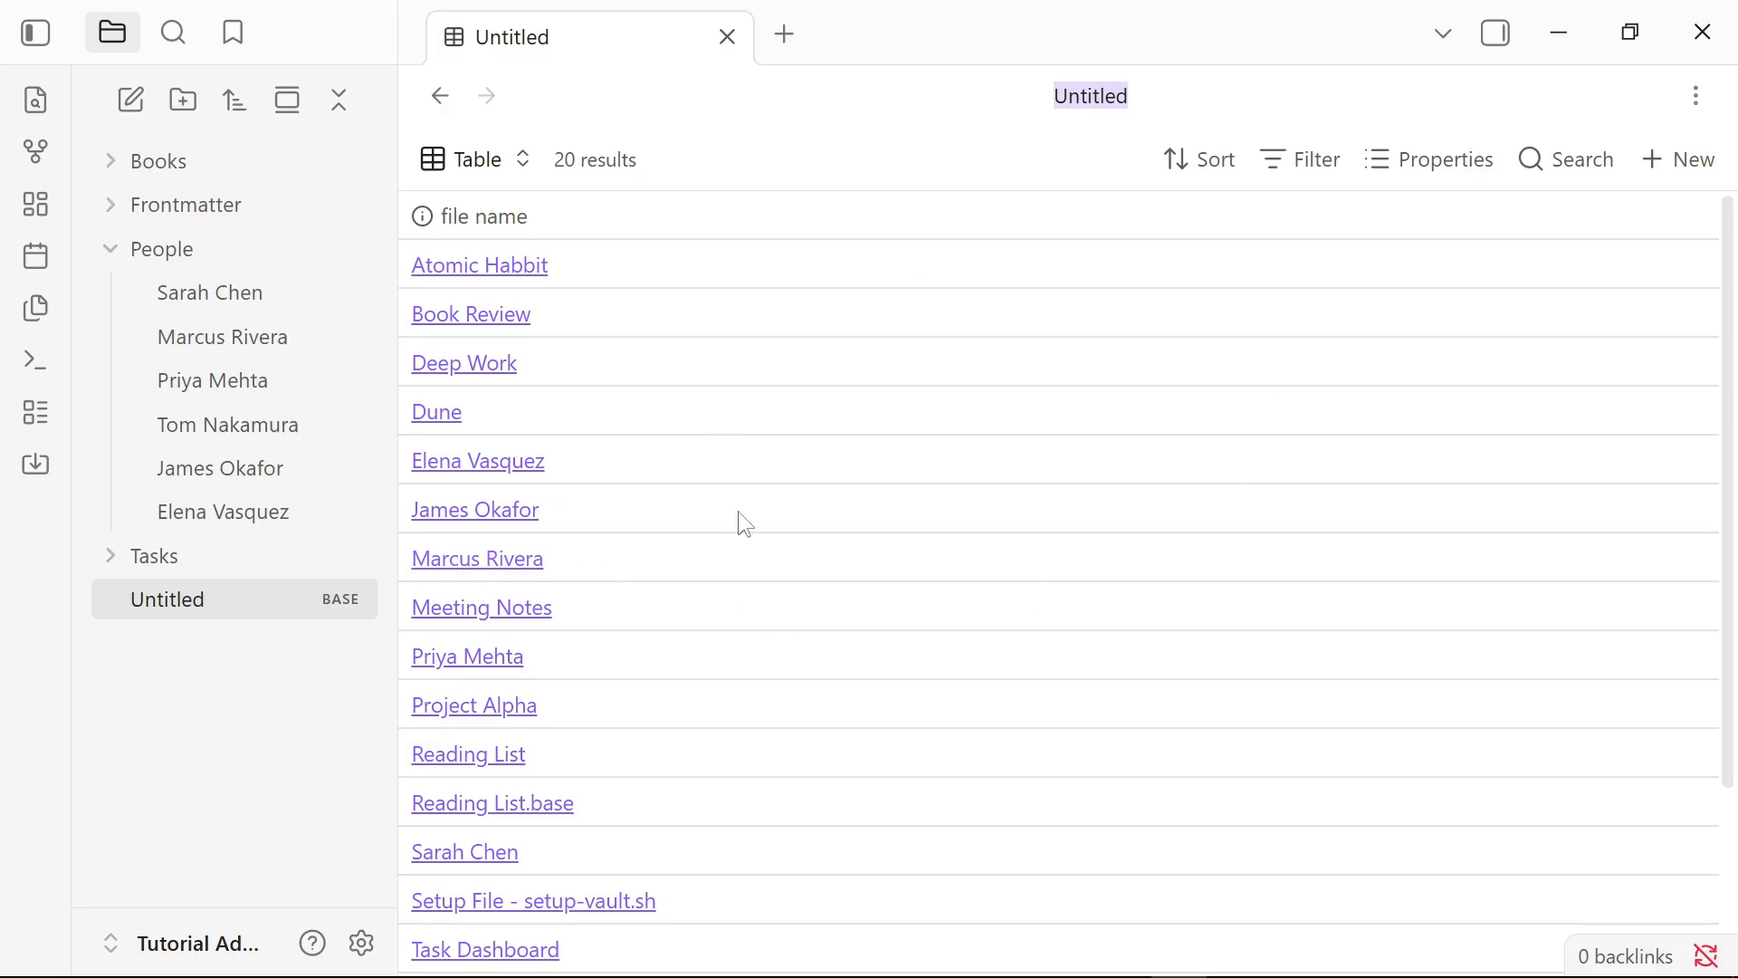
# Filter this view of the base to files whose file tags contain "contact"
pyautogui.scroll(-5, 904, 551)
pyautogui.scroll(4, 760, 613)
pyautogui.scroll(-4, 676, 655)
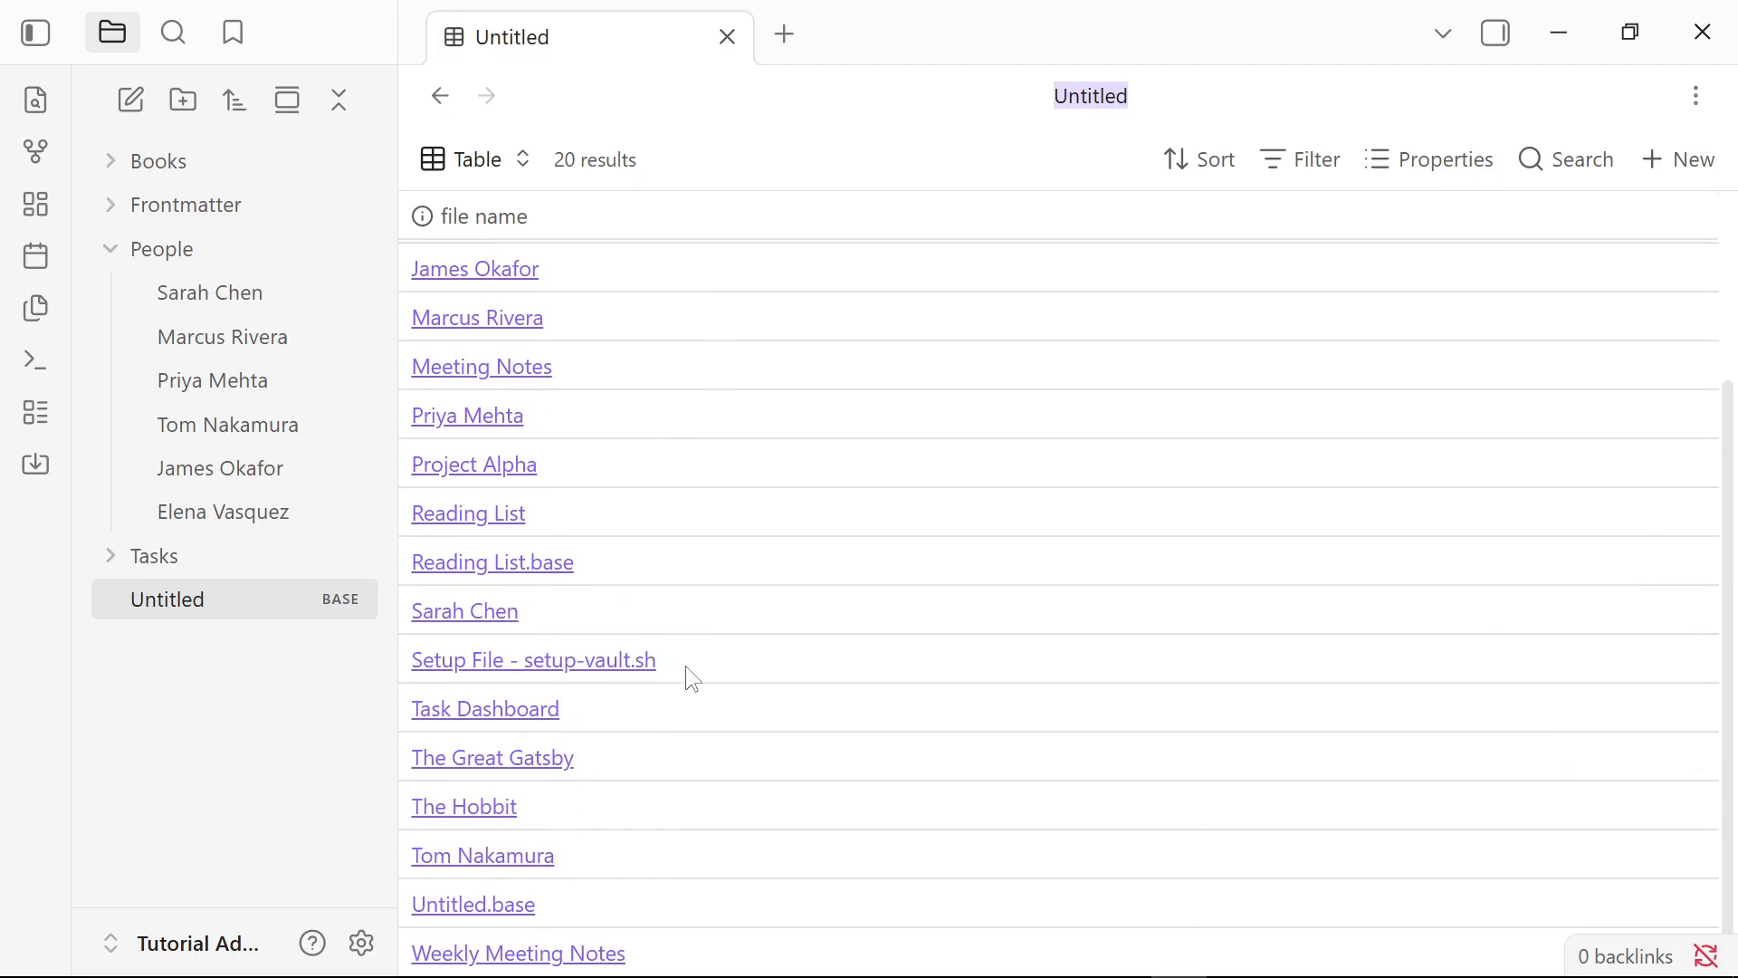
pyautogui.scroll(3, 735, 625)
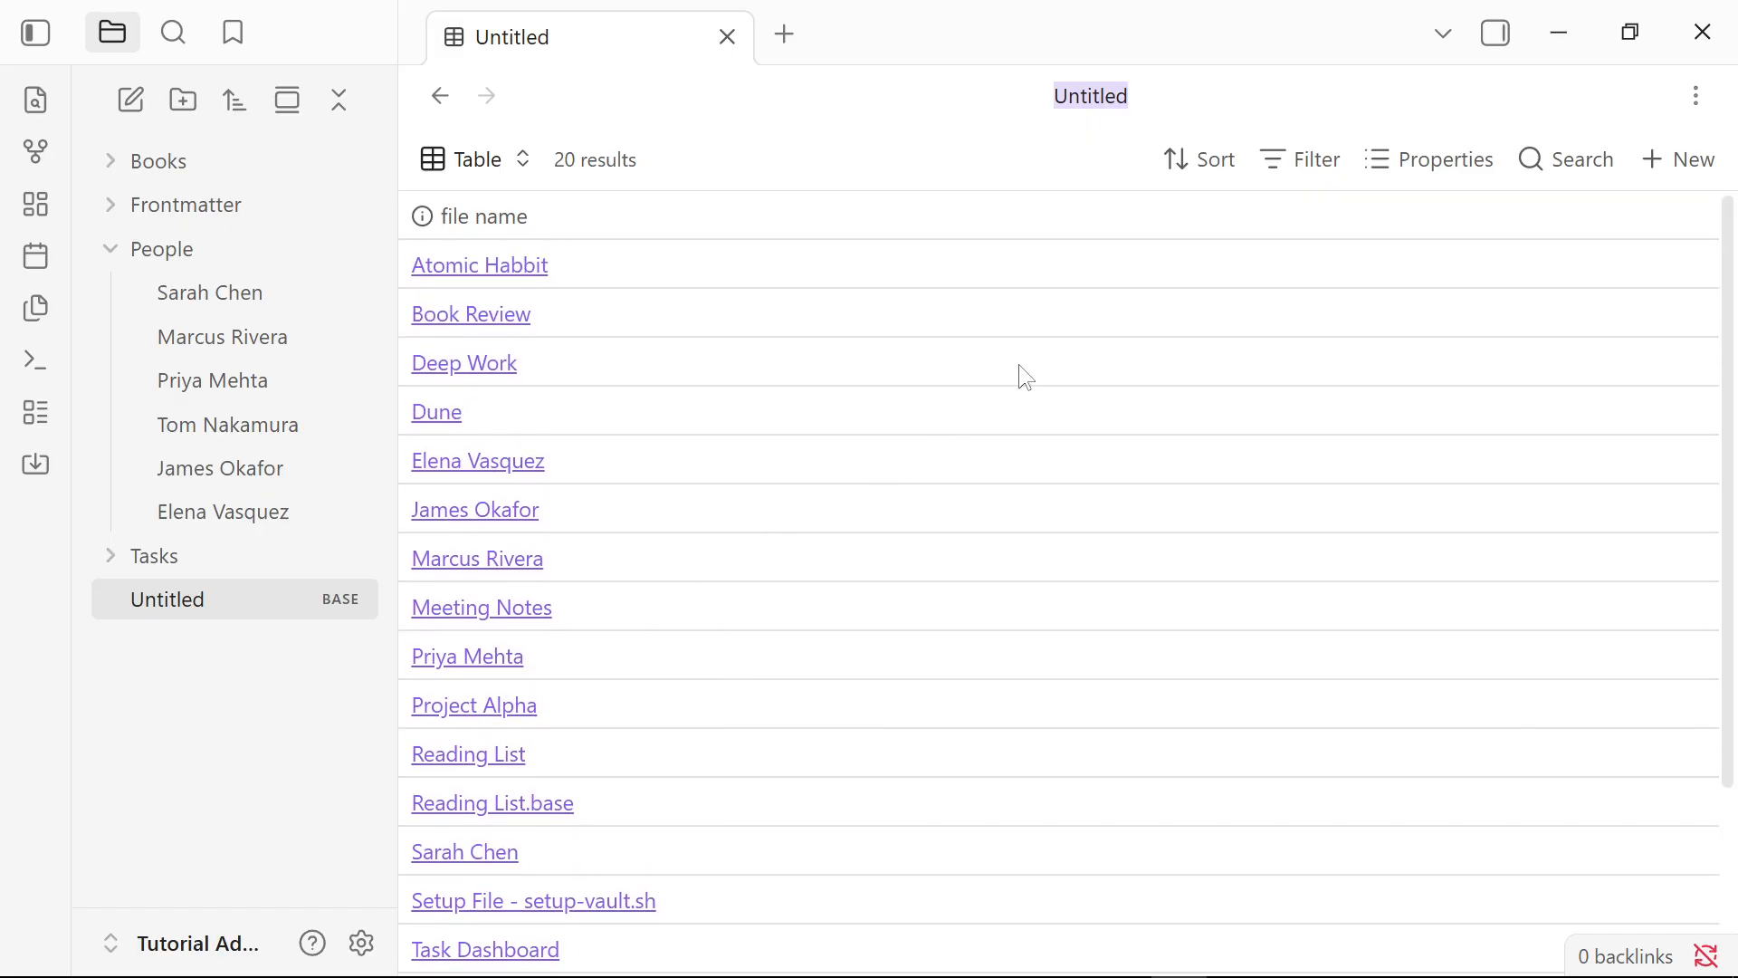
pyautogui.click(1306, 170)
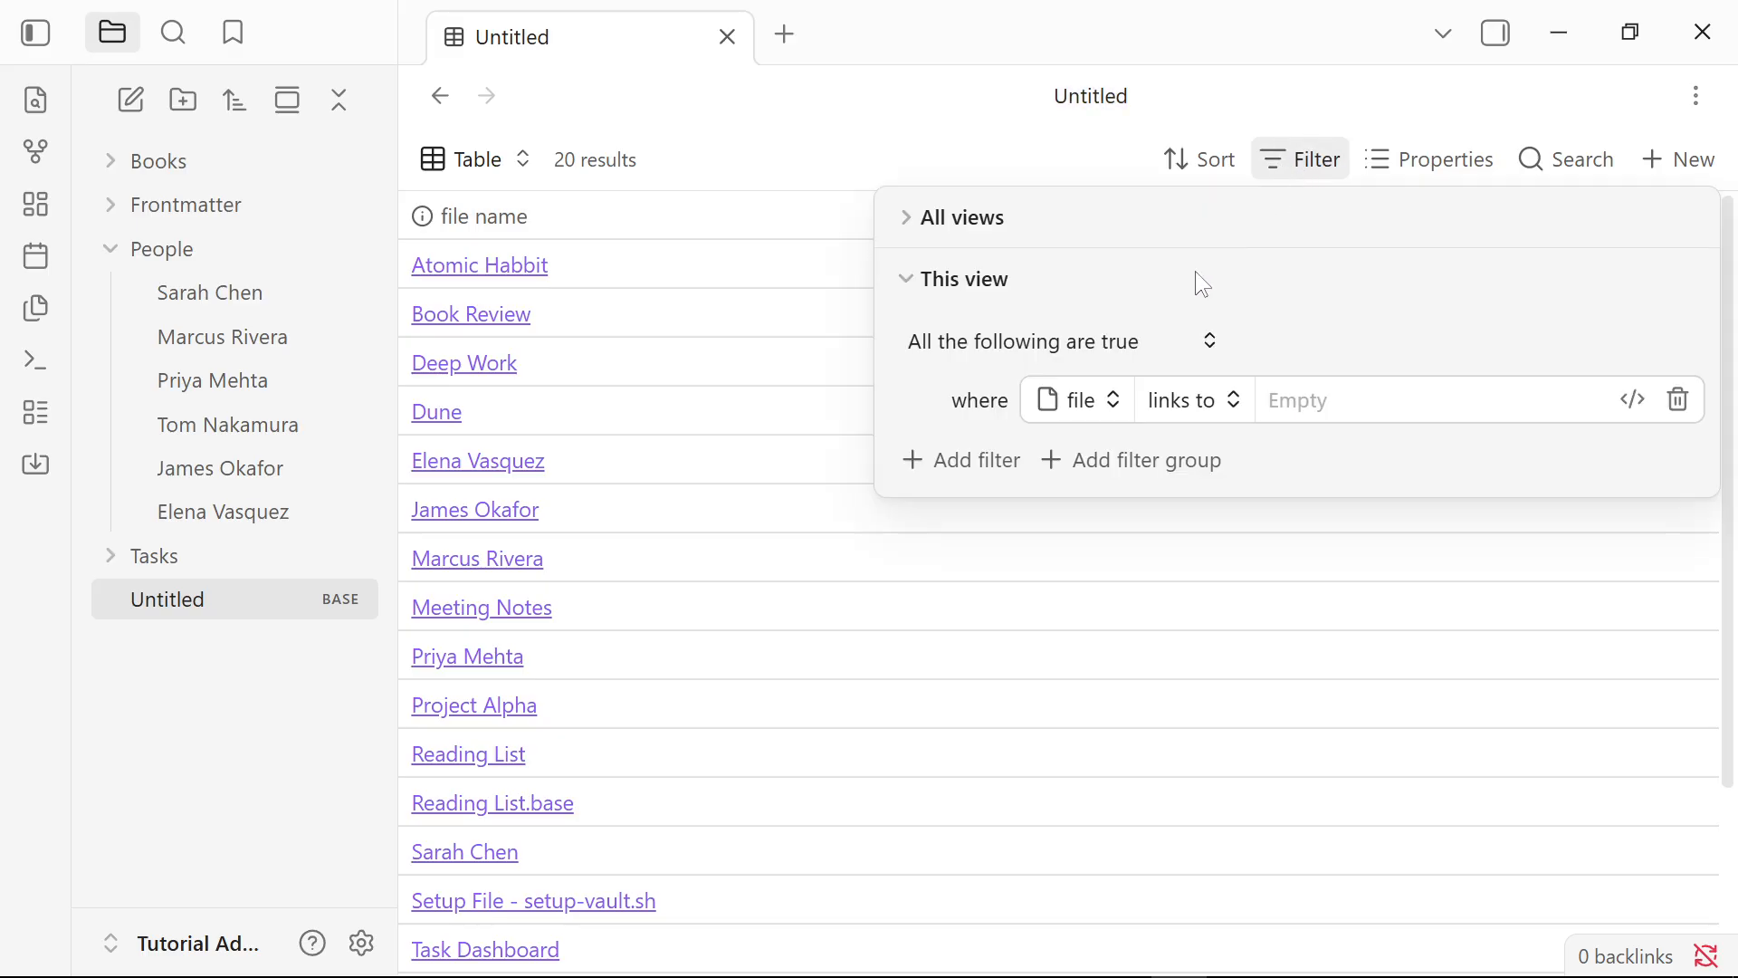
pyautogui.click(1080, 408)
pyautogui.write('ta')
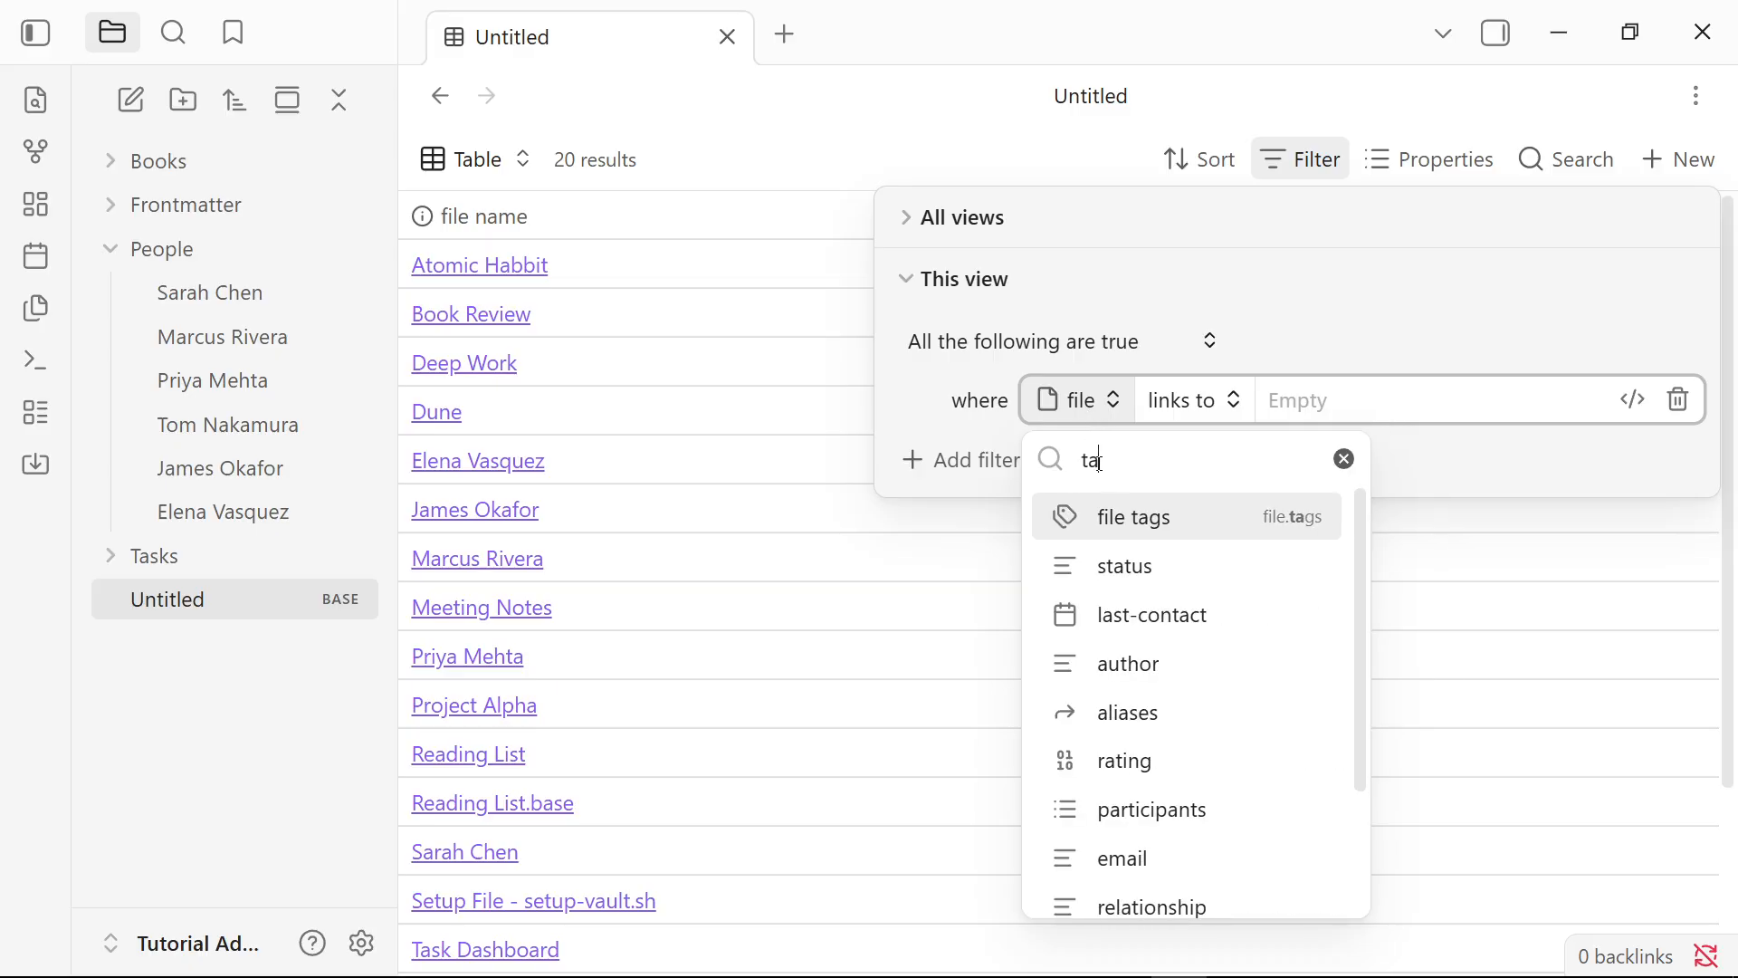
pyautogui.click(1121, 519)
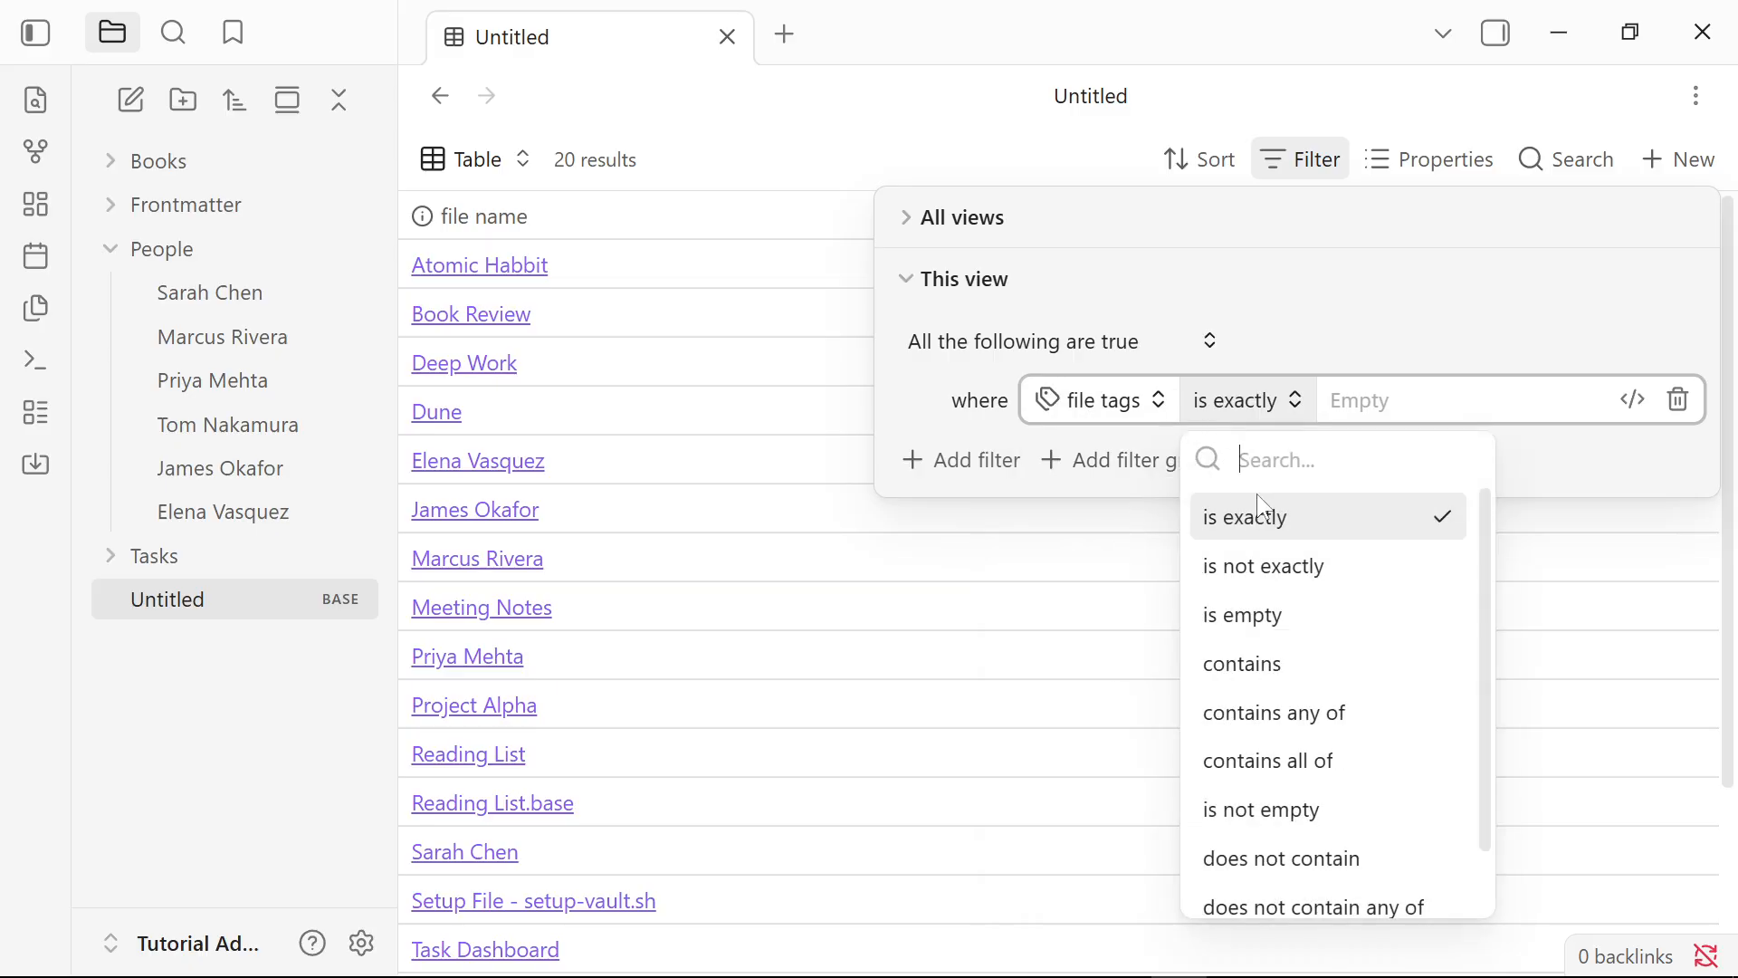
pyautogui.write('co')
pyautogui.click(1276, 525)
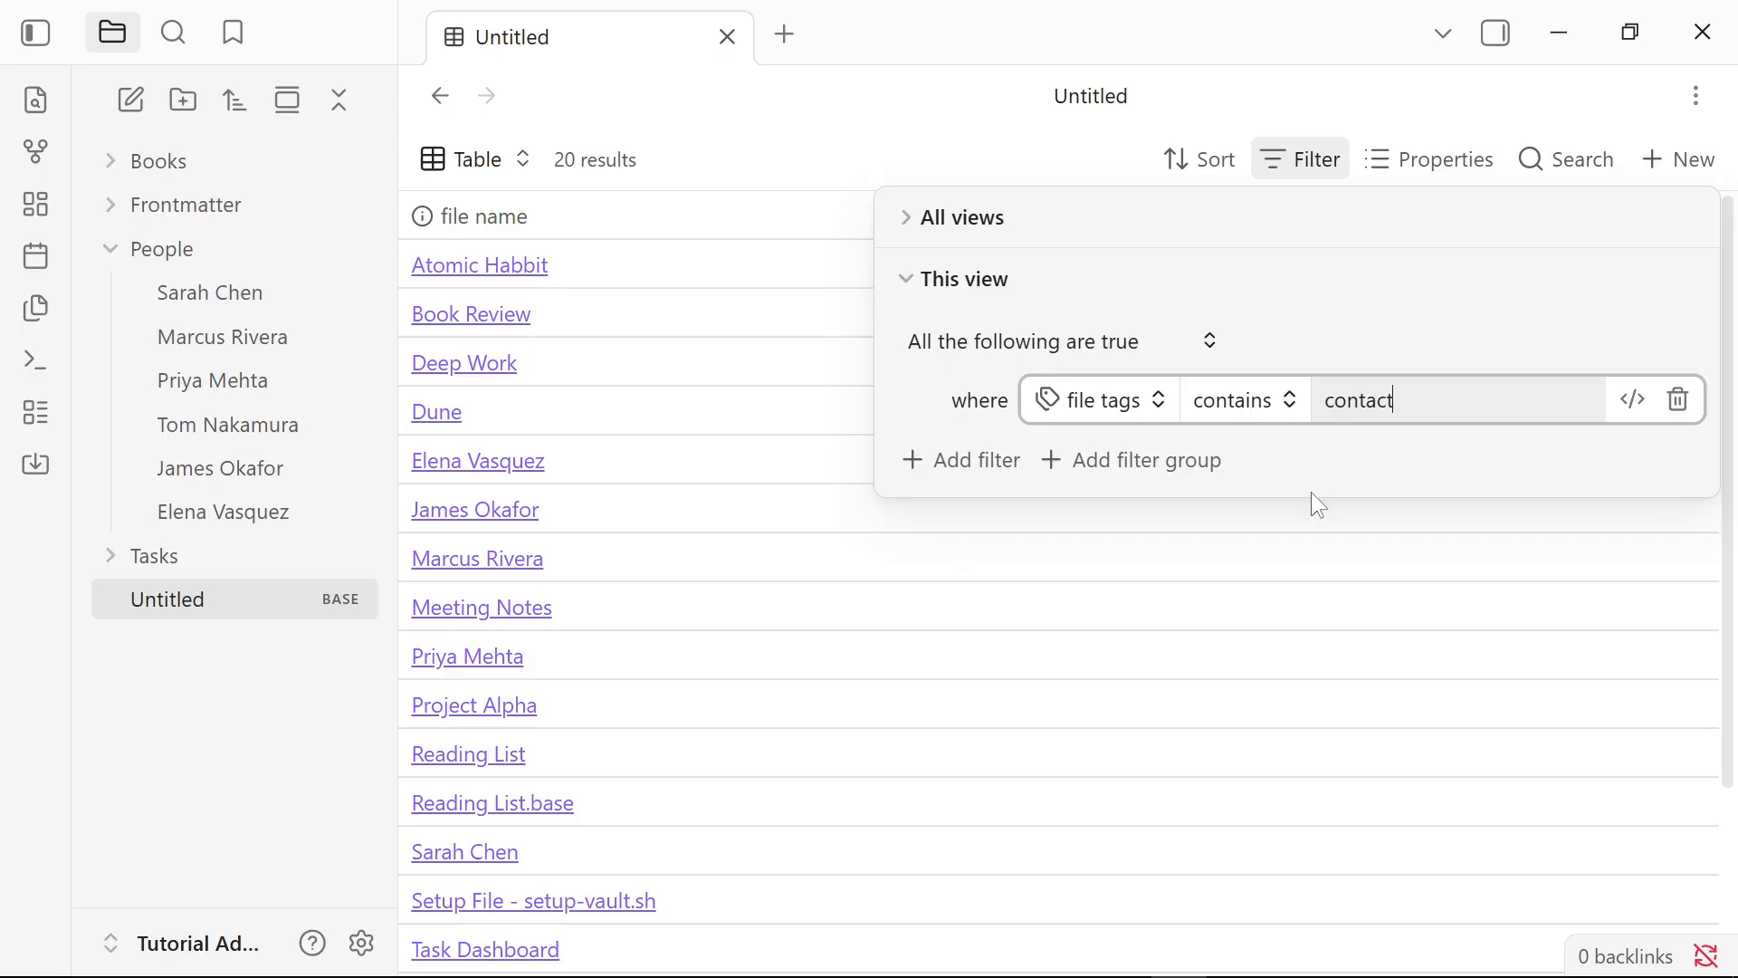
pyautogui.click(1303, 534)
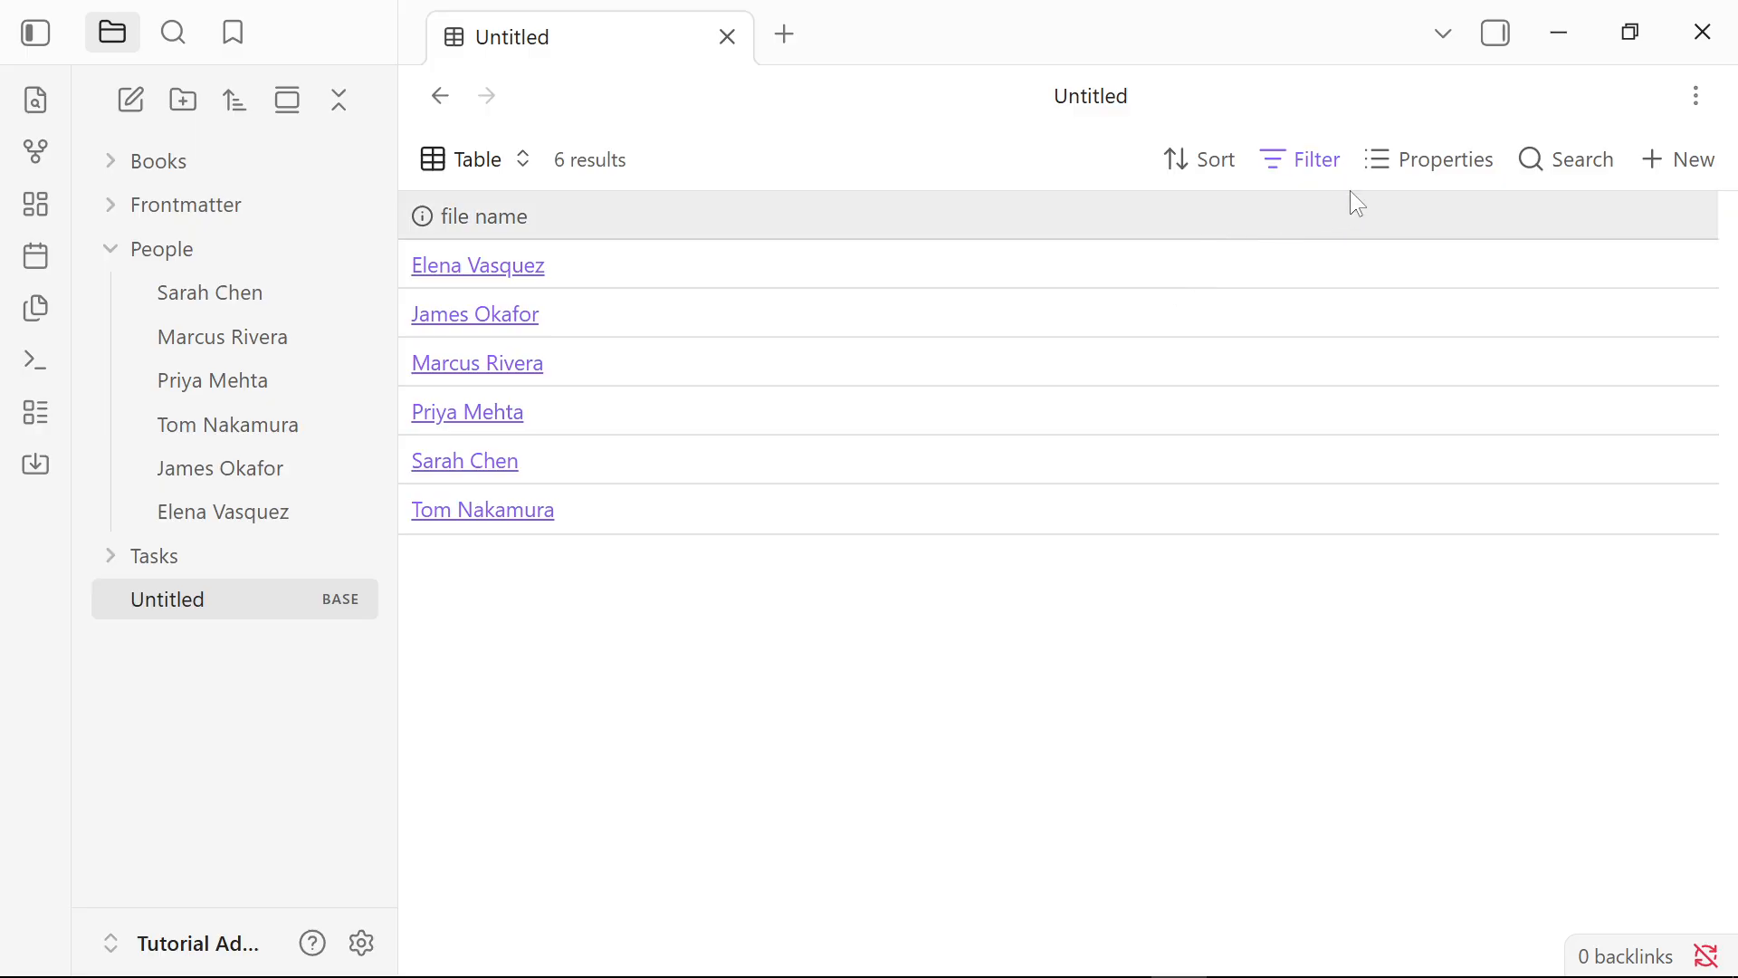
# Show the company and relationship properties as columns in the table
pyautogui.click(1426, 161)
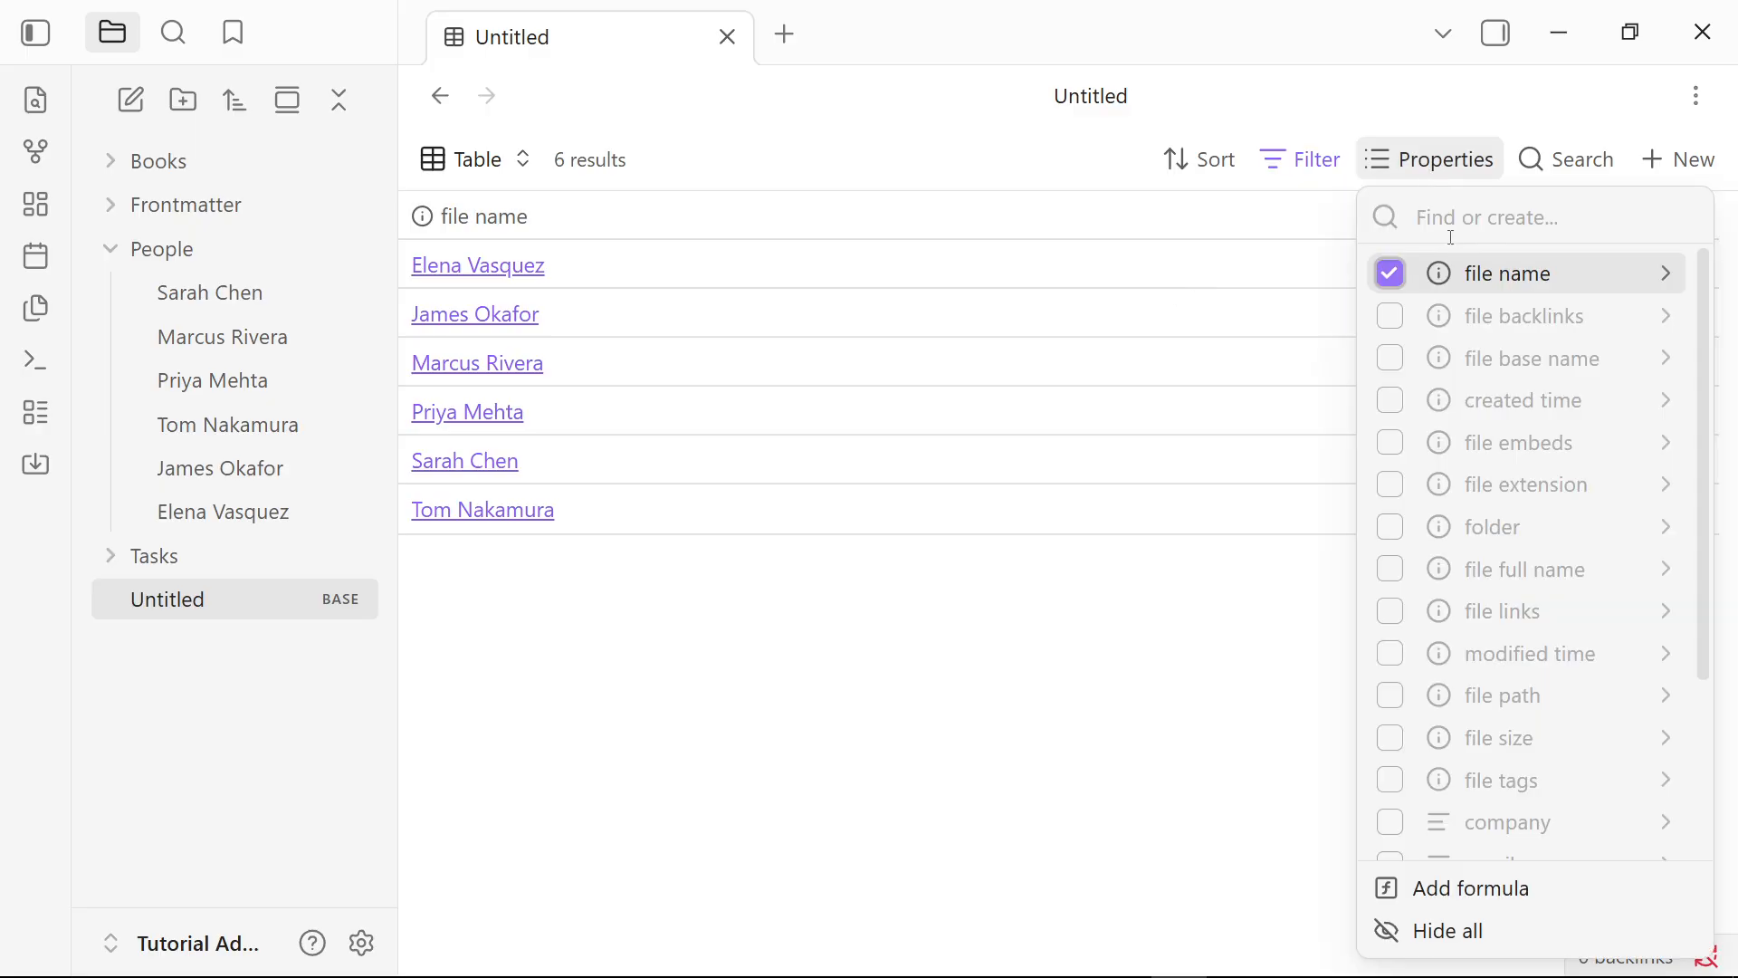
pyautogui.write('co')
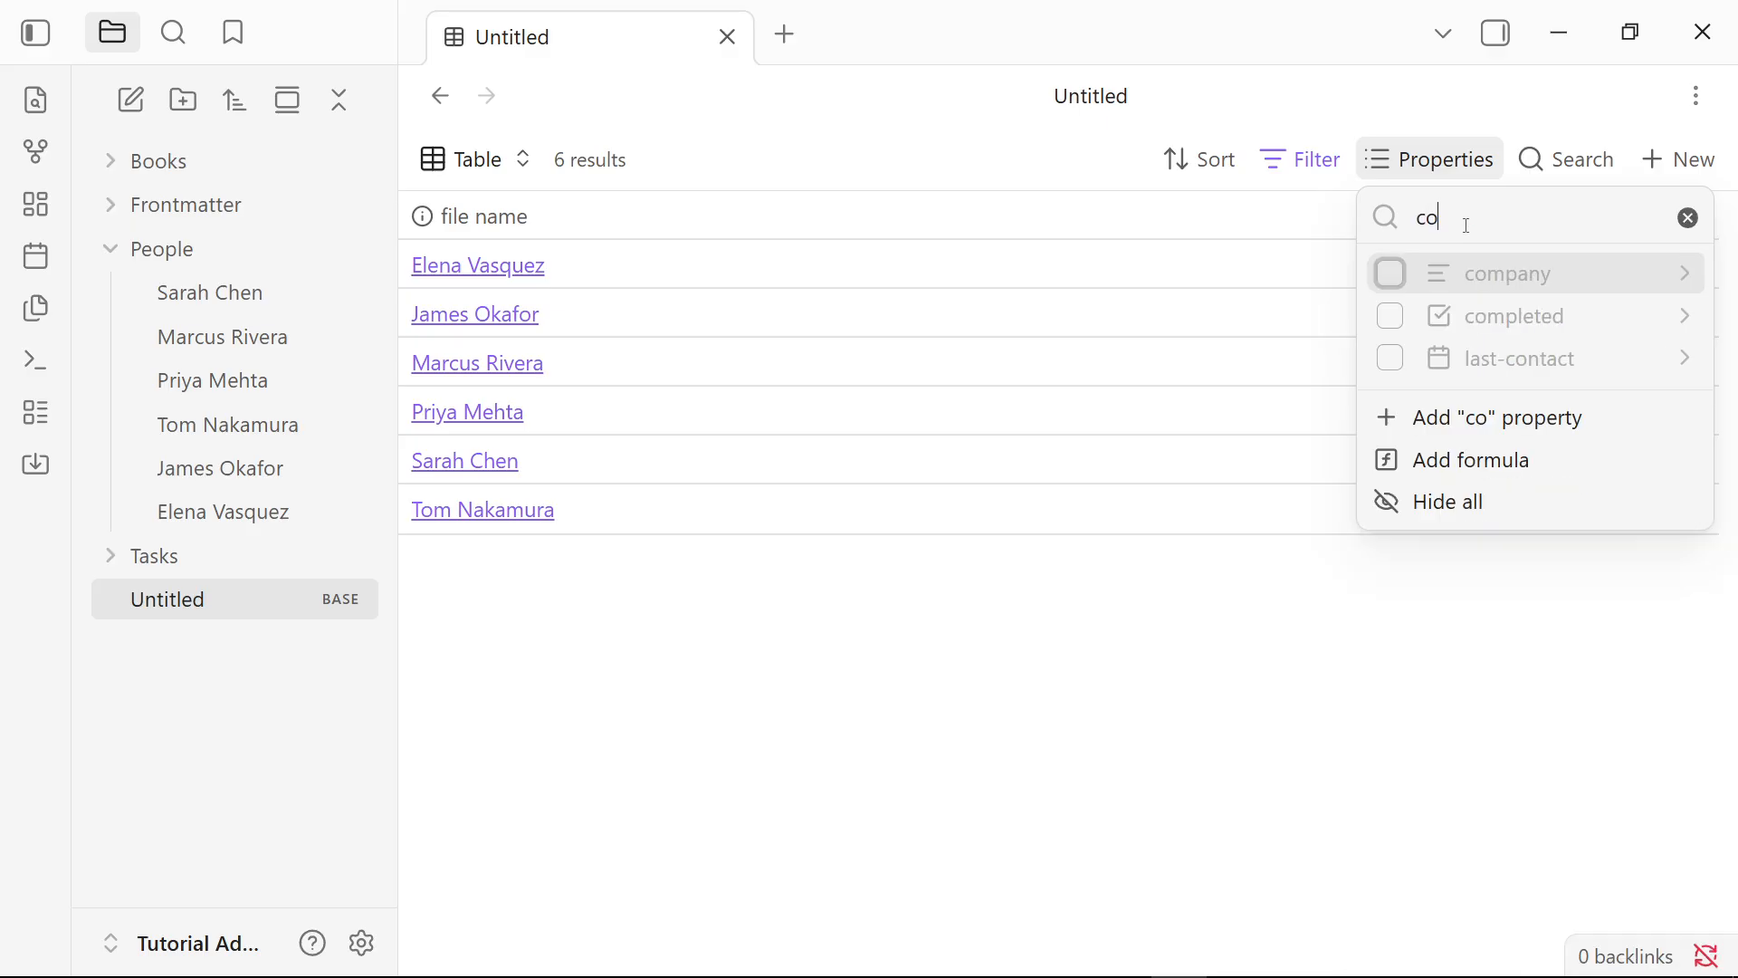
pyautogui.click(1402, 283)
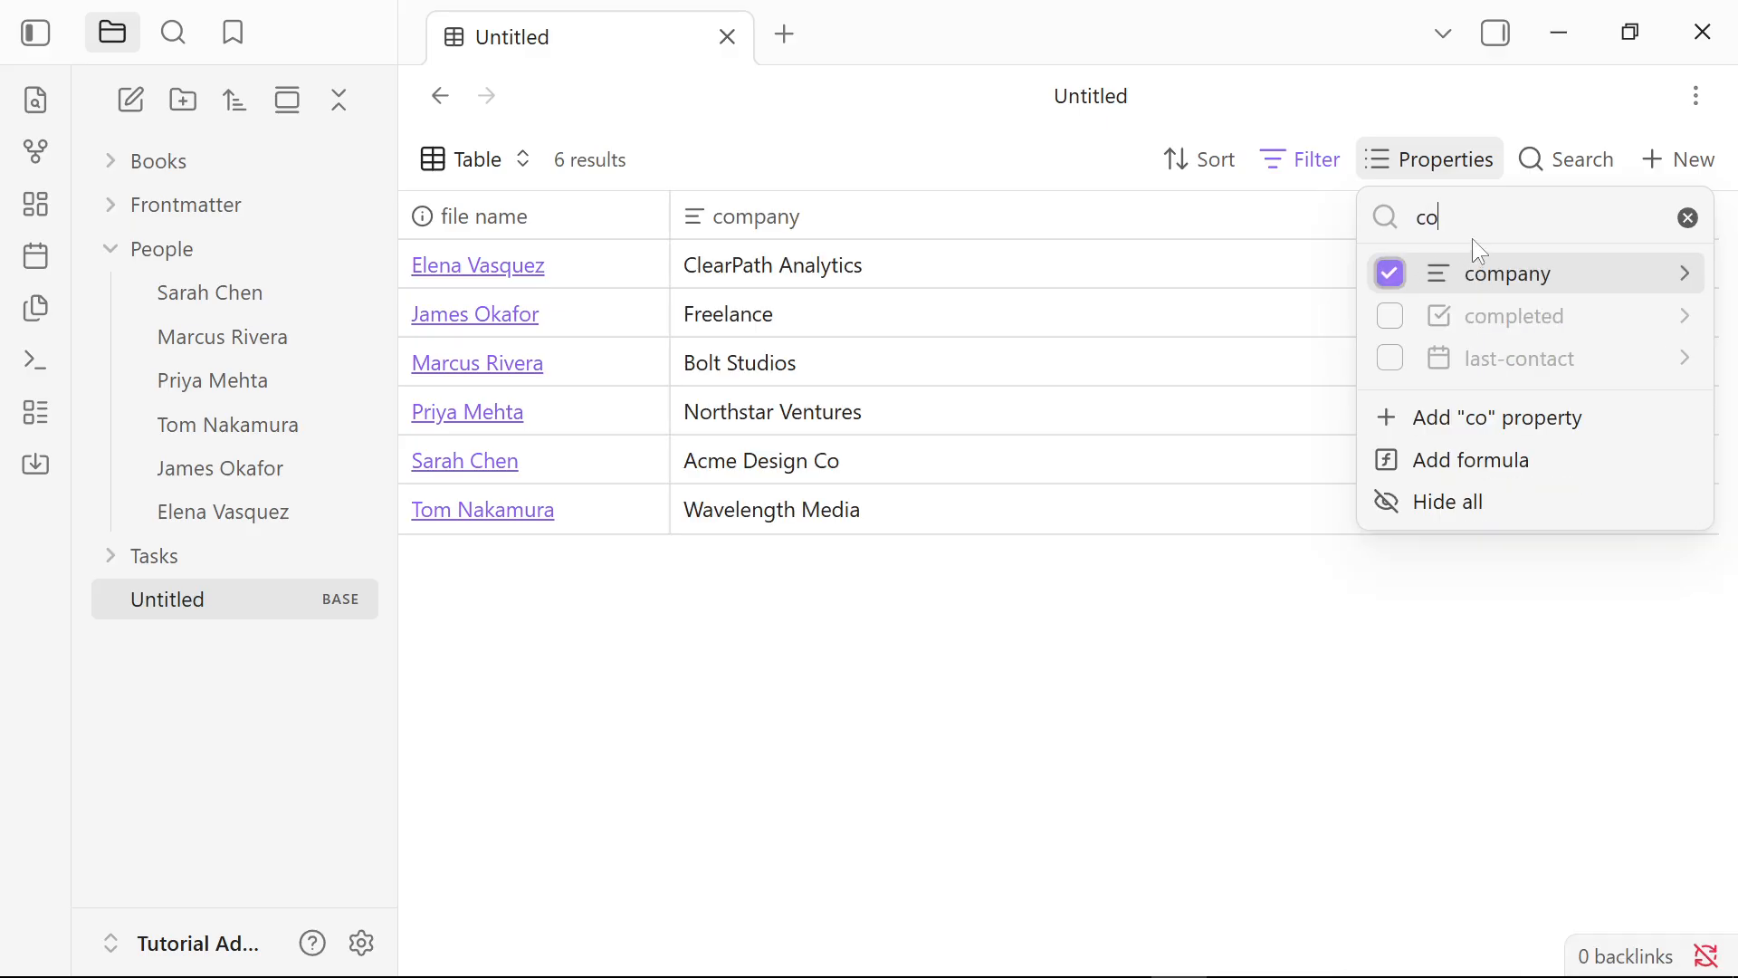
pyautogui.press('BackSpace')
pyautogui.press('BackSpace')
pyautogui.write('re')
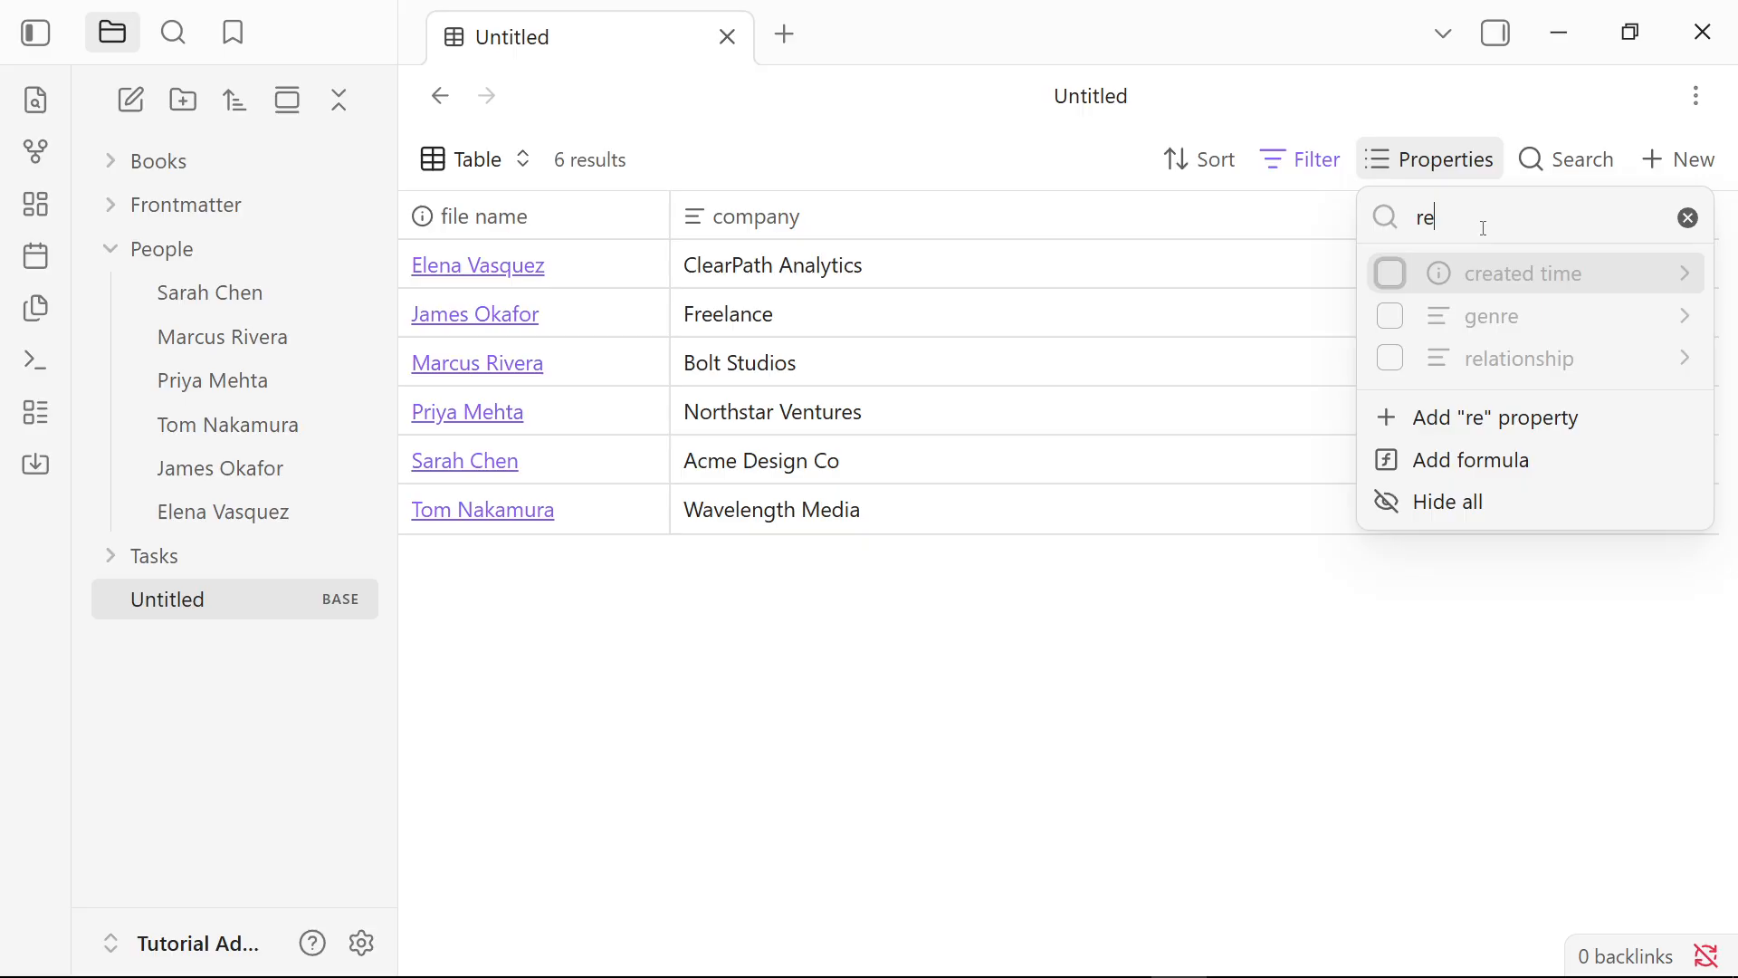
pyautogui.click(1399, 358)
# Add the last-contact property as a column in the table
pyautogui.press('BackSpace')
pyautogui.press('BackSpace')
pyautogui.write('las')
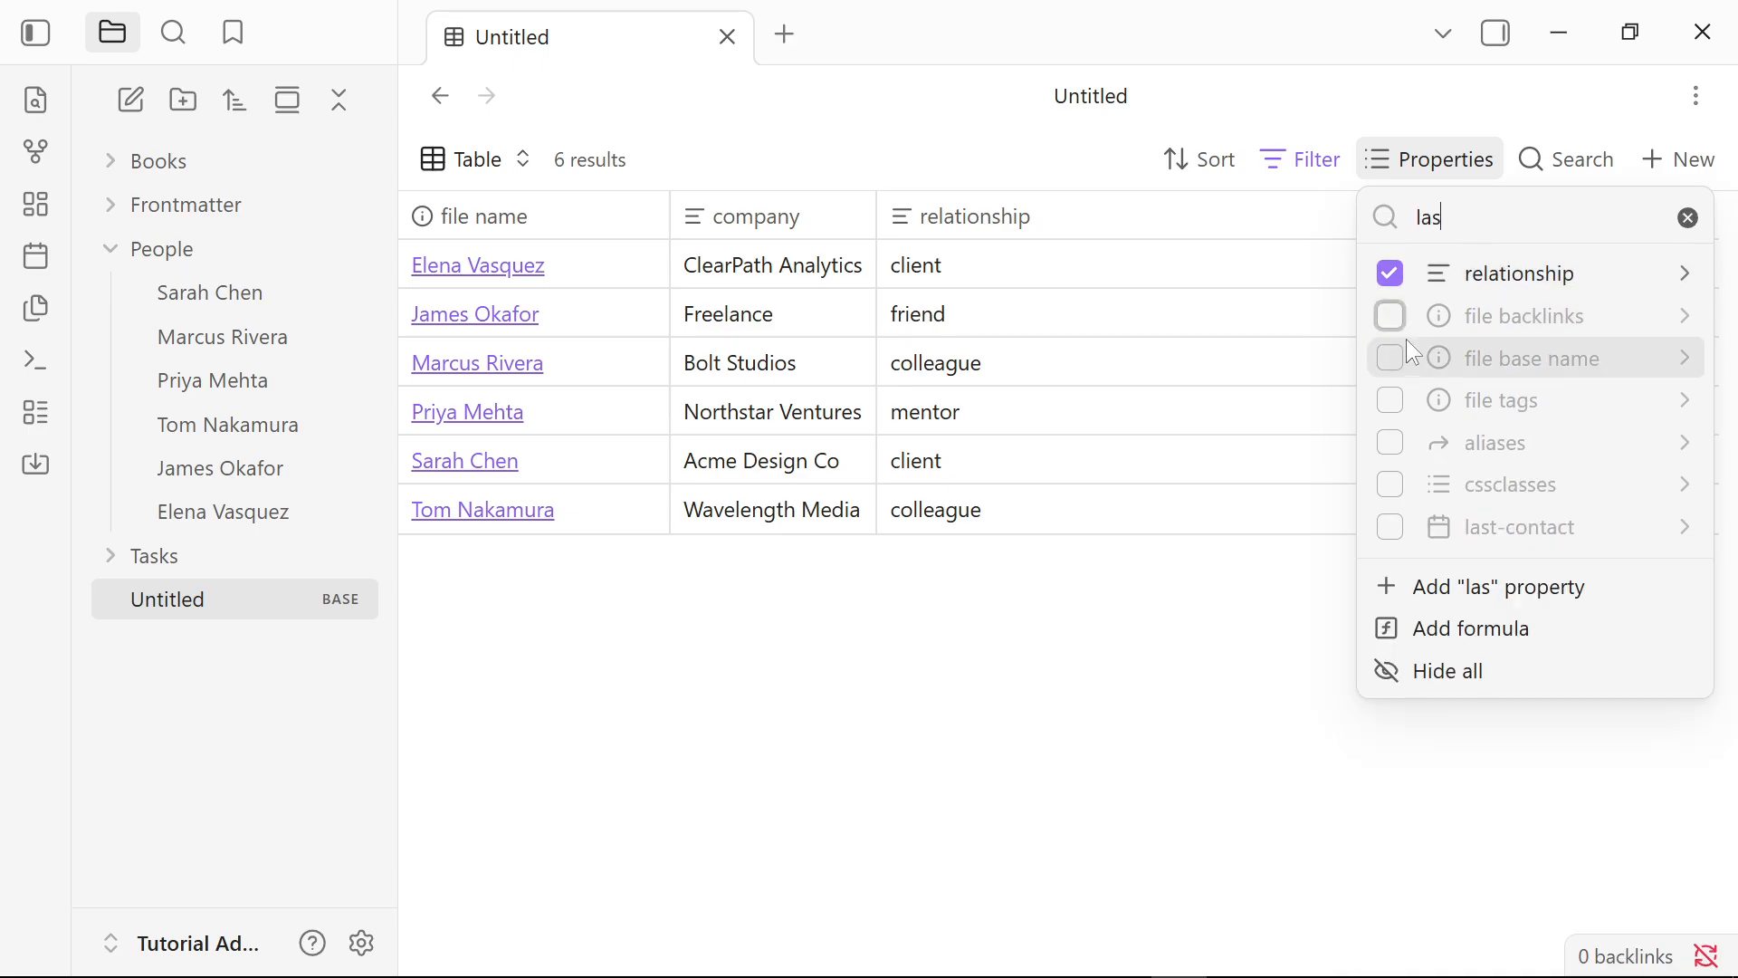
pyautogui.write('s')
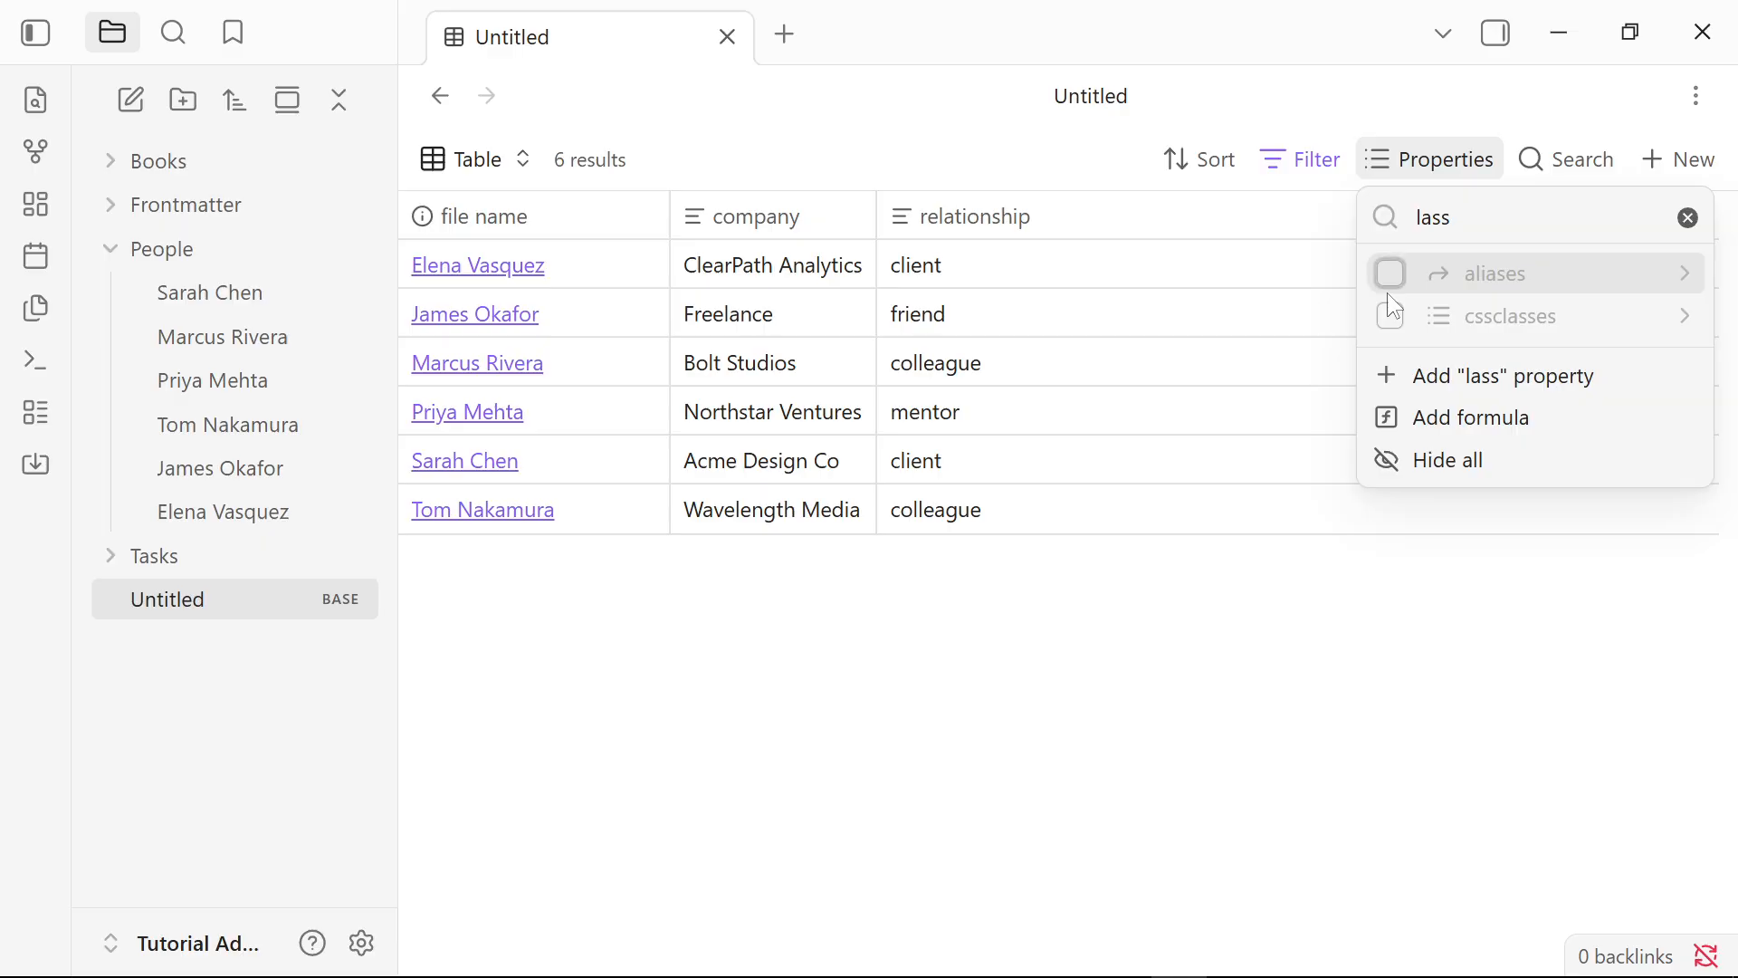
pyautogui.press('BackSpace')
pyautogui.write('t')
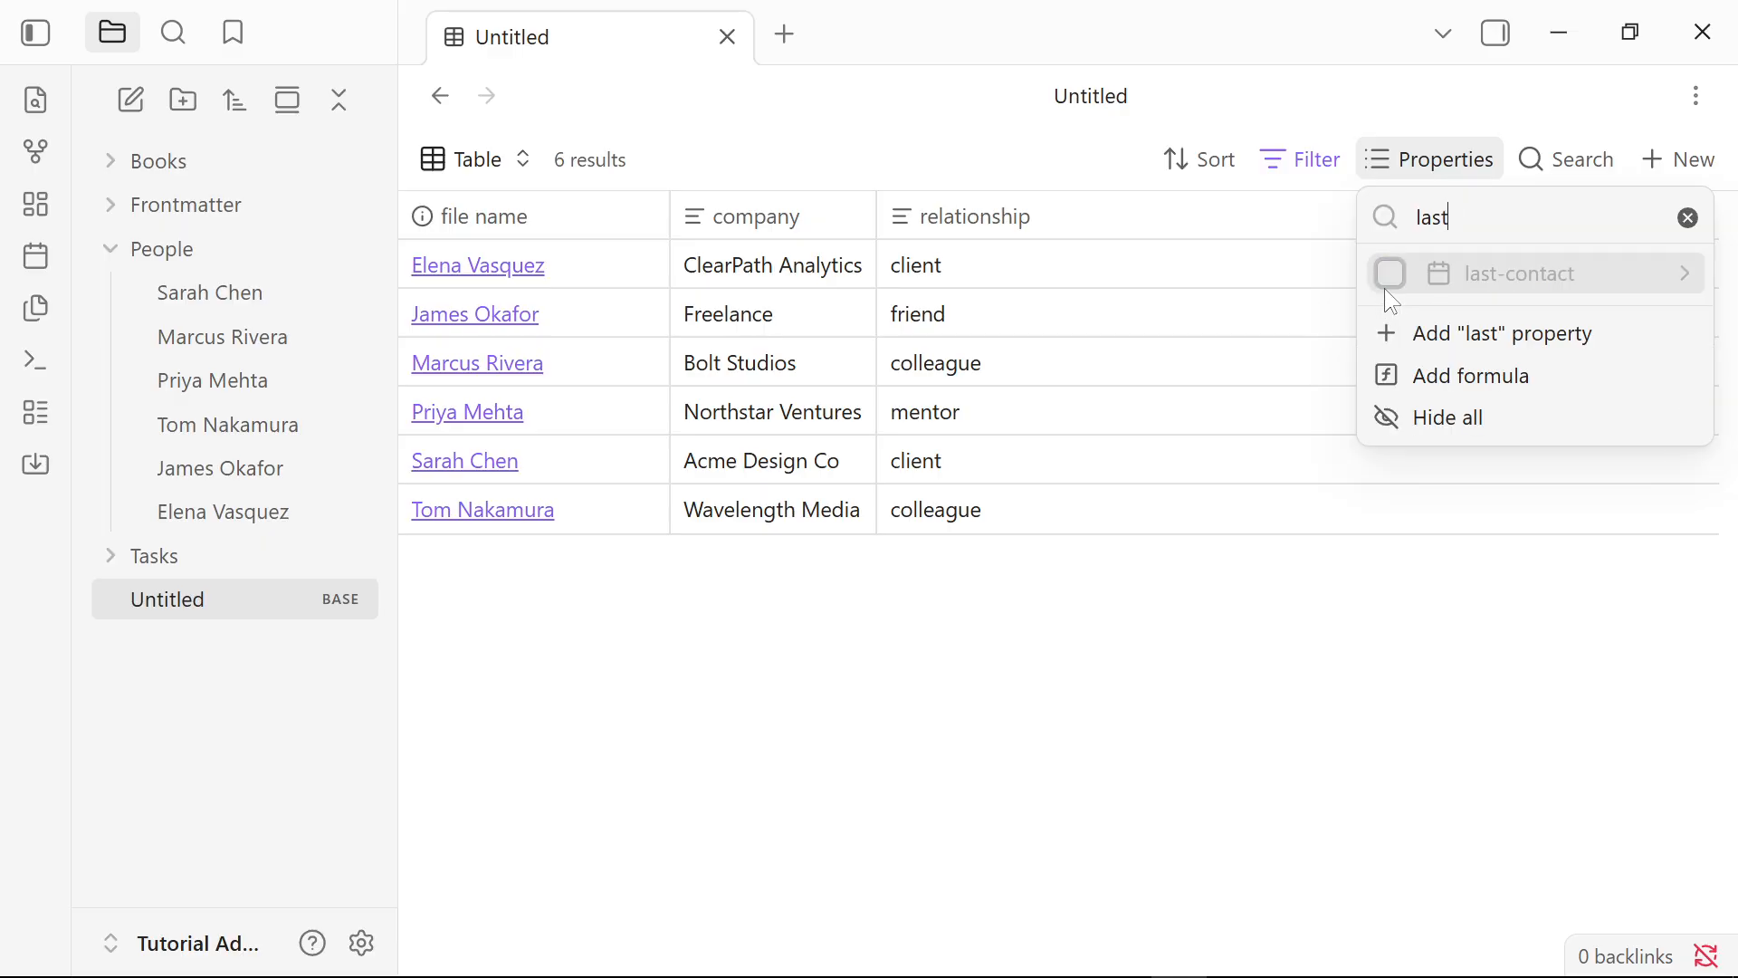
pyautogui.click(1391, 274)
# Add the follow-up property as a column in the table
pyautogui.press('BackSpace')
pyautogui.press('BackSpace')
pyautogui.press('BackSpace')
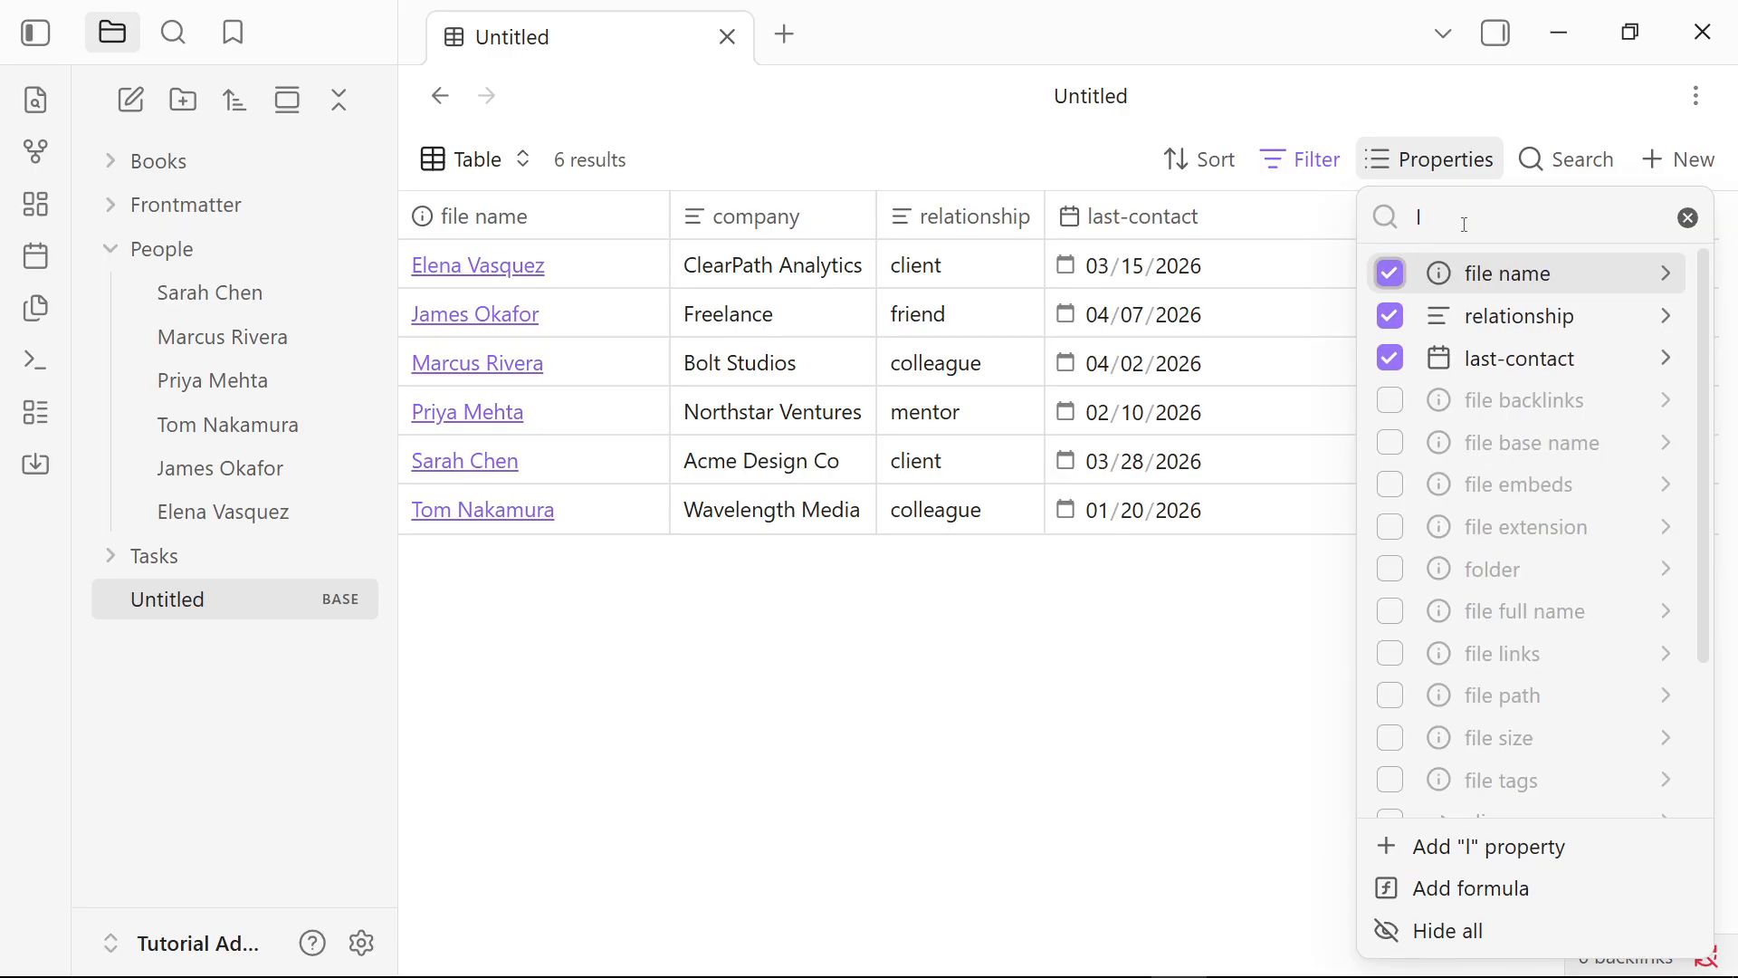
pyautogui.press('BackSpace')
pyautogui.write('folo')
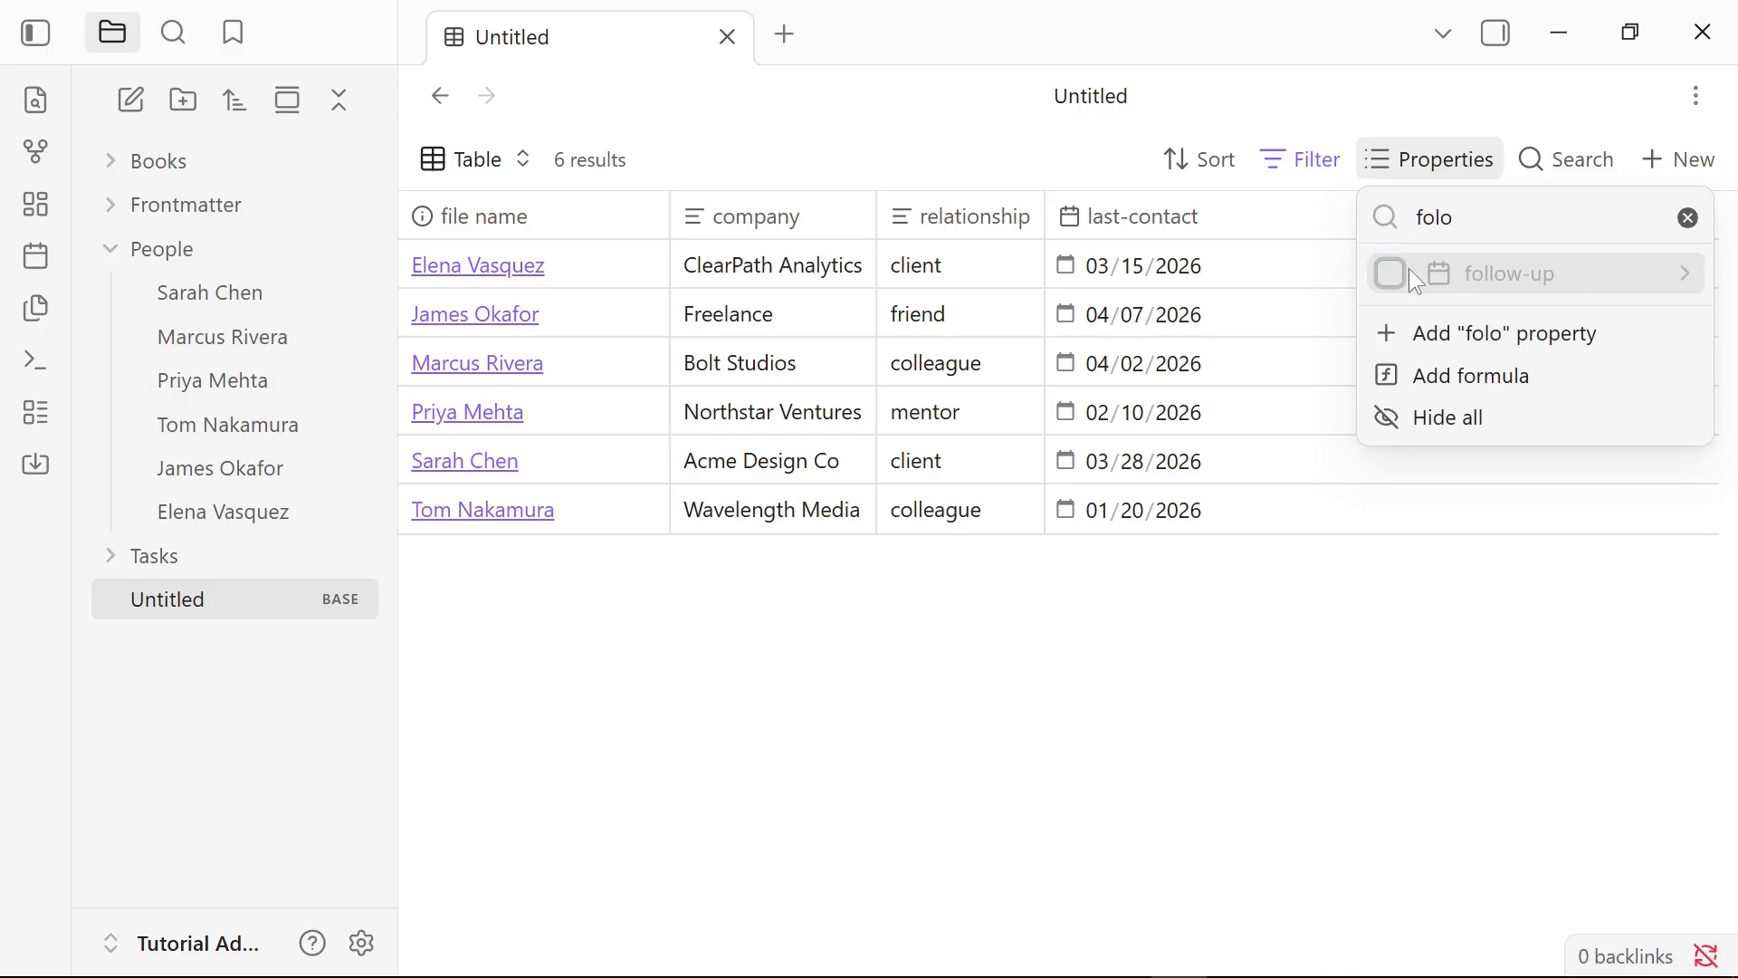
pyautogui.click(1392, 274)
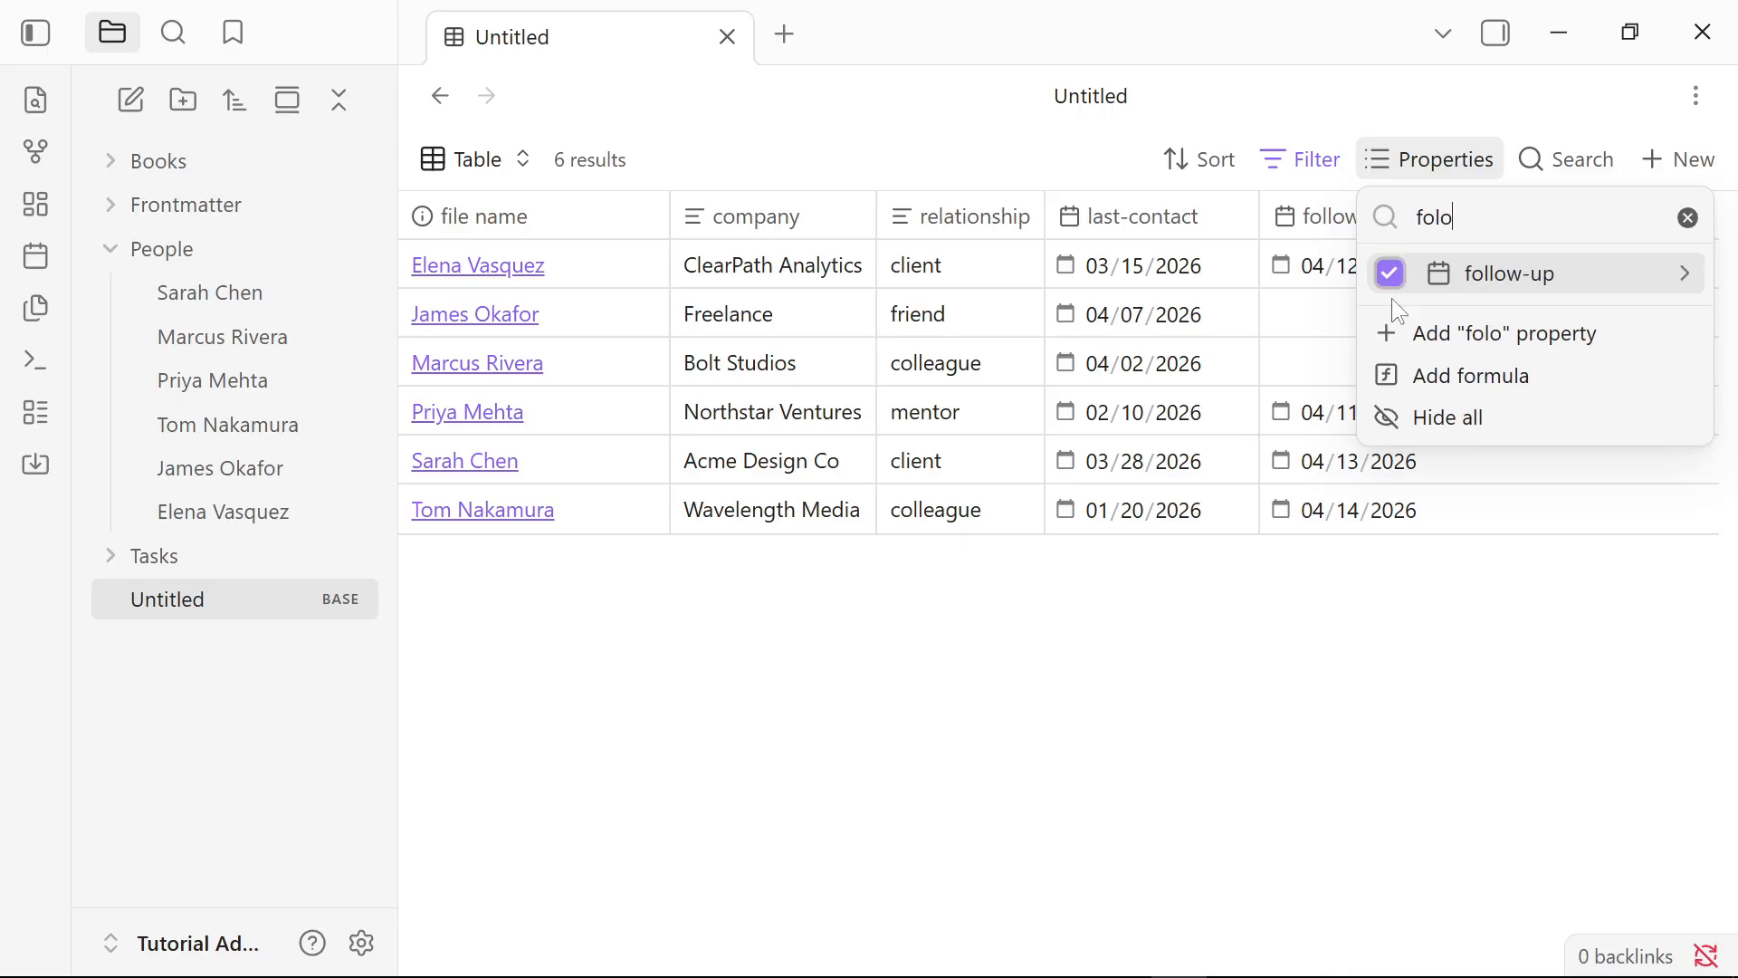
pyautogui.click(1259, 647)
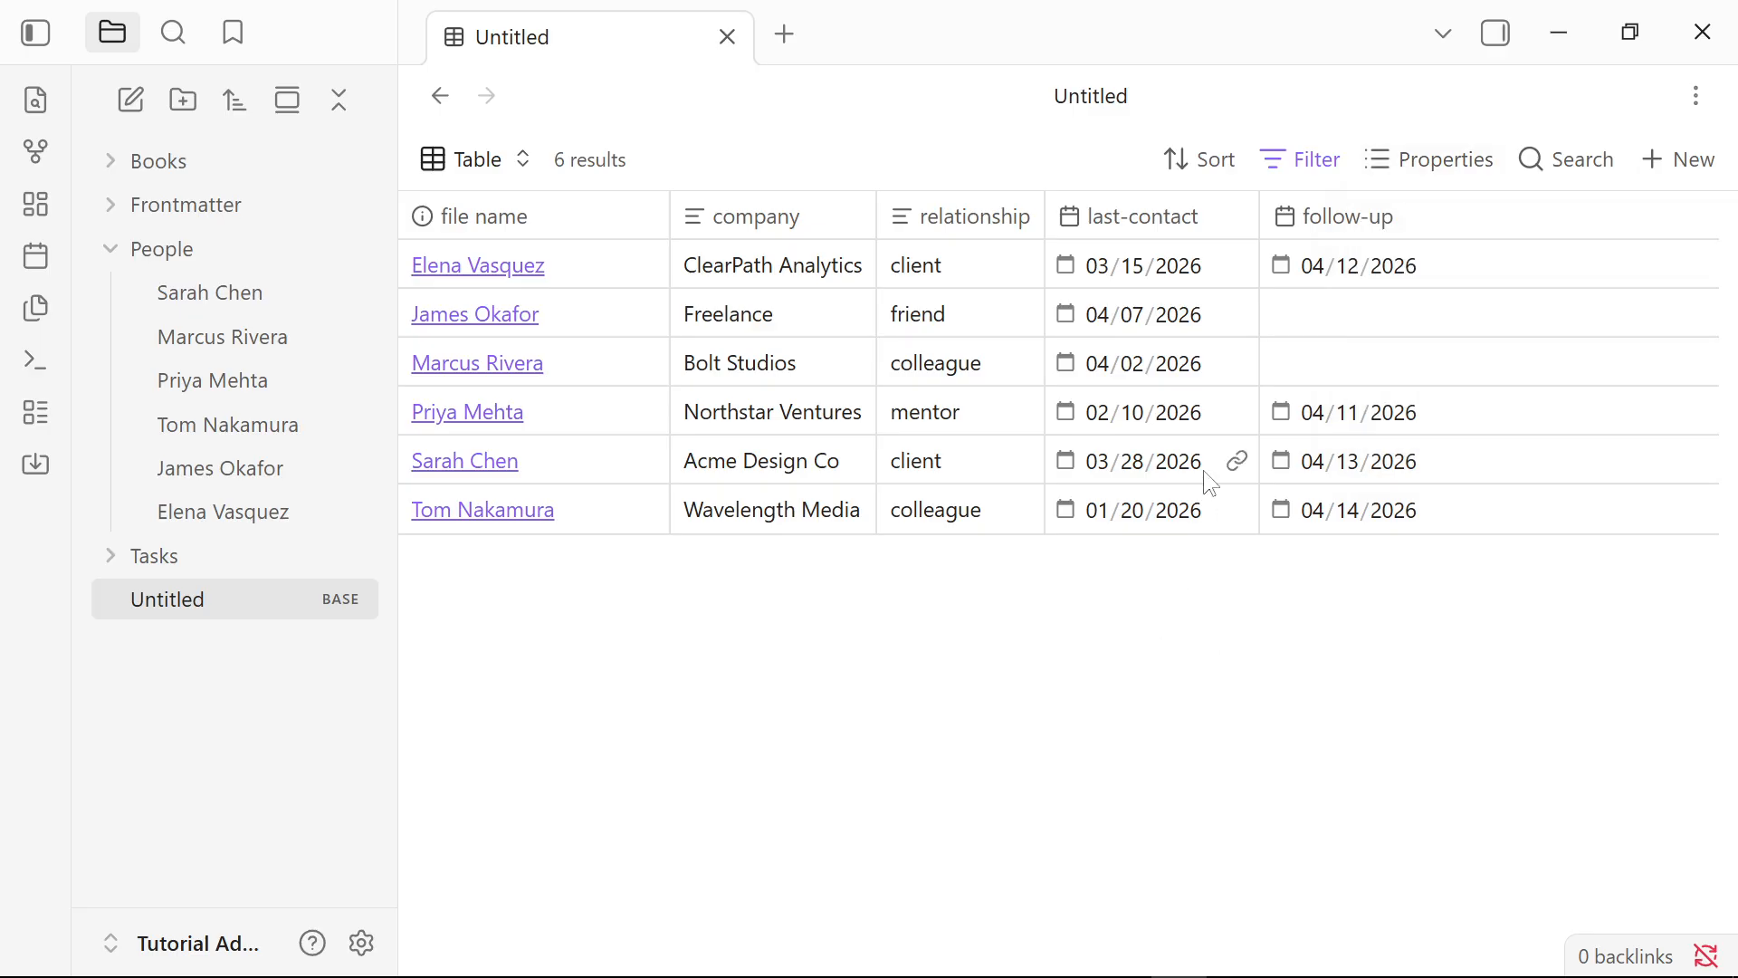
# Sort the table by last-contact from old to new
pyautogui.click(1198, 165)
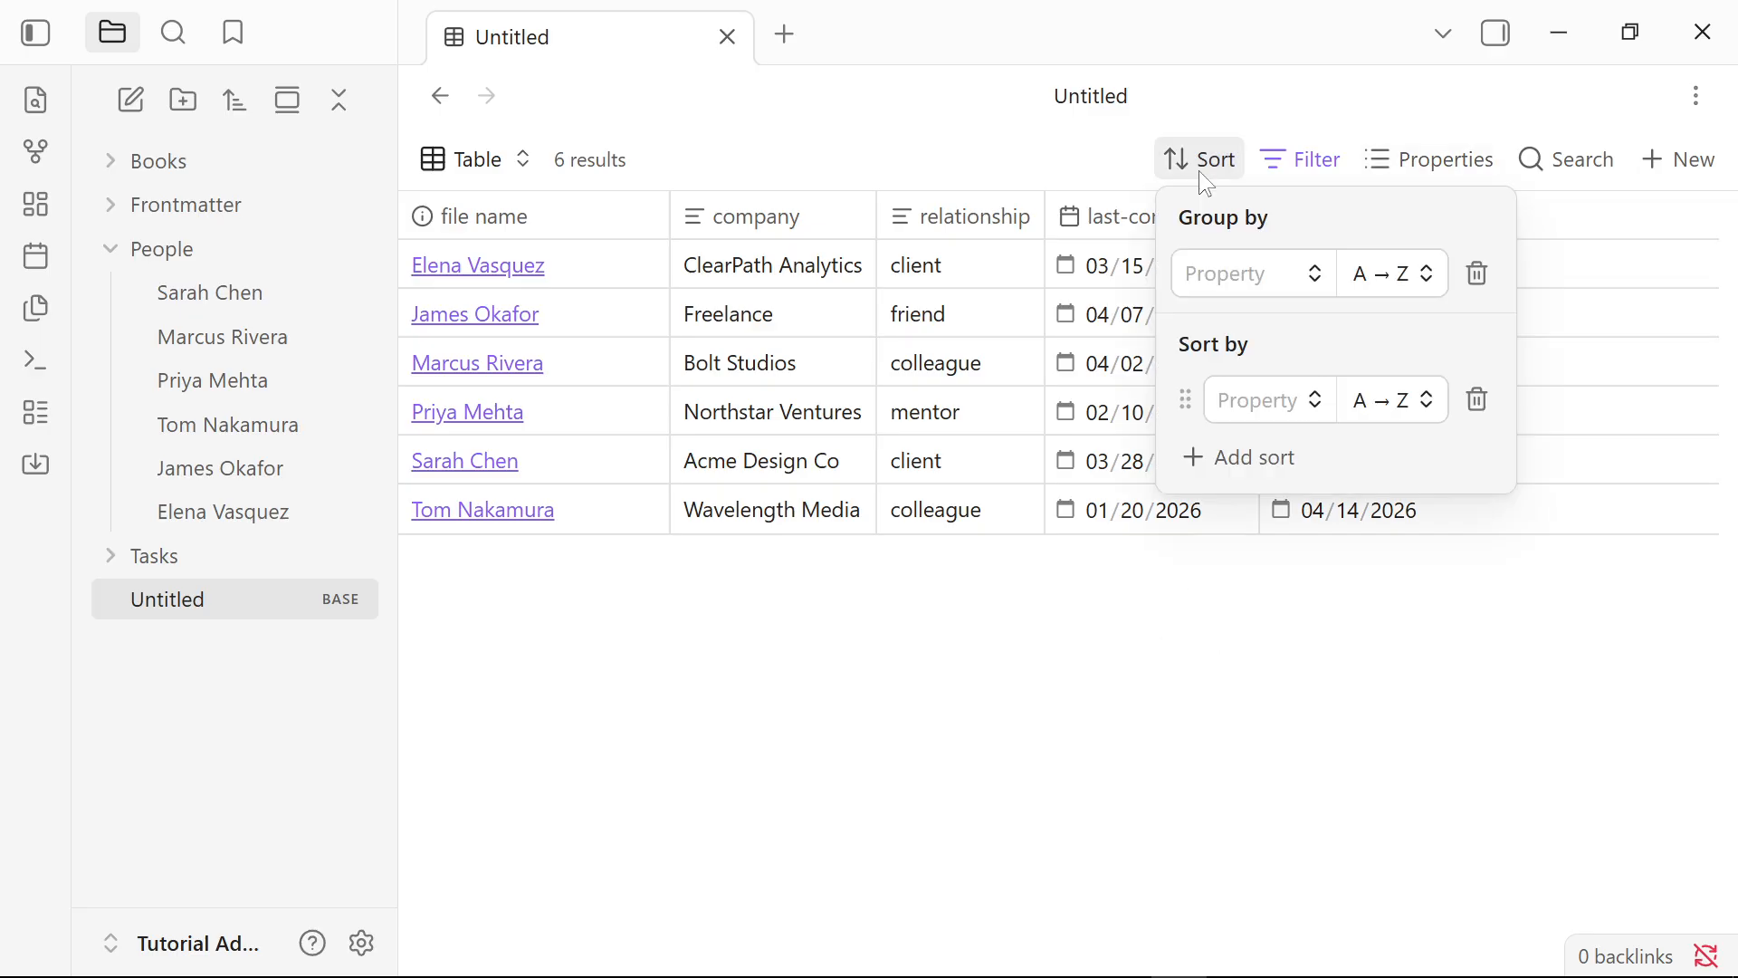
pyautogui.click(1273, 400)
pyautogui.write('last')
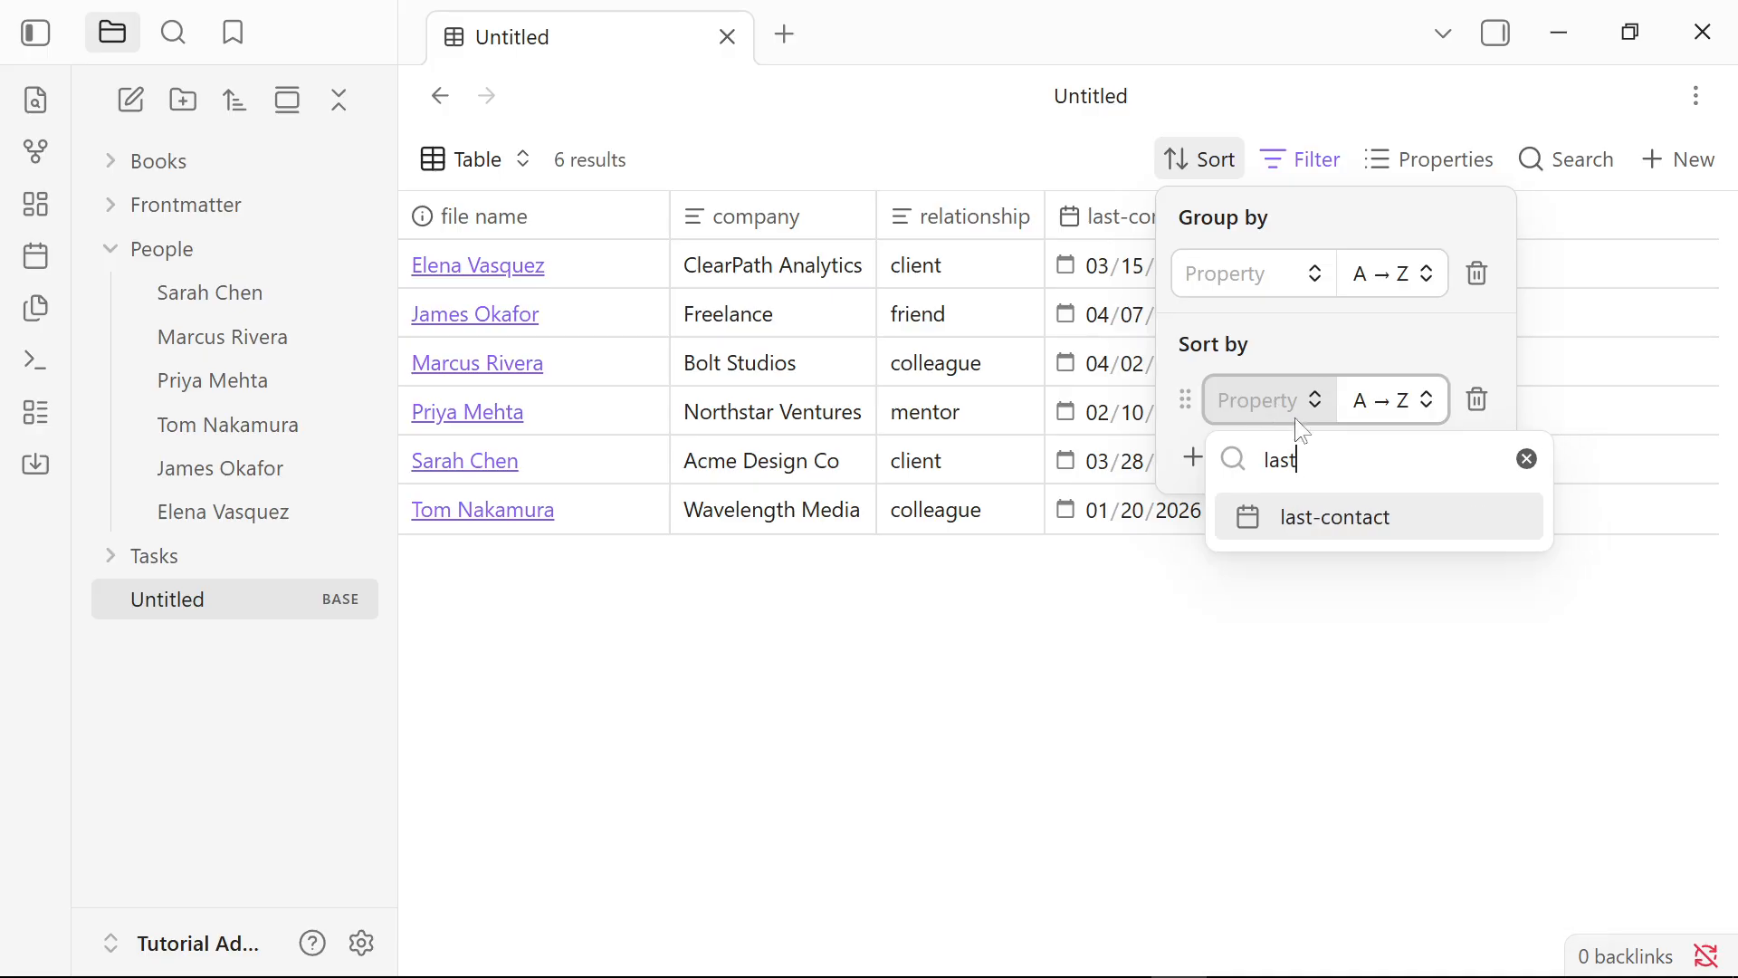
pyautogui.click(1326, 525)
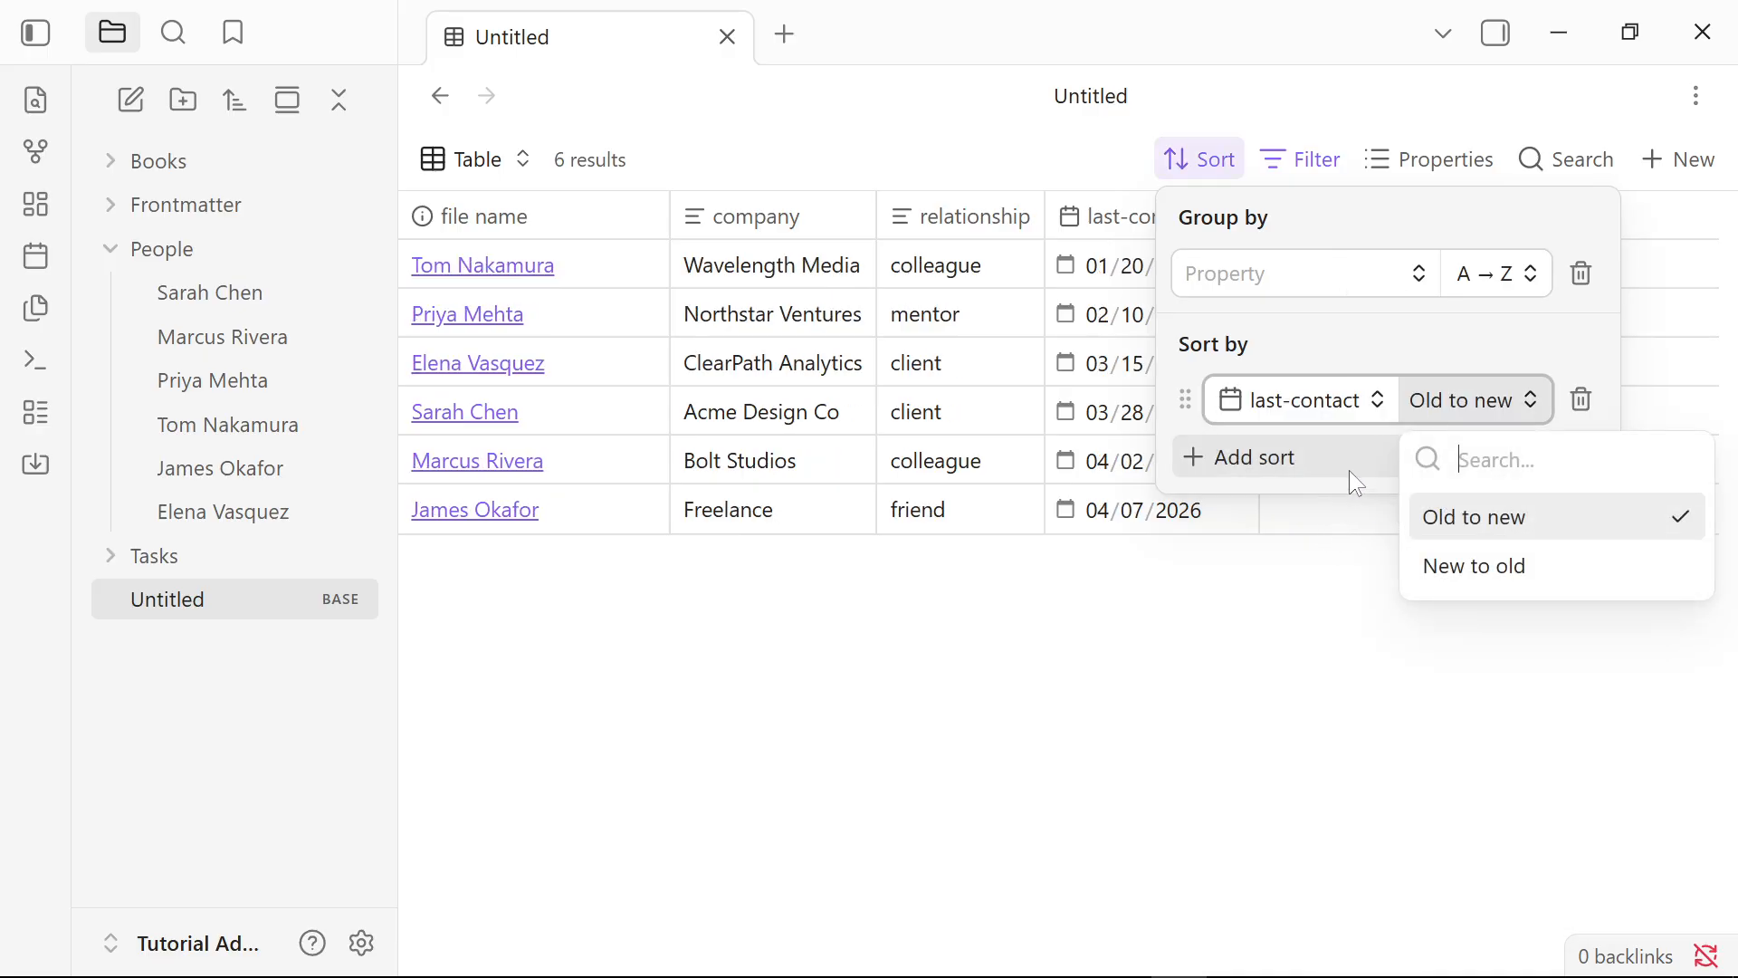
pyautogui.click(1478, 514)
pyautogui.click(1189, 580)
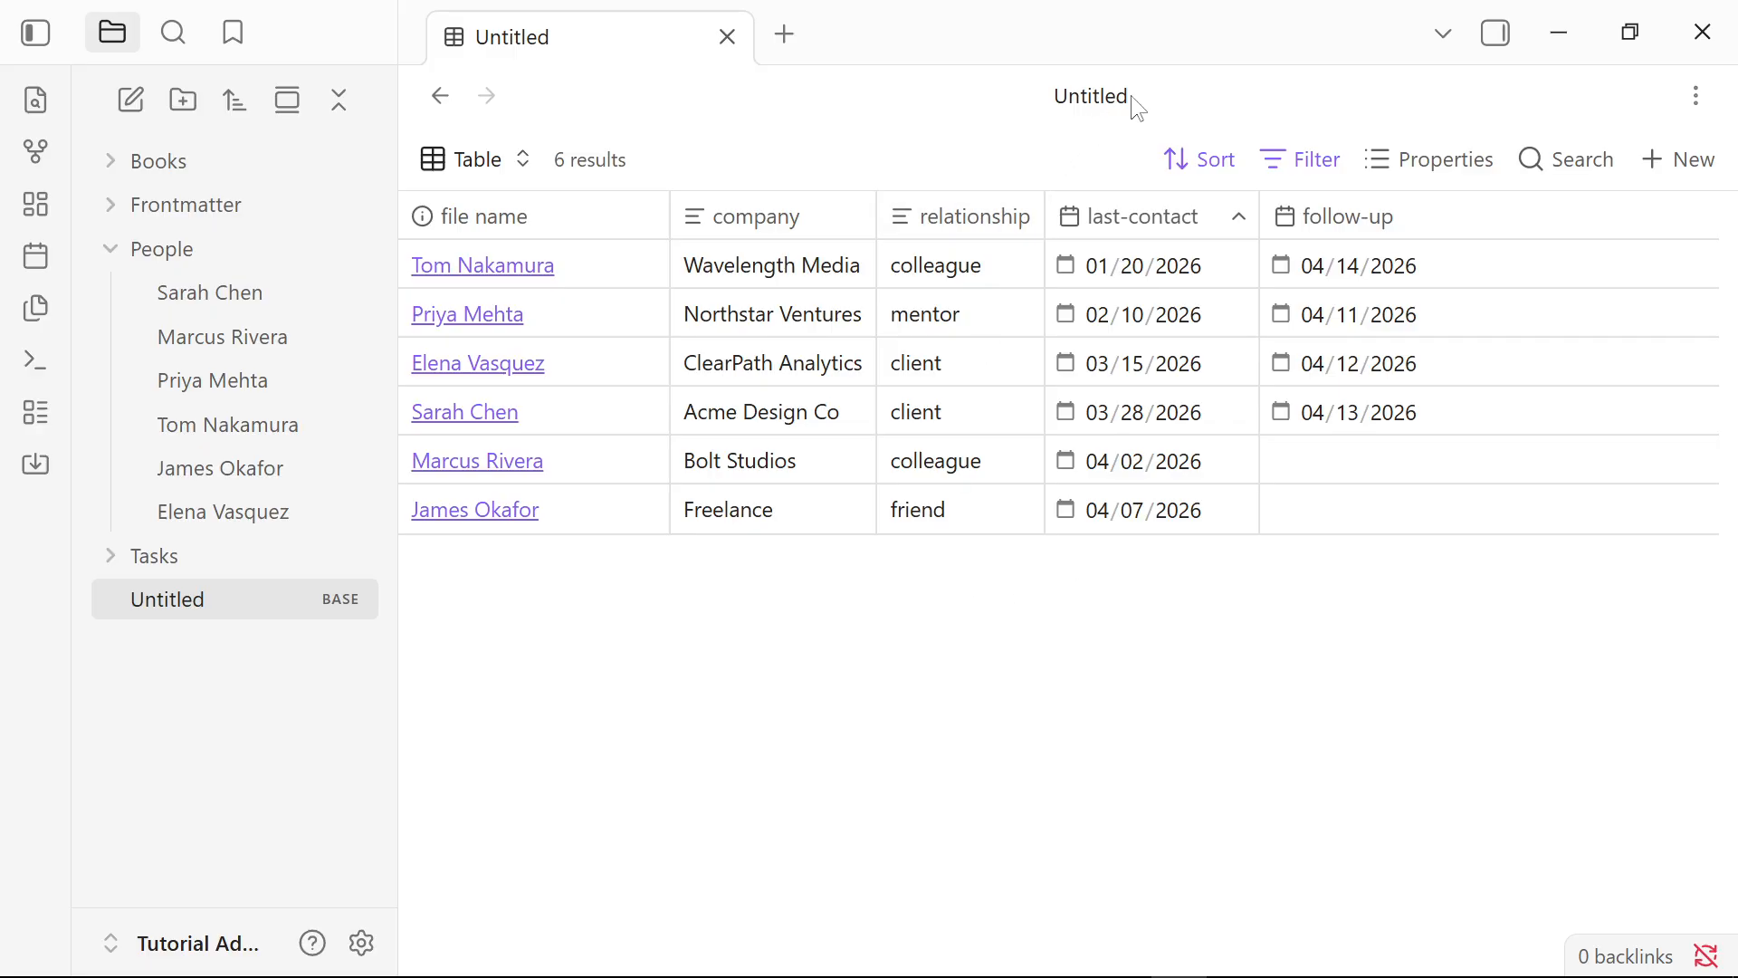
# Rename the untitled base as Contact CRM, copying the name from the Notepad list
pyautogui.doubleClick(1065, 94)
pyautogui.hotkey('alt', 'Tab')
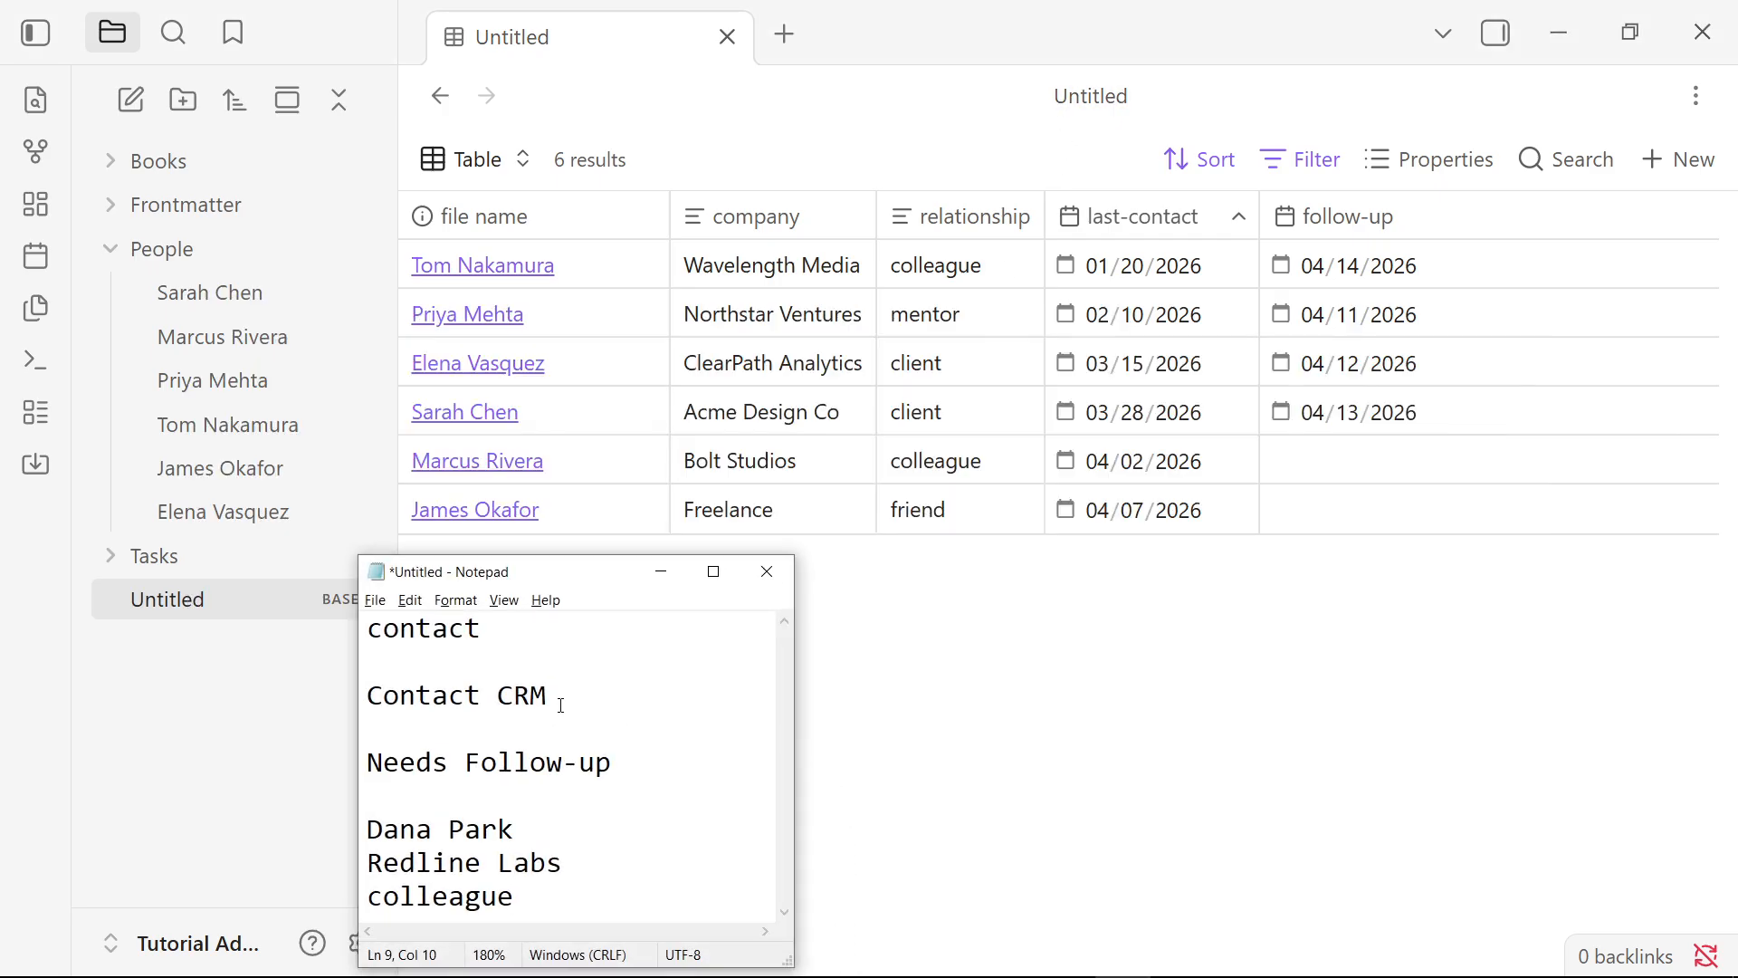
pyautogui.moveTo(552, 699); pyautogui.dragTo(367, 700)
pyautogui.hotkey('ctrl', 'c')
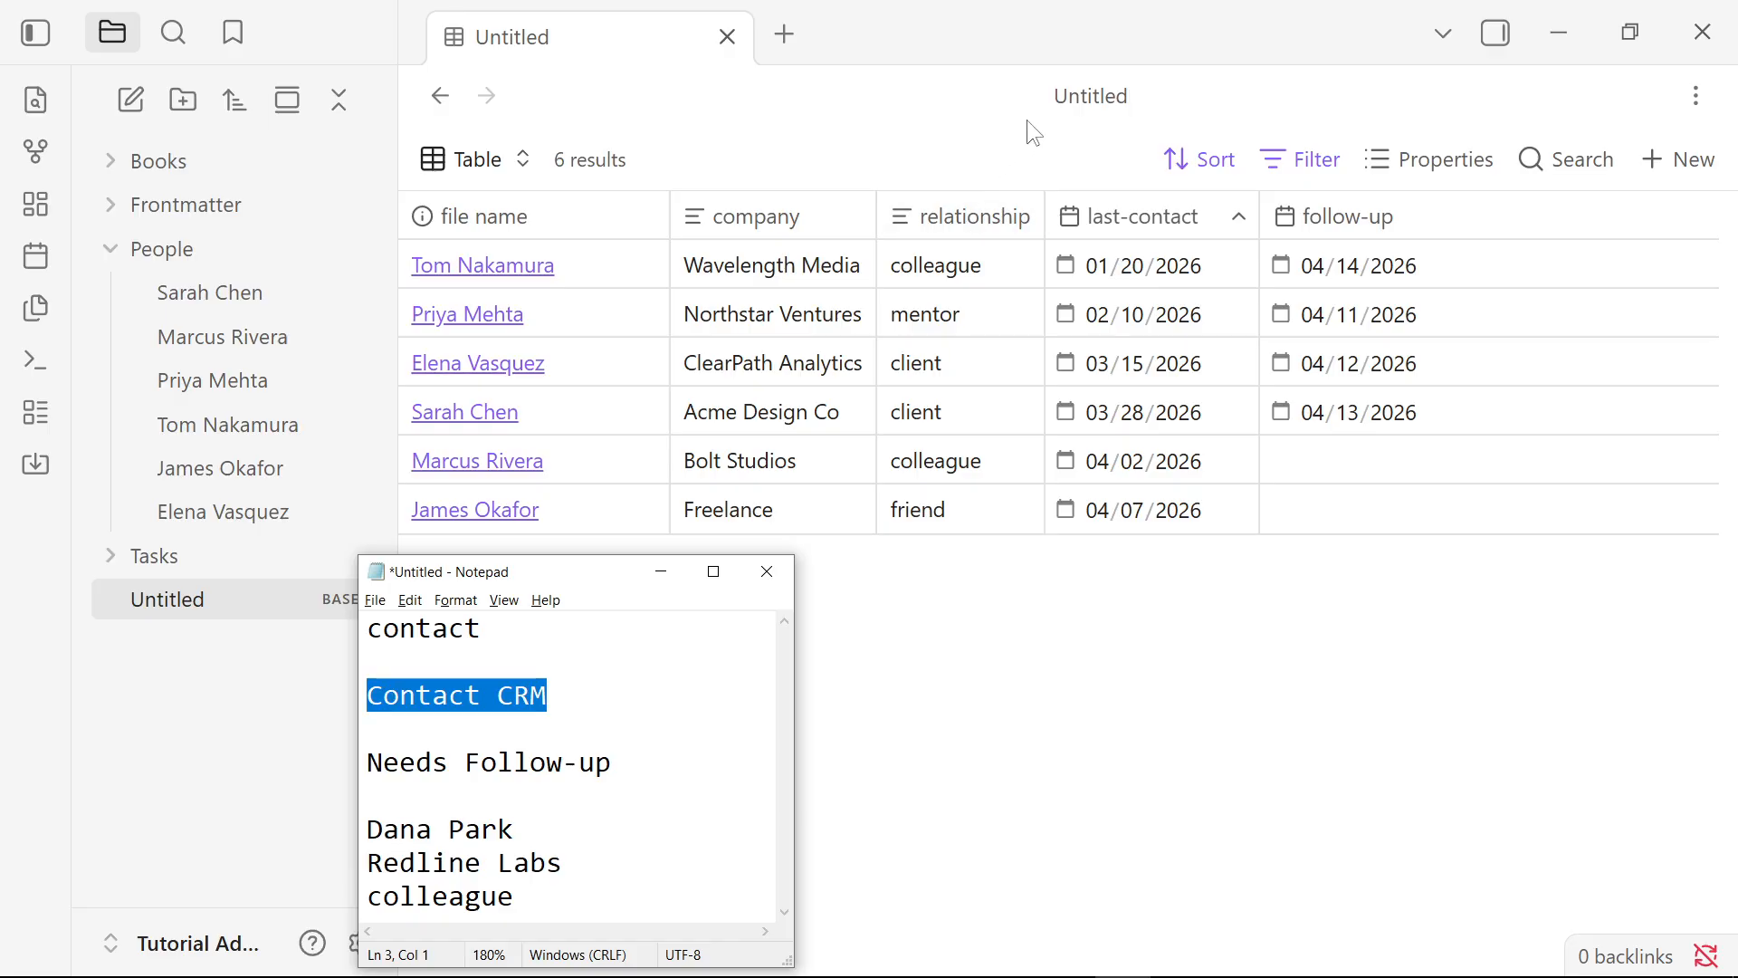
pyautogui.click(1082, 95)
pyautogui.hotkey('ctrl', 'a')
pyautogui.hotkey('ctrl', 'v')
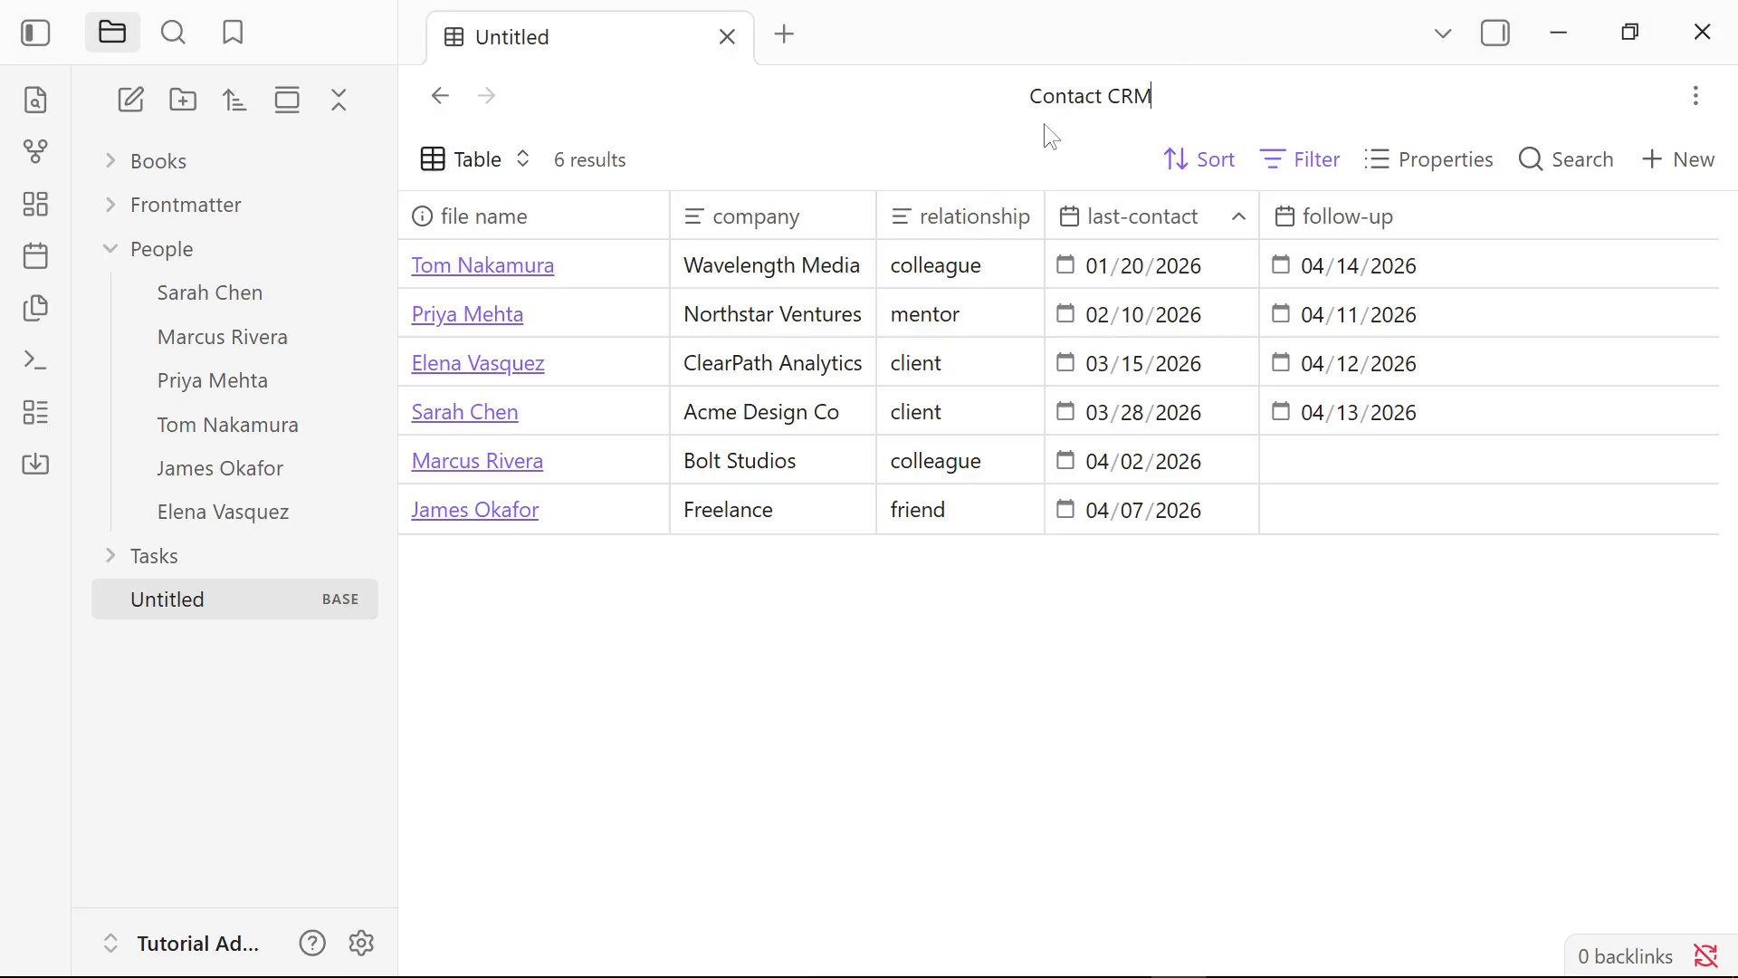
pyautogui.click(949, 681)
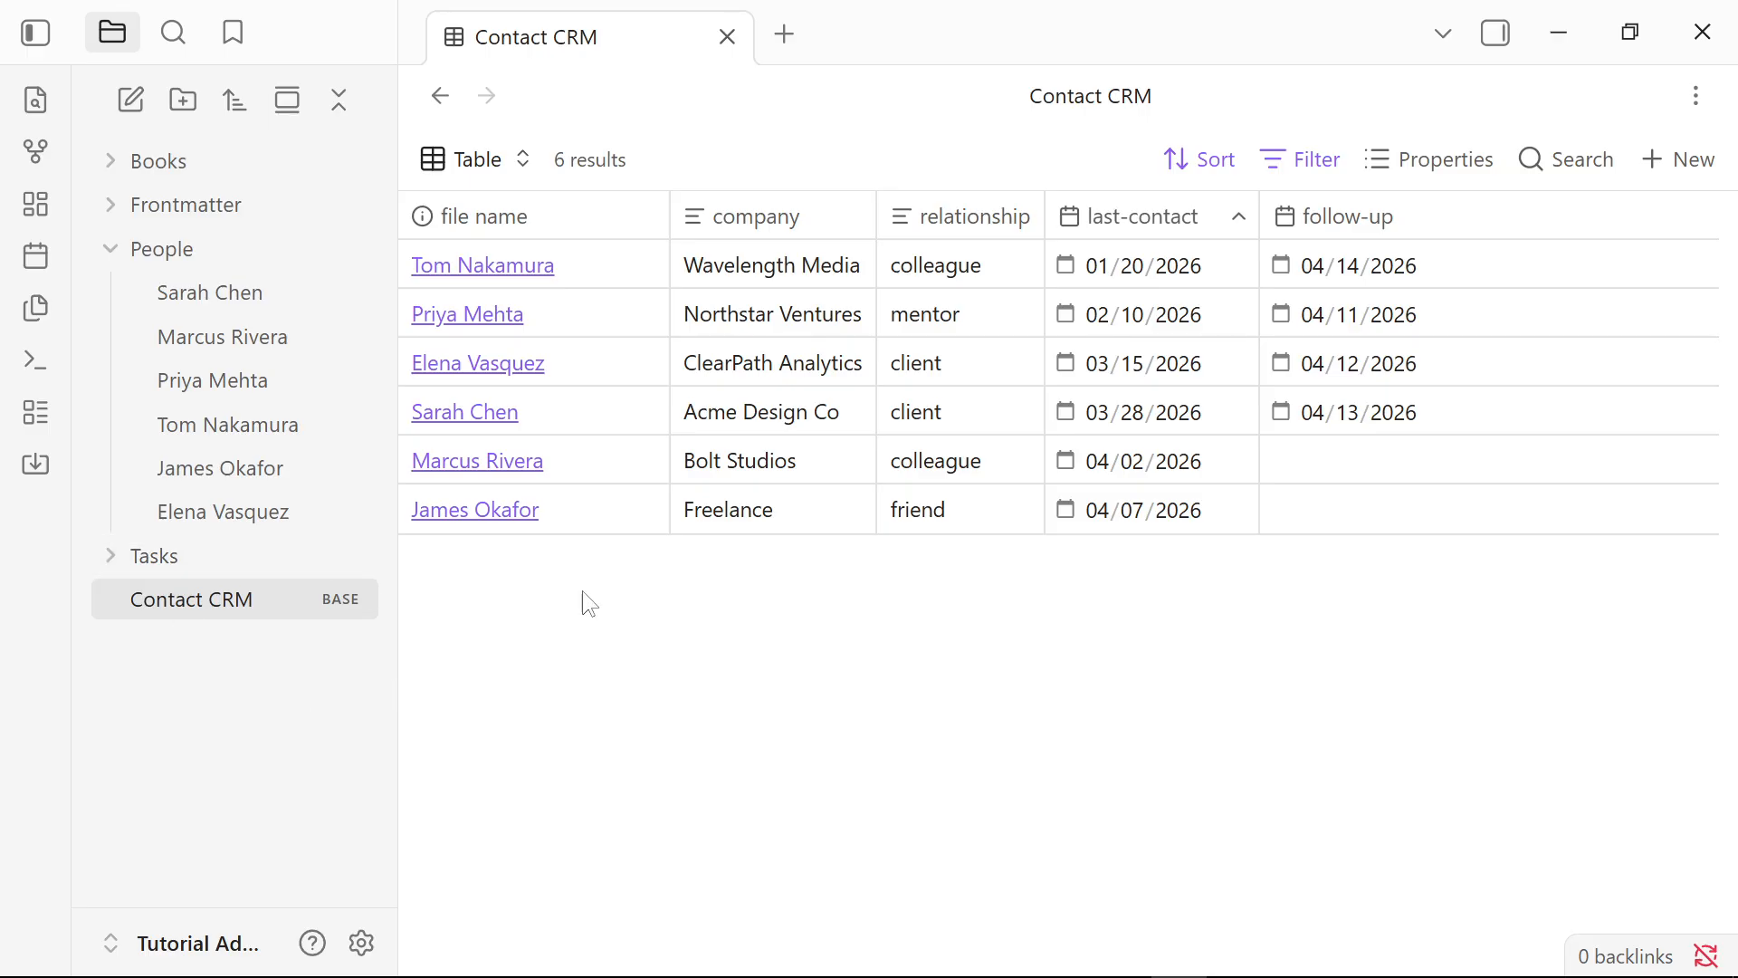
# Add a second table view to the base and name it Needs Follow-up, using the text from Notepad
pyautogui.click(469, 153)
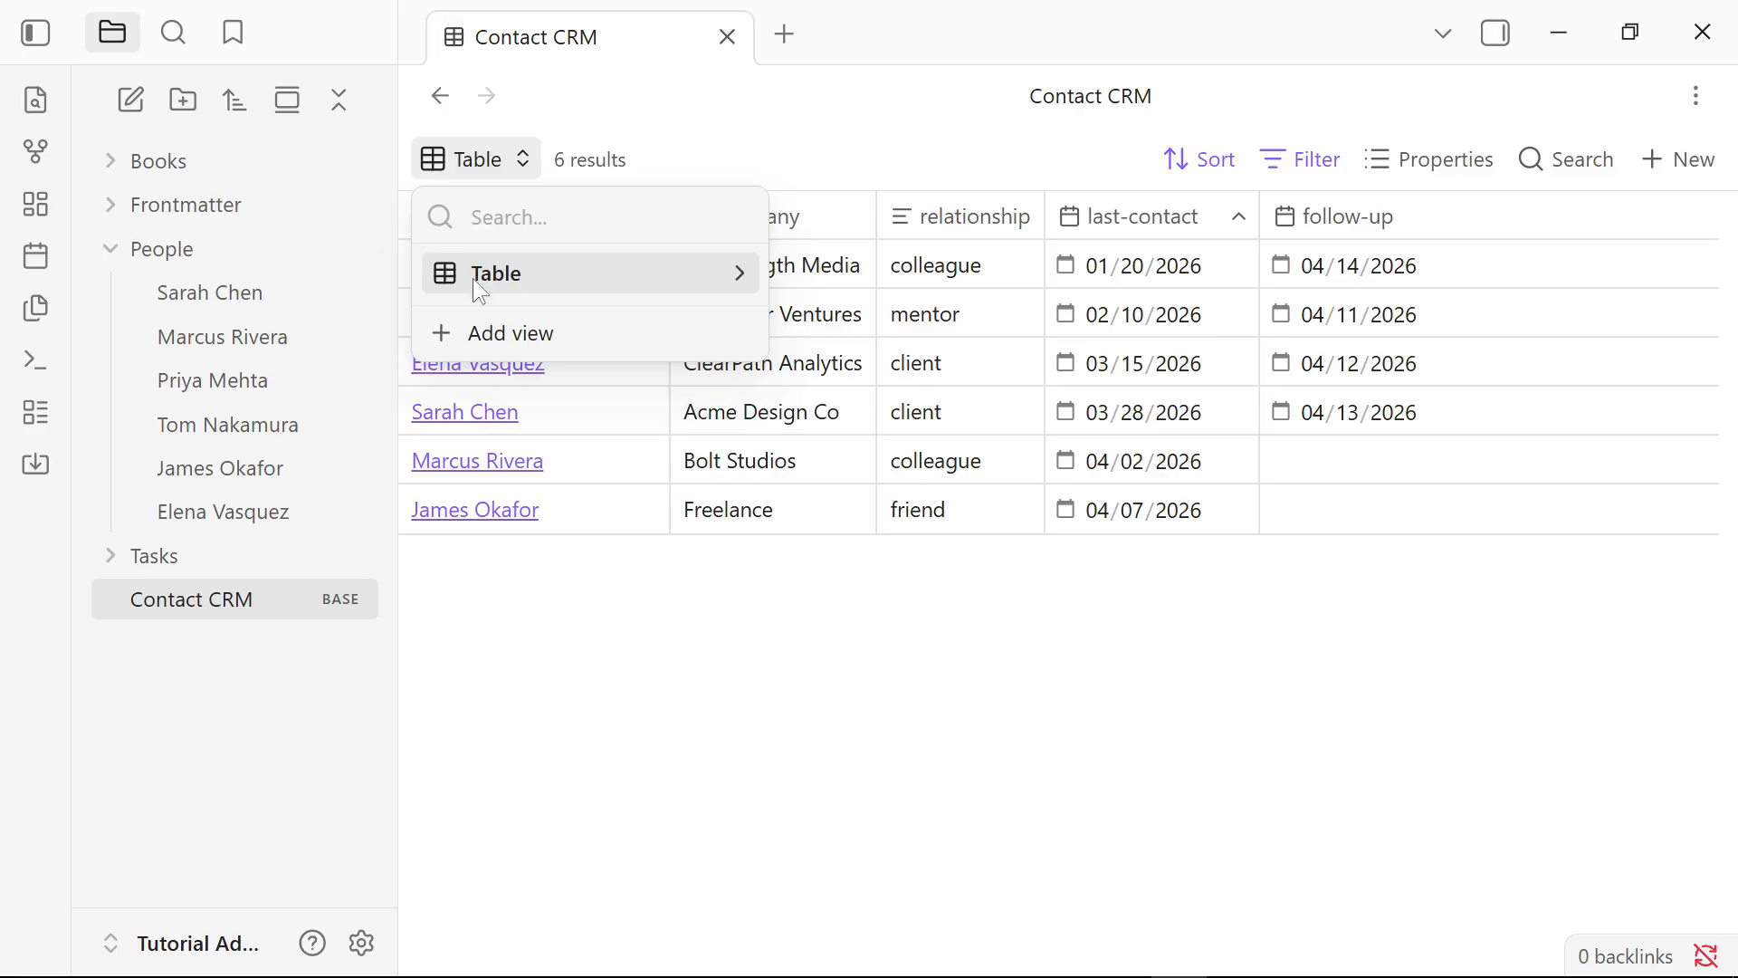
pyautogui.click(504, 332)
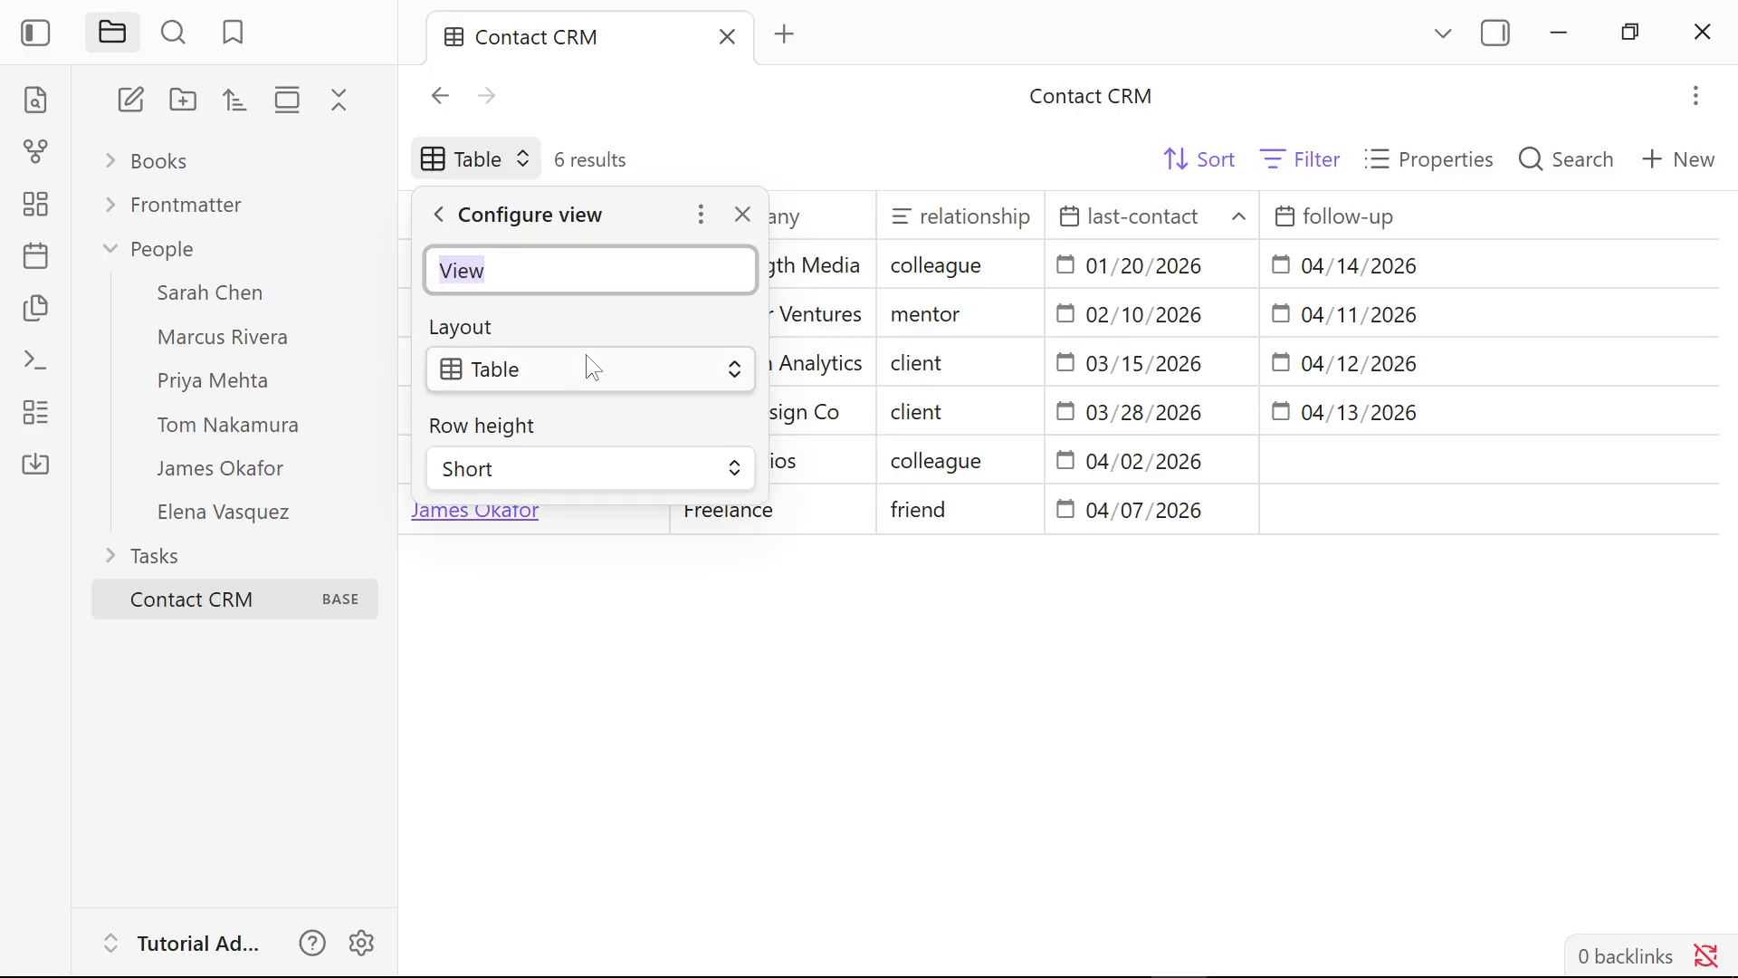
pyautogui.hotkey('alt', 'Tab')
pyautogui.moveTo(594, 763); pyautogui.dragTo(367, 762)
pyautogui.hotkey('ctrl', 'c')
pyautogui.click(557, 275)
pyautogui.hotkey('ctrl', 'v')
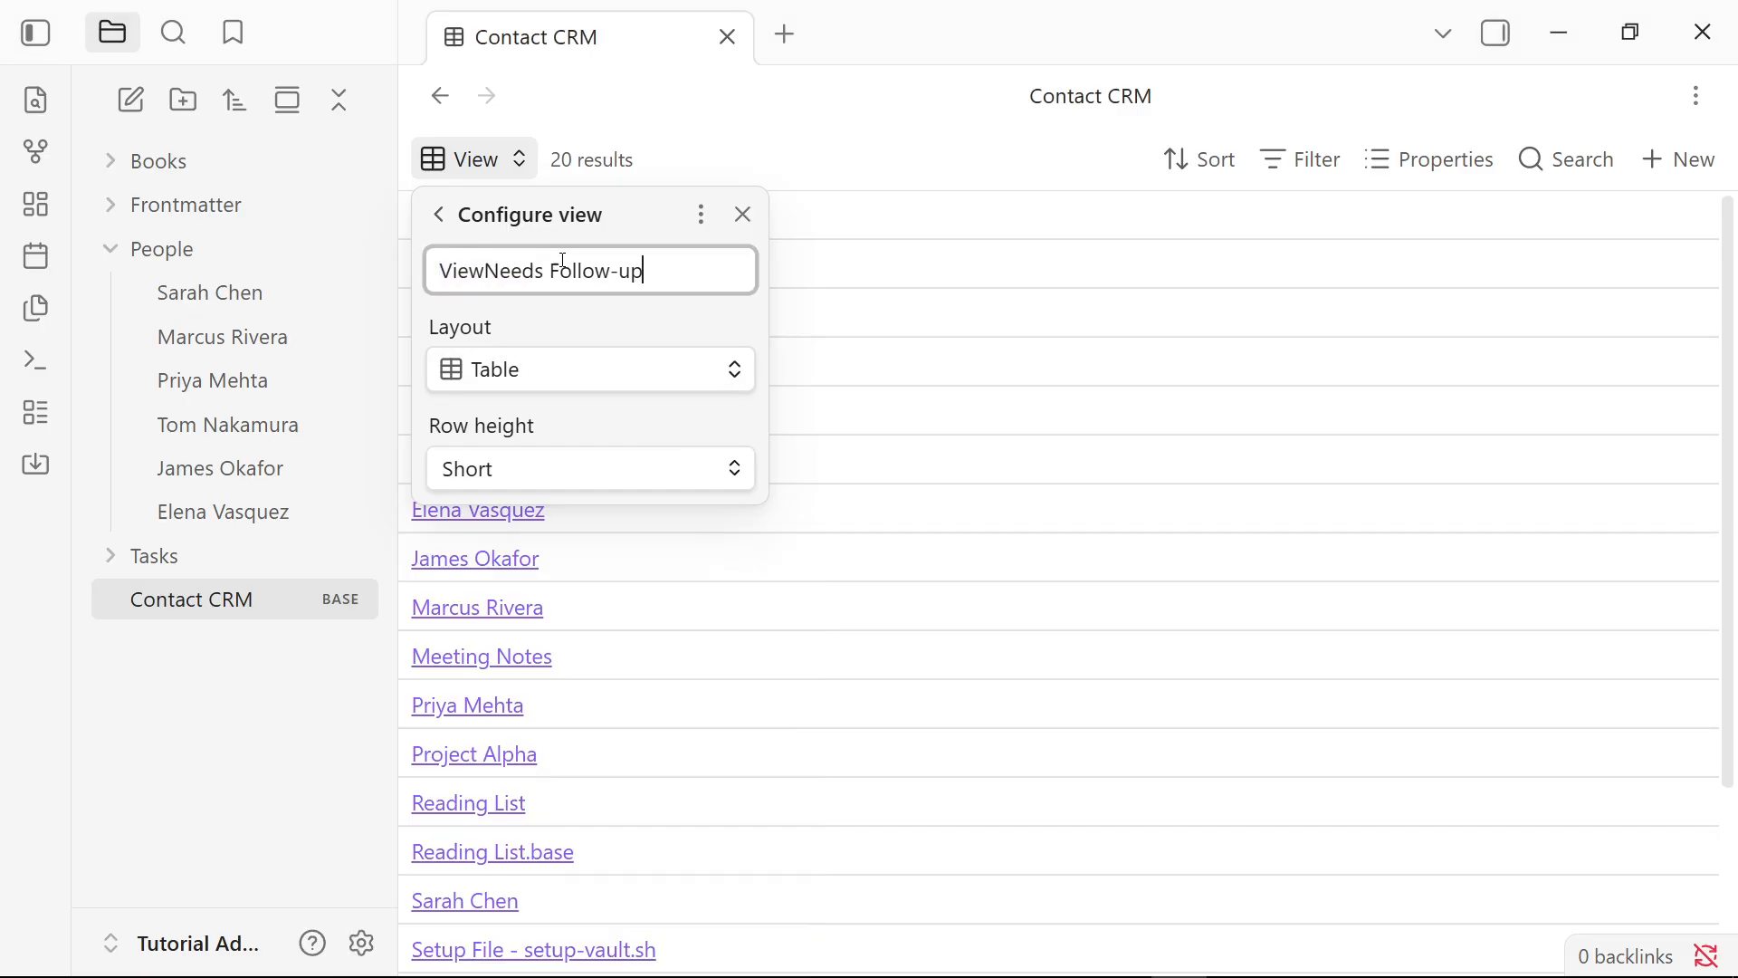
pyautogui.hotkey('ctrl', 'a')
pyautogui.hotkey('ctrl', 'v')
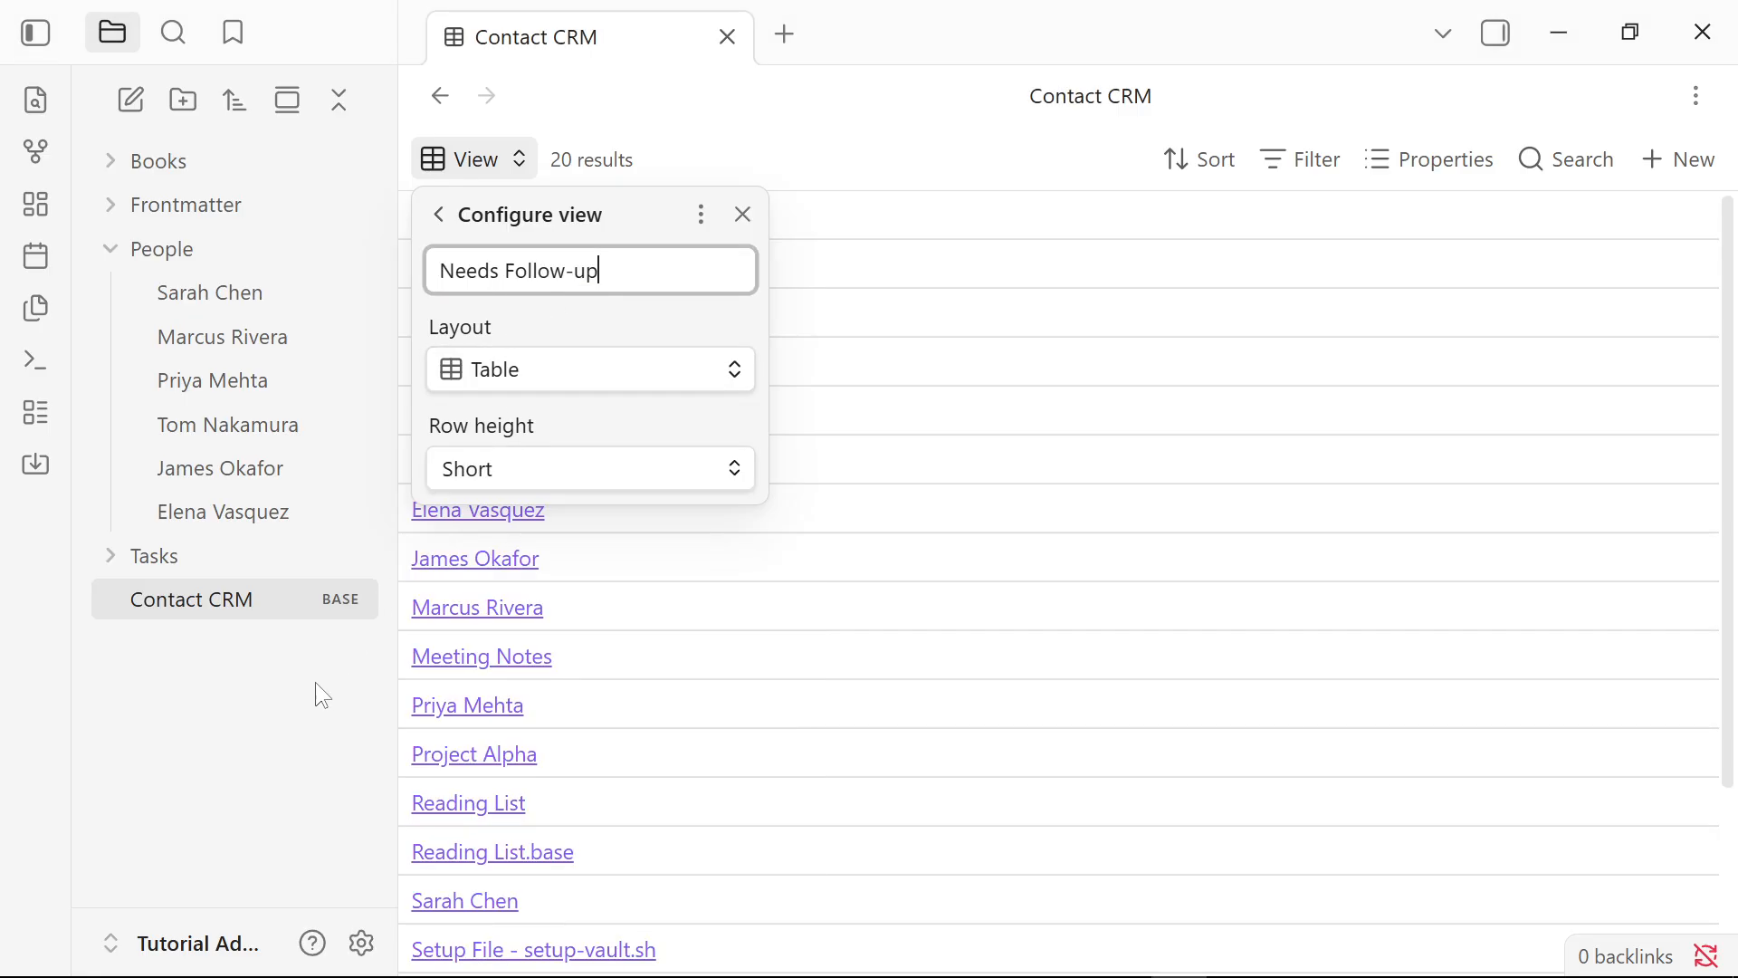
pyautogui.click(391, 663)
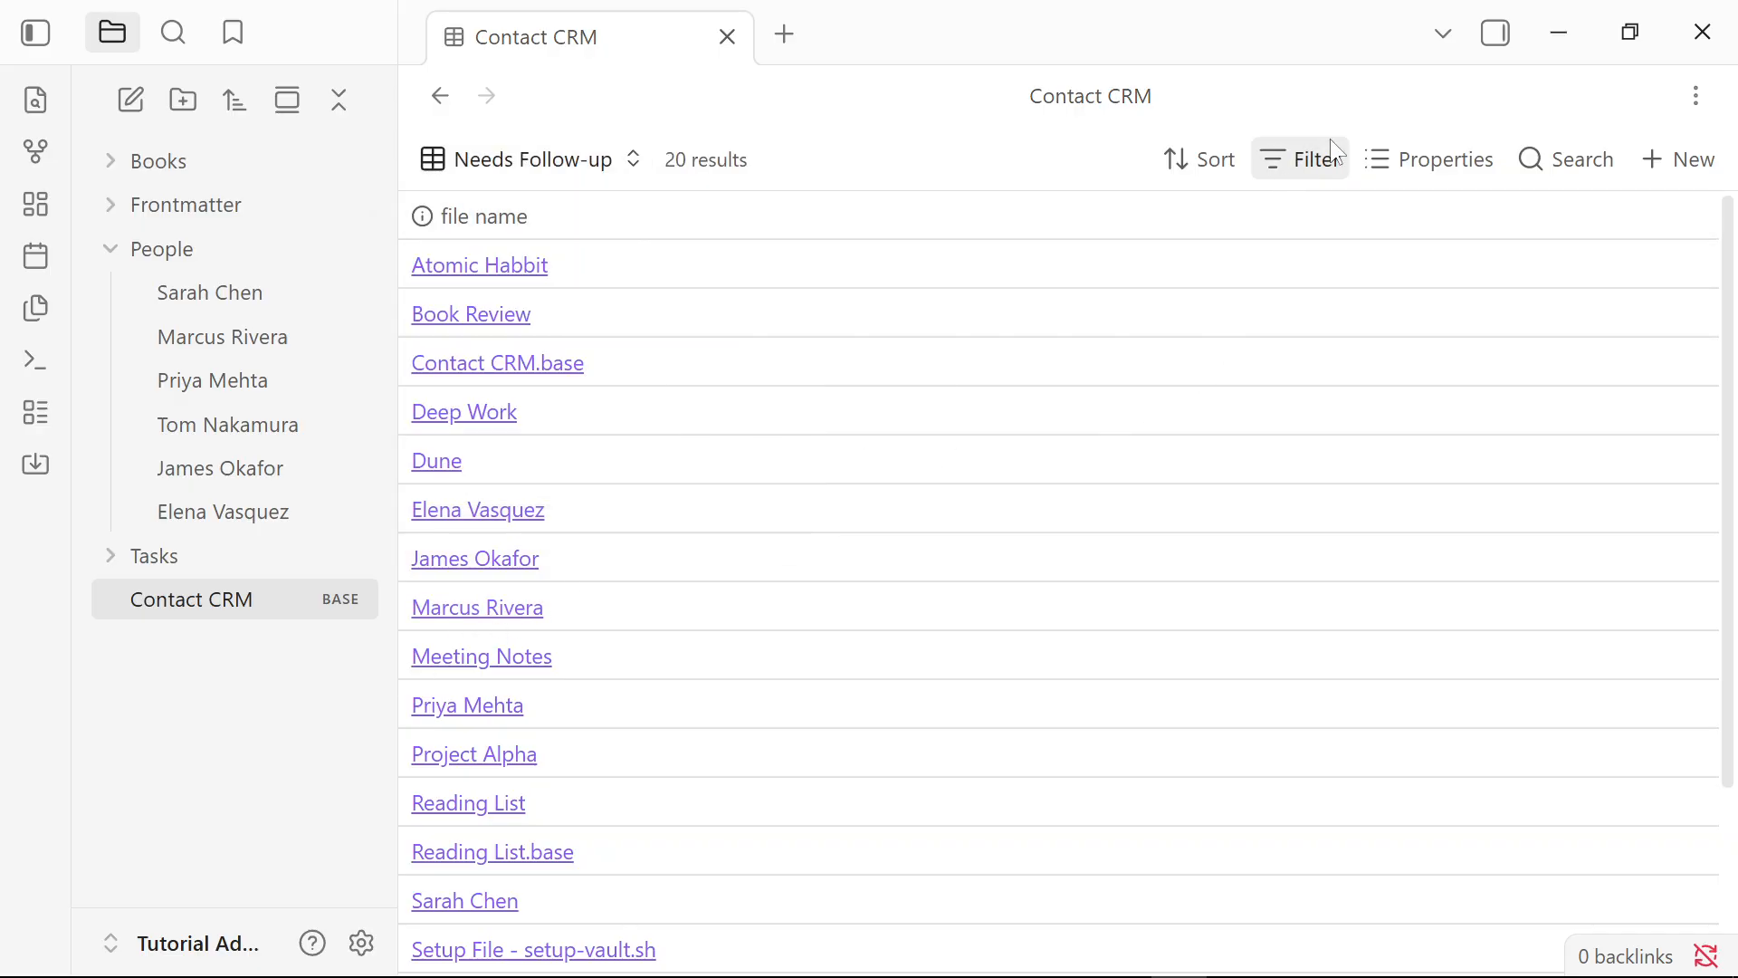
# Filter only the Needs Follow-up view to notes where follow-up is not empty
pyautogui.click(1321, 161)
pyautogui.click(1072, 409)
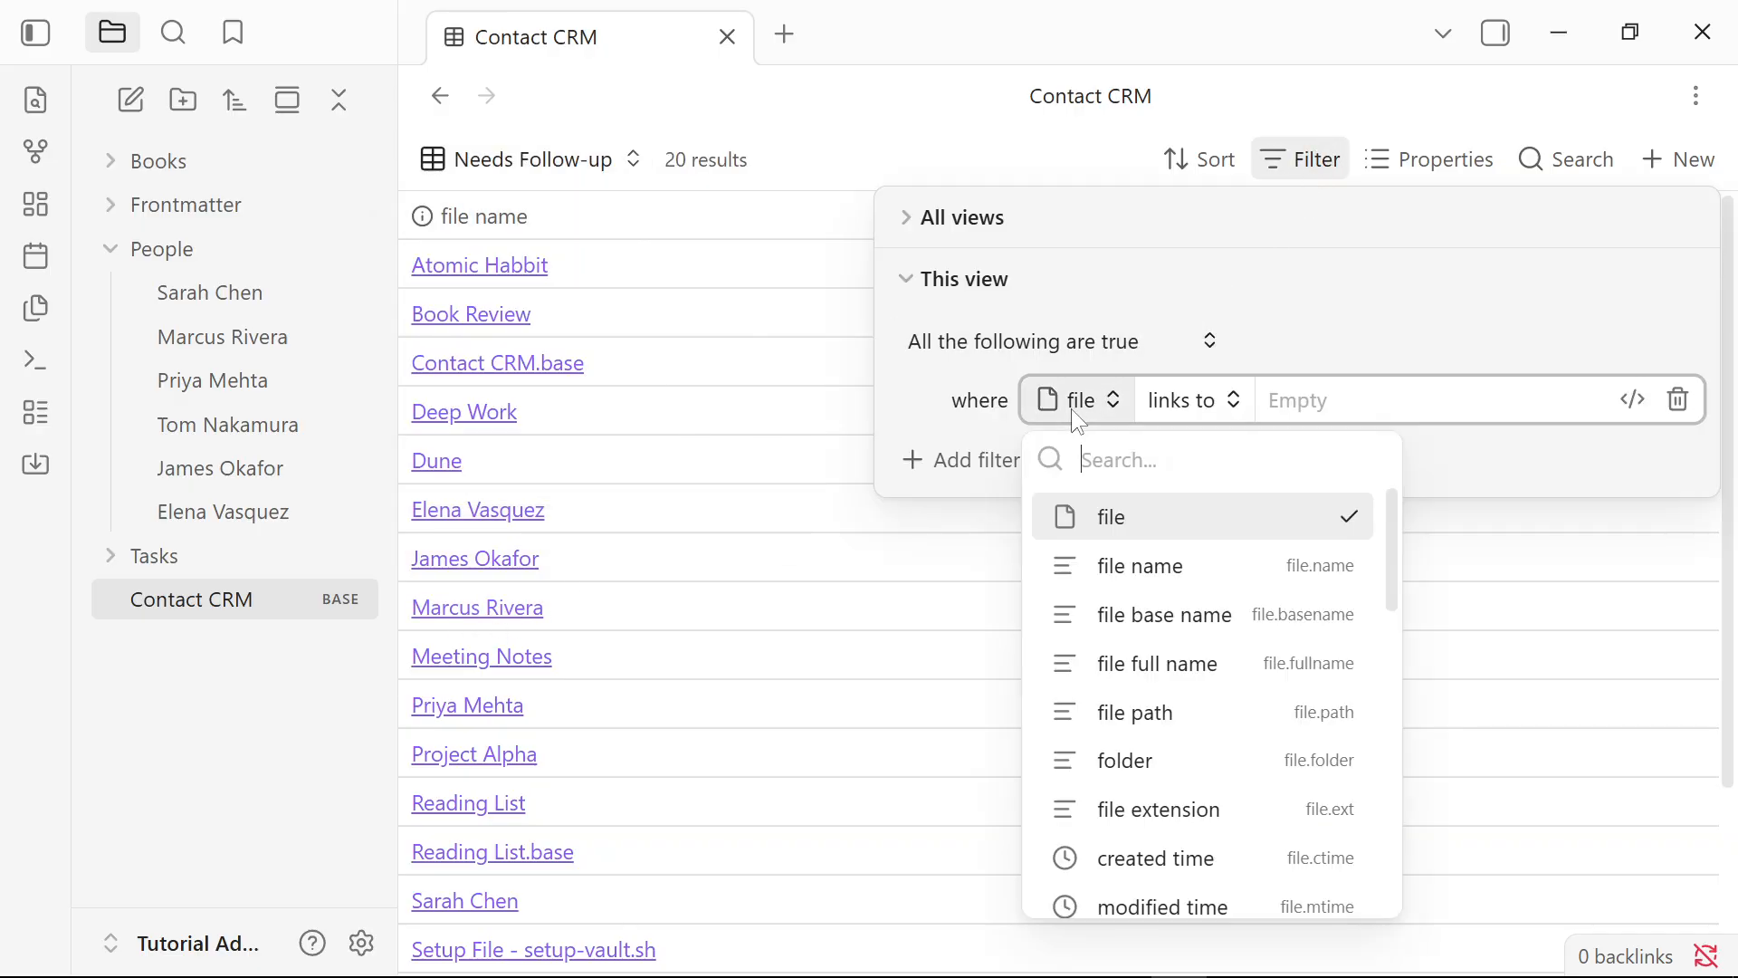
pyautogui.write('fol')
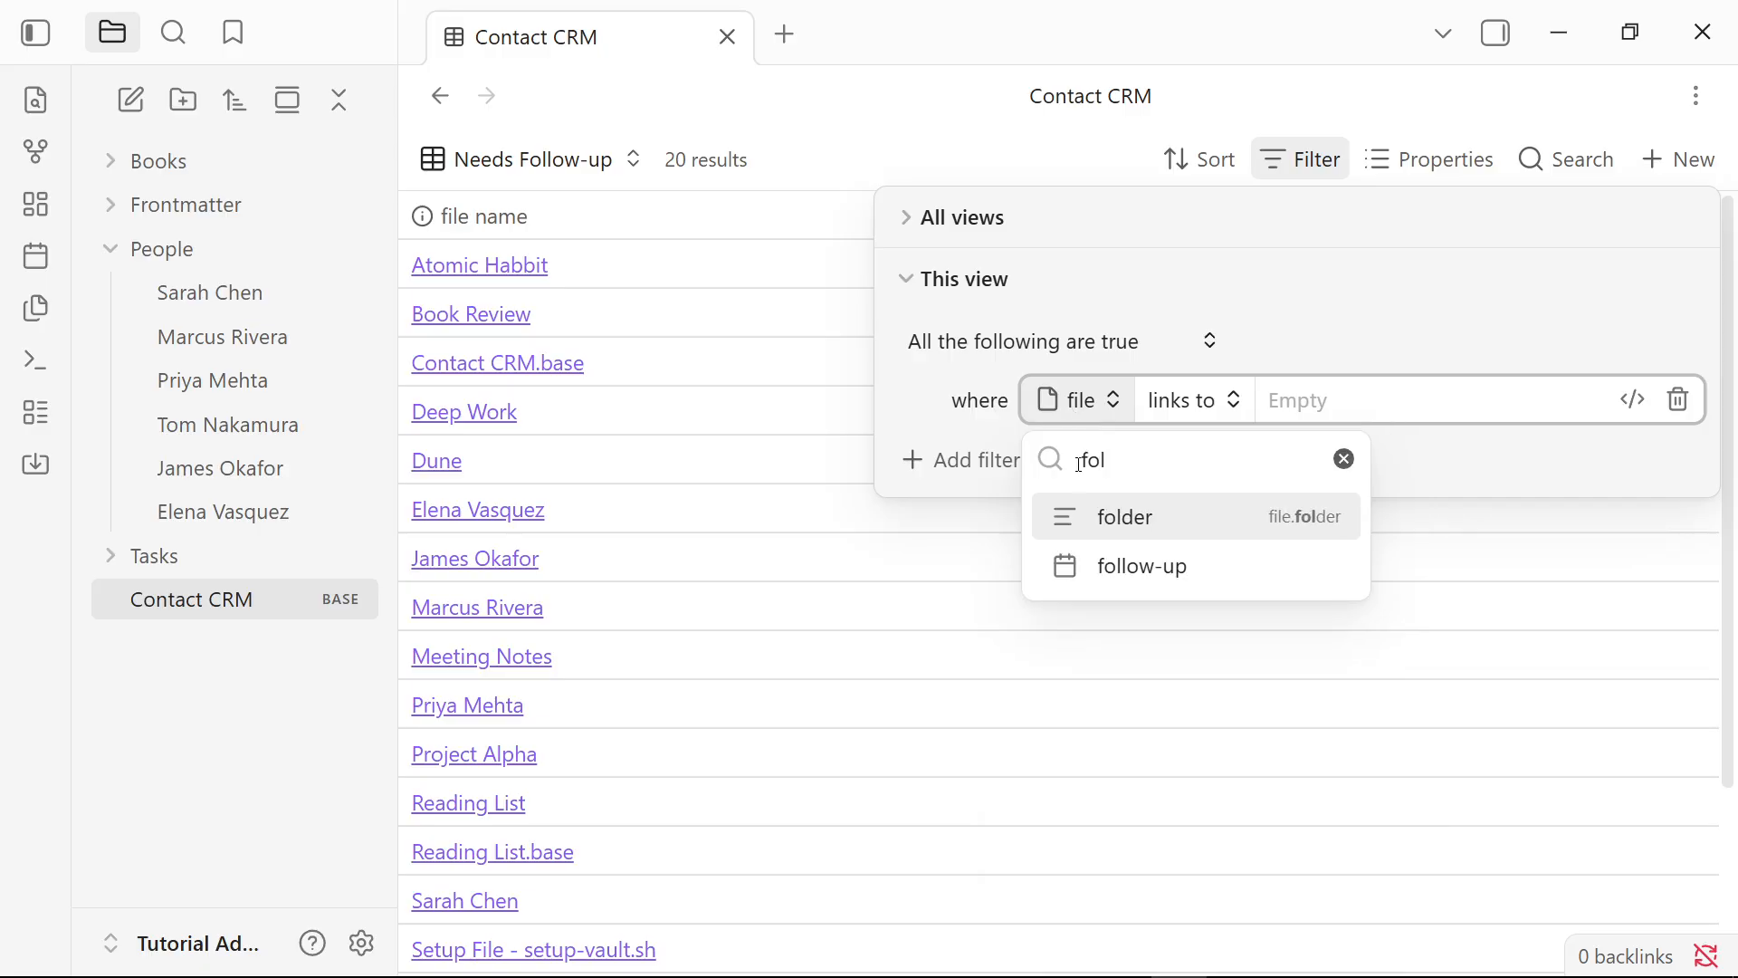
pyautogui.click(1141, 563)
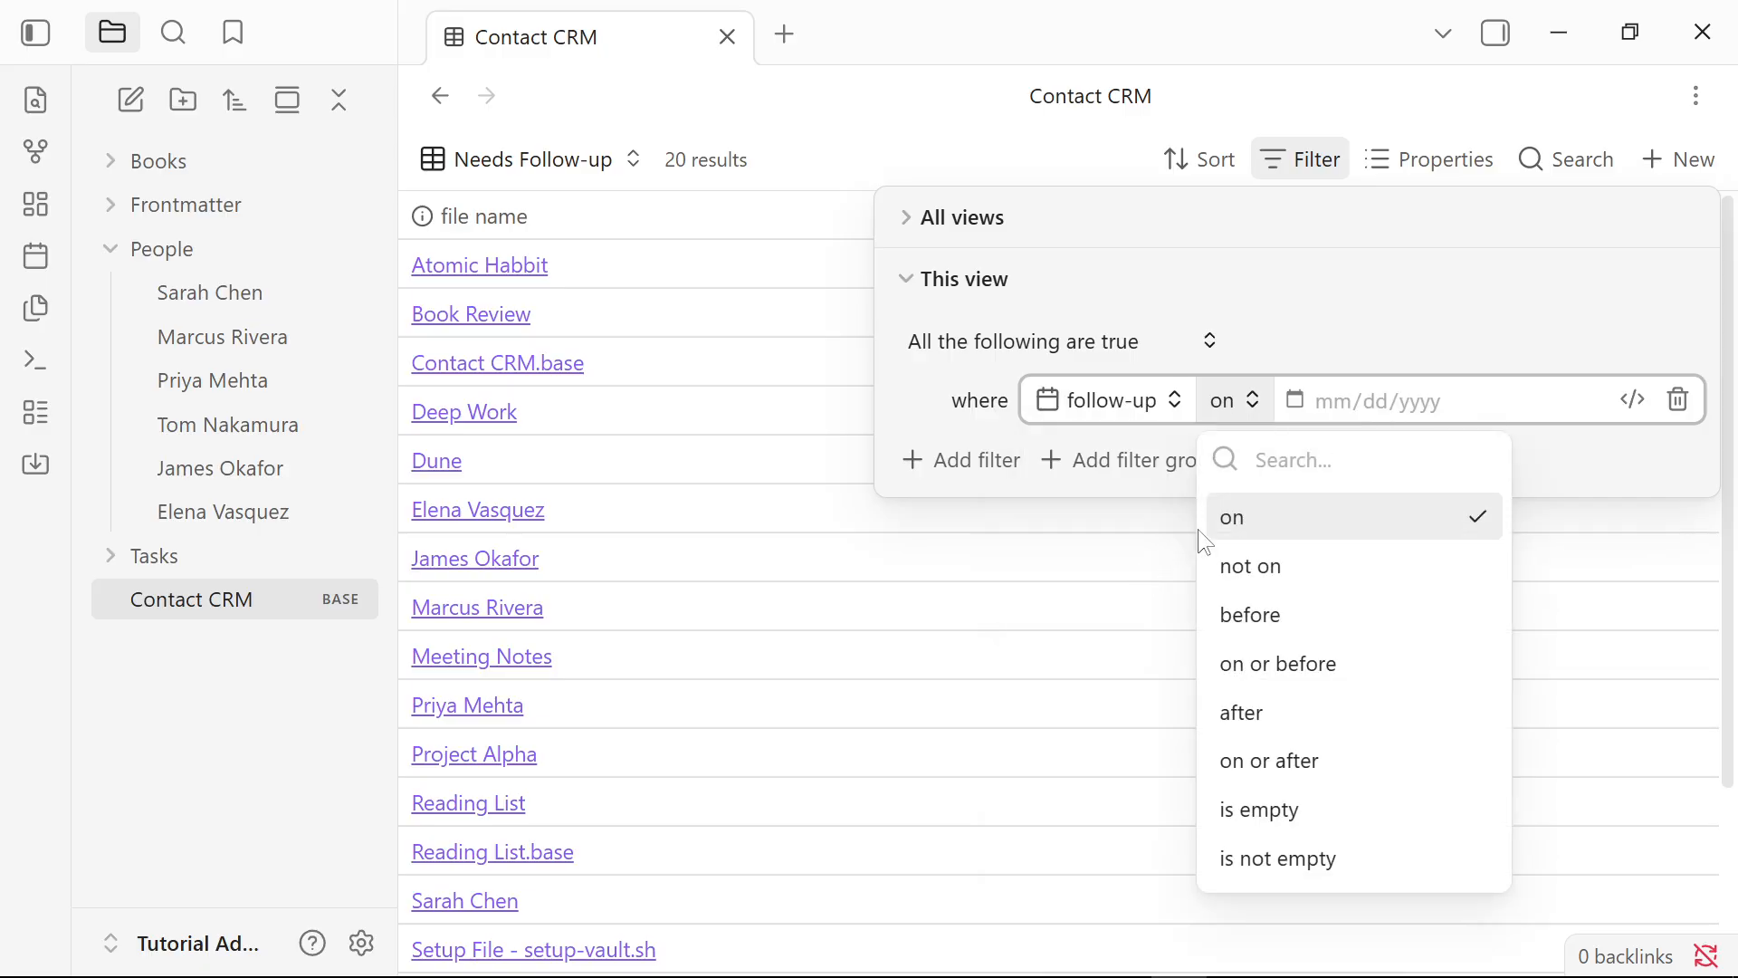
pyautogui.write('is')
pyautogui.click(1267, 569)
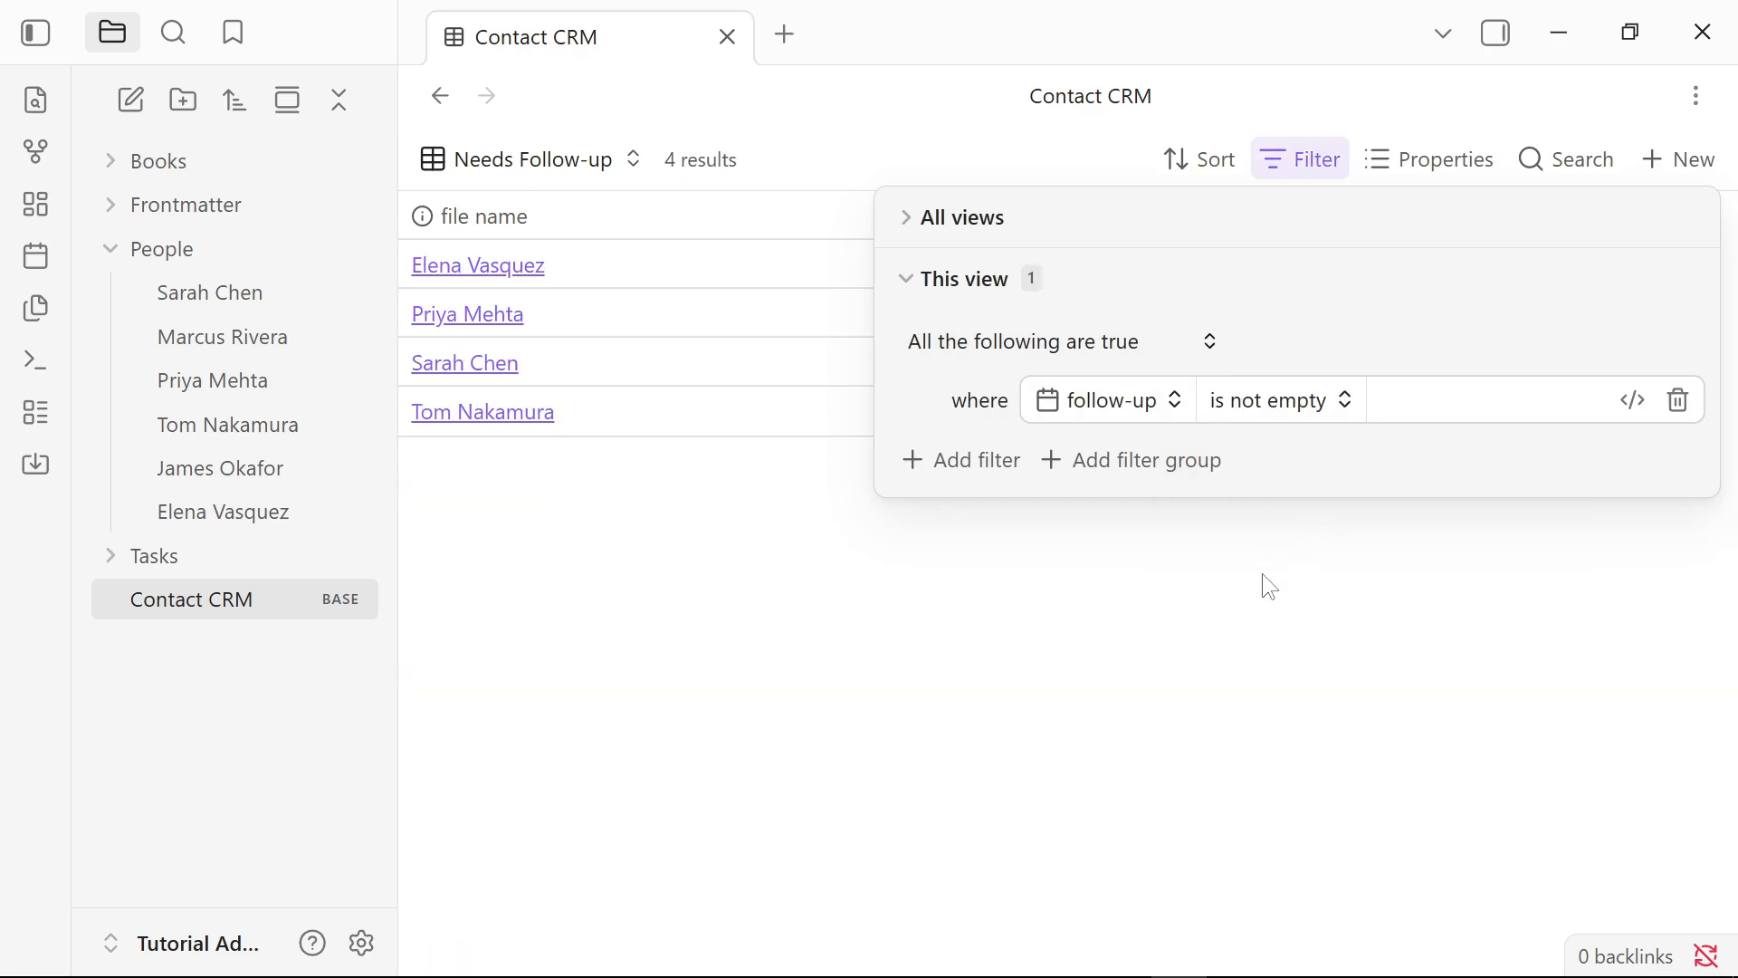
pyautogui.click(1278, 590)
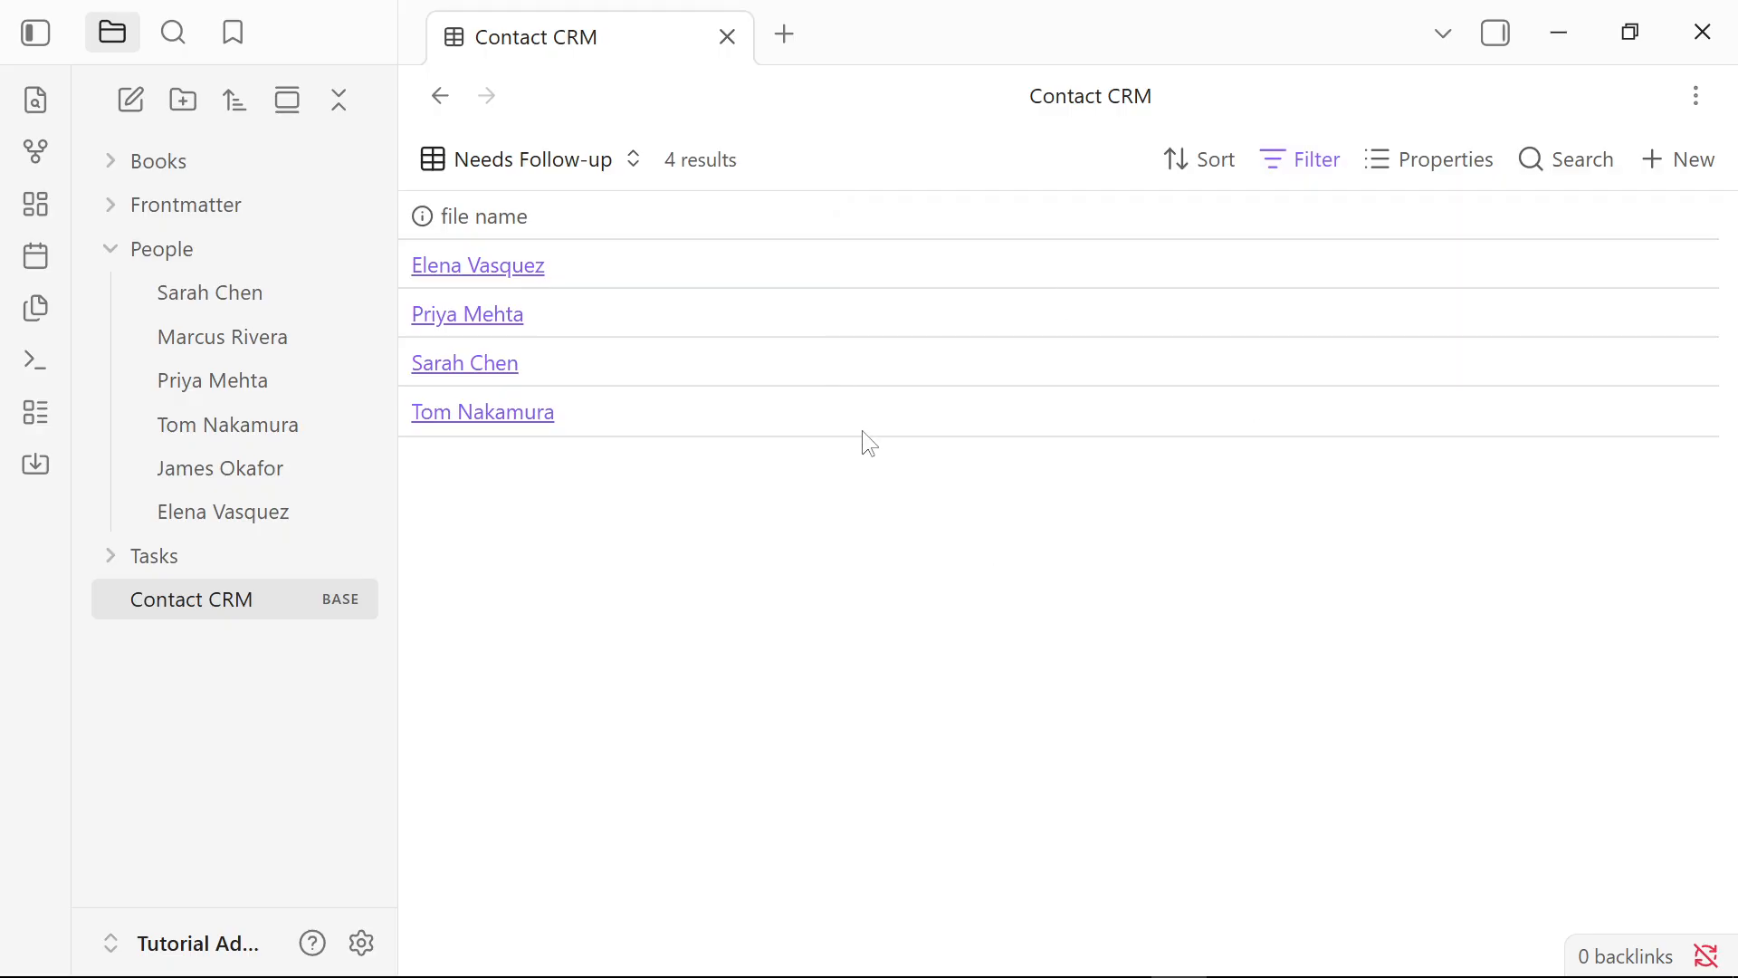
# Sort the Needs Follow-up view by follow-up from old to new
pyautogui.click(1207, 158)
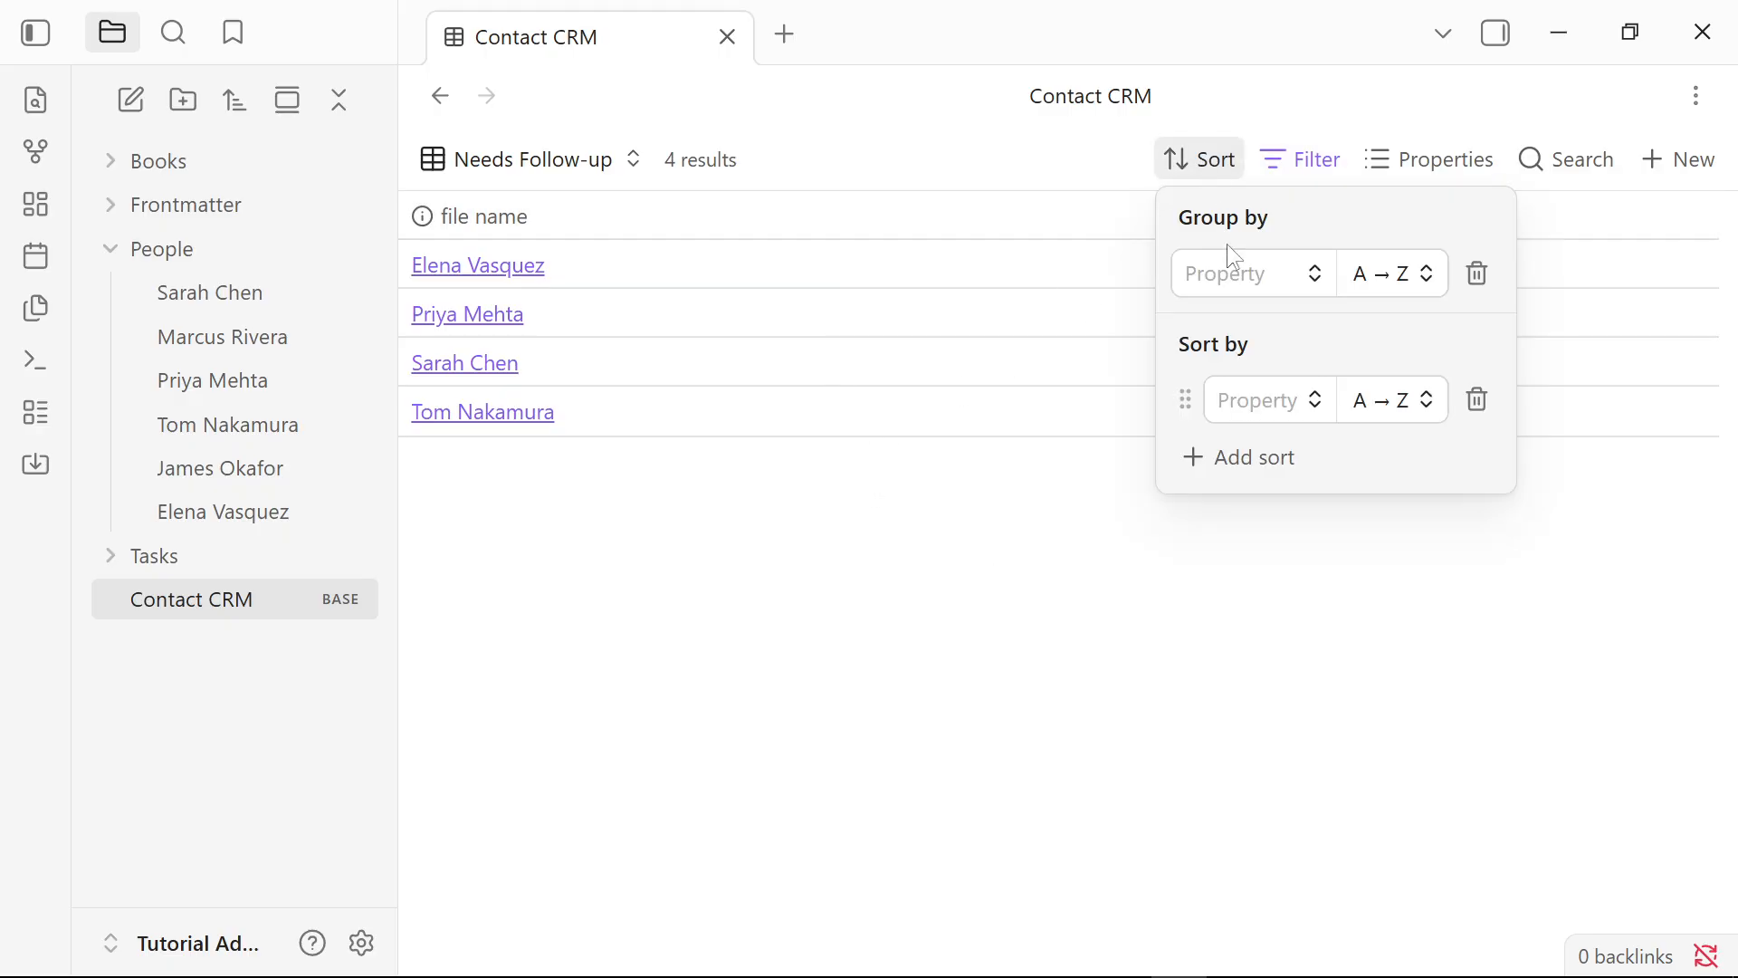
pyautogui.click(1261, 417)
pyautogui.write('fol')
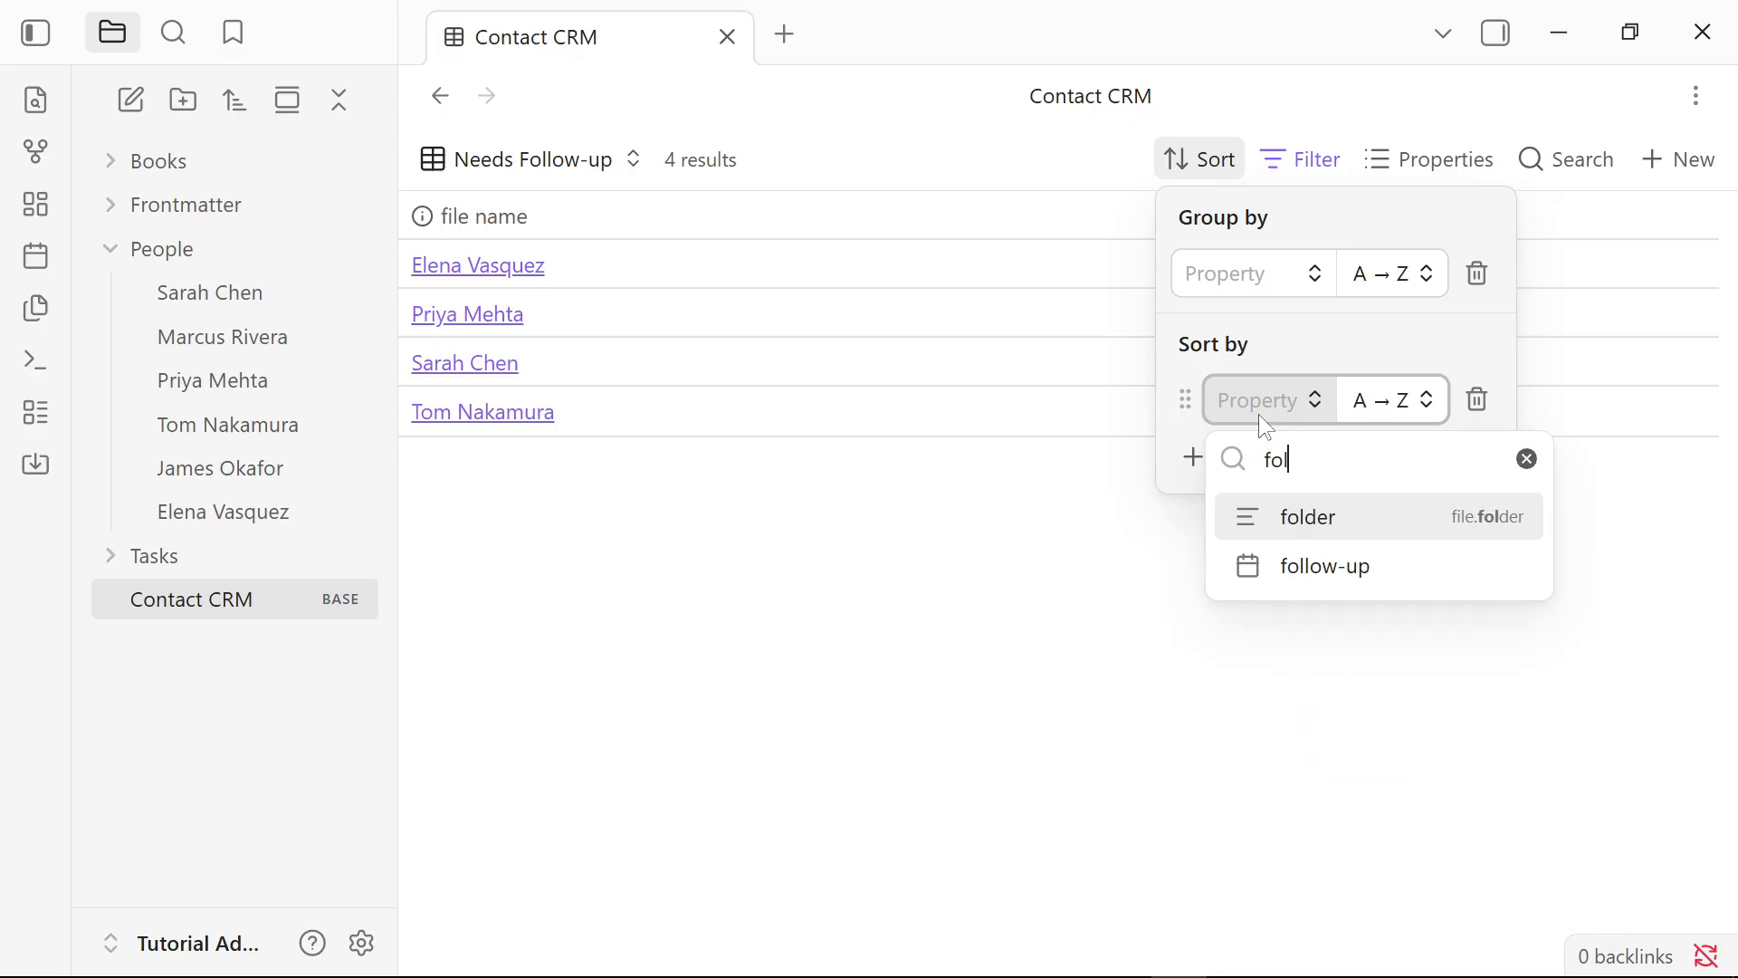
pyautogui.click(1325, 554)
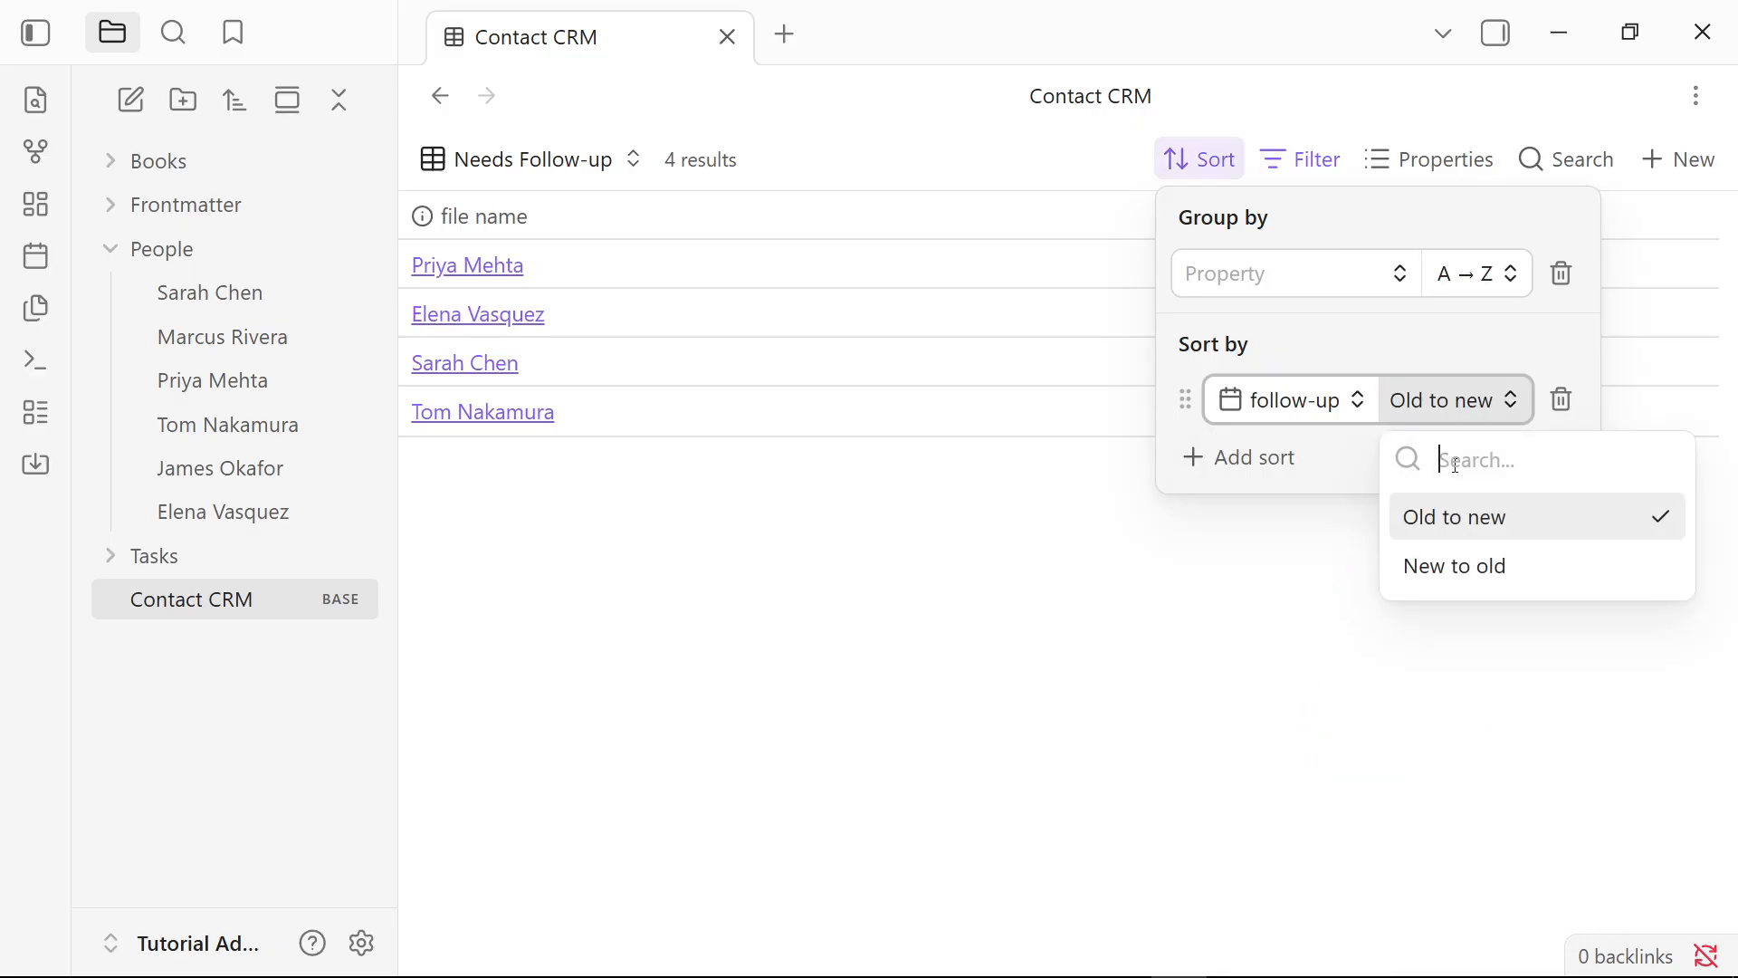
pyautogui.click(1469, 519)
pyautogui.click(865, 512)
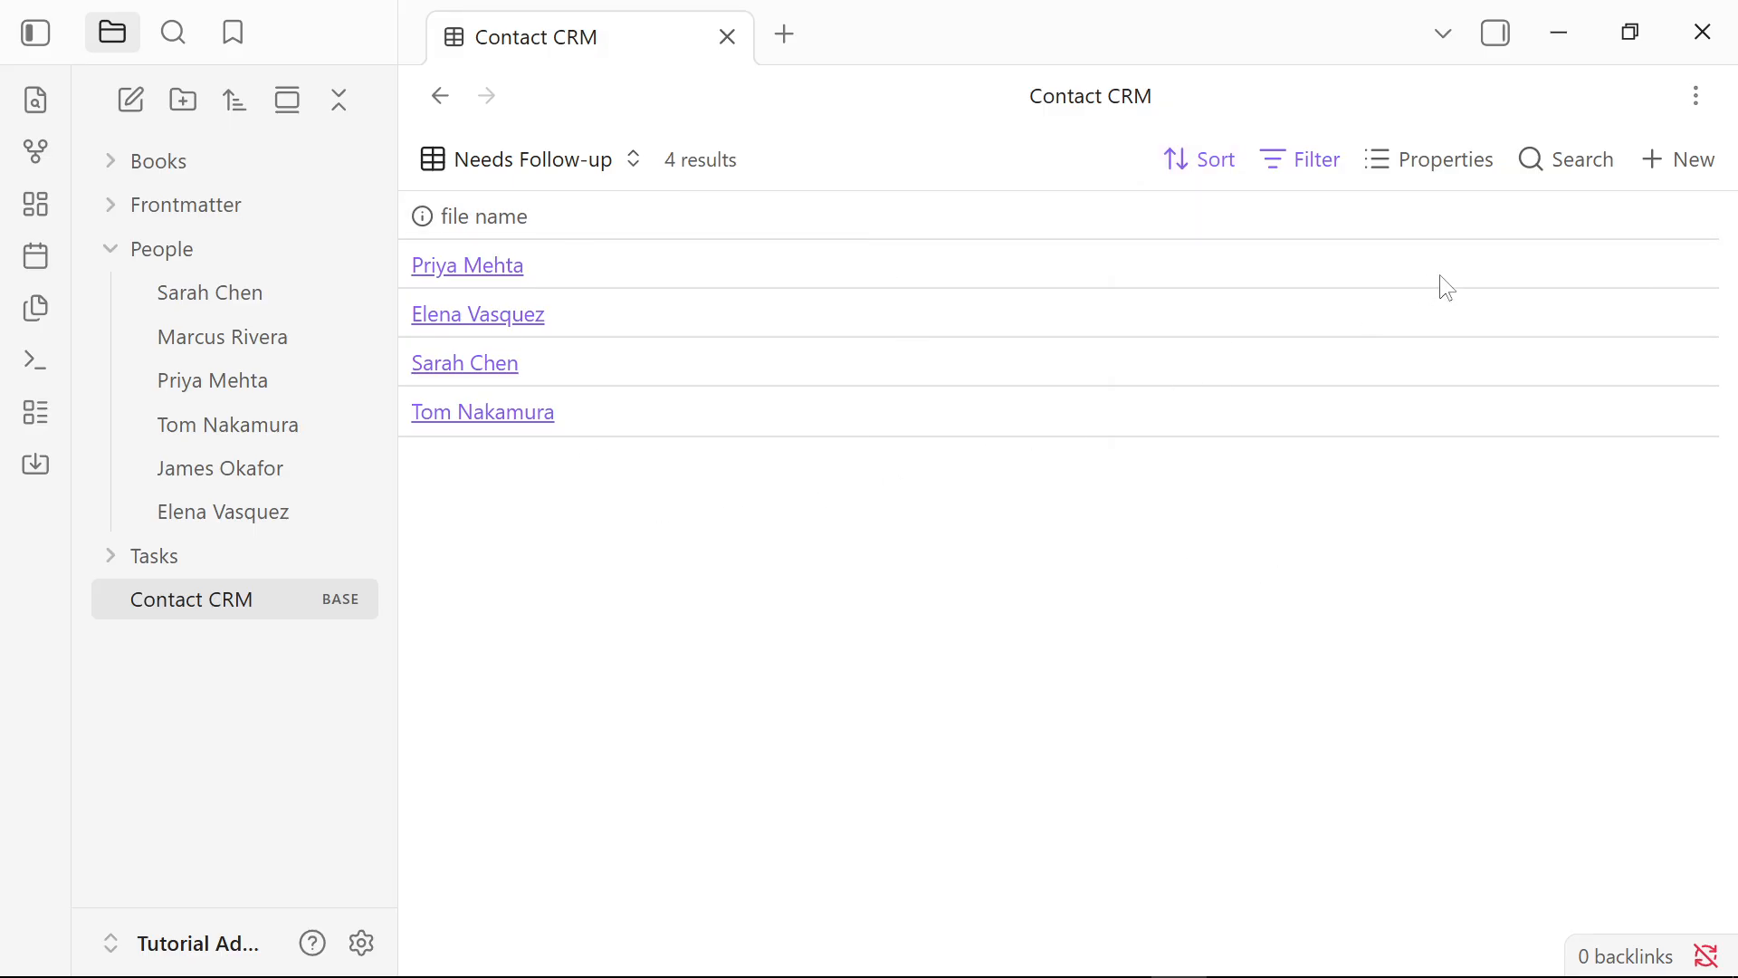
# Create a new note from the base and title it with the contact's full name copied from Notepad
pyautogui.click(1698, 172)
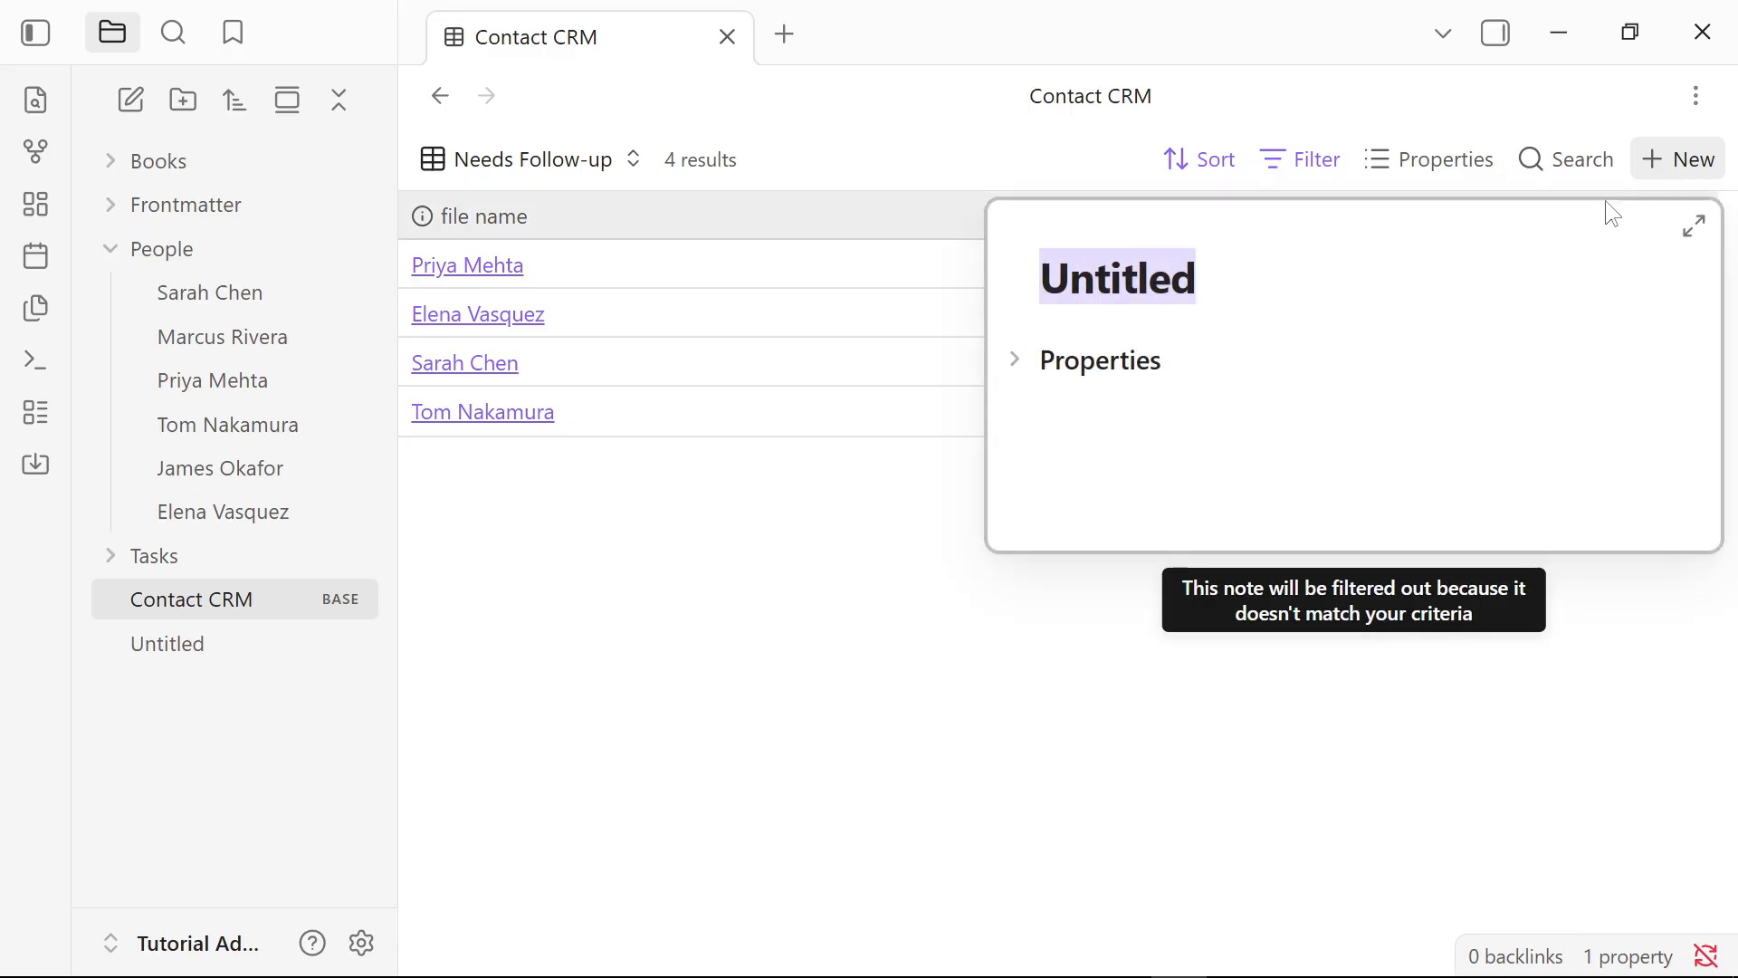
pyautogui.hotkey('alt', 'Tab')
pyautogui.moveTo(514, 829); pyautogui.dragTo(371, 830)
pyautogui.hotkey('ctrl', 'c')
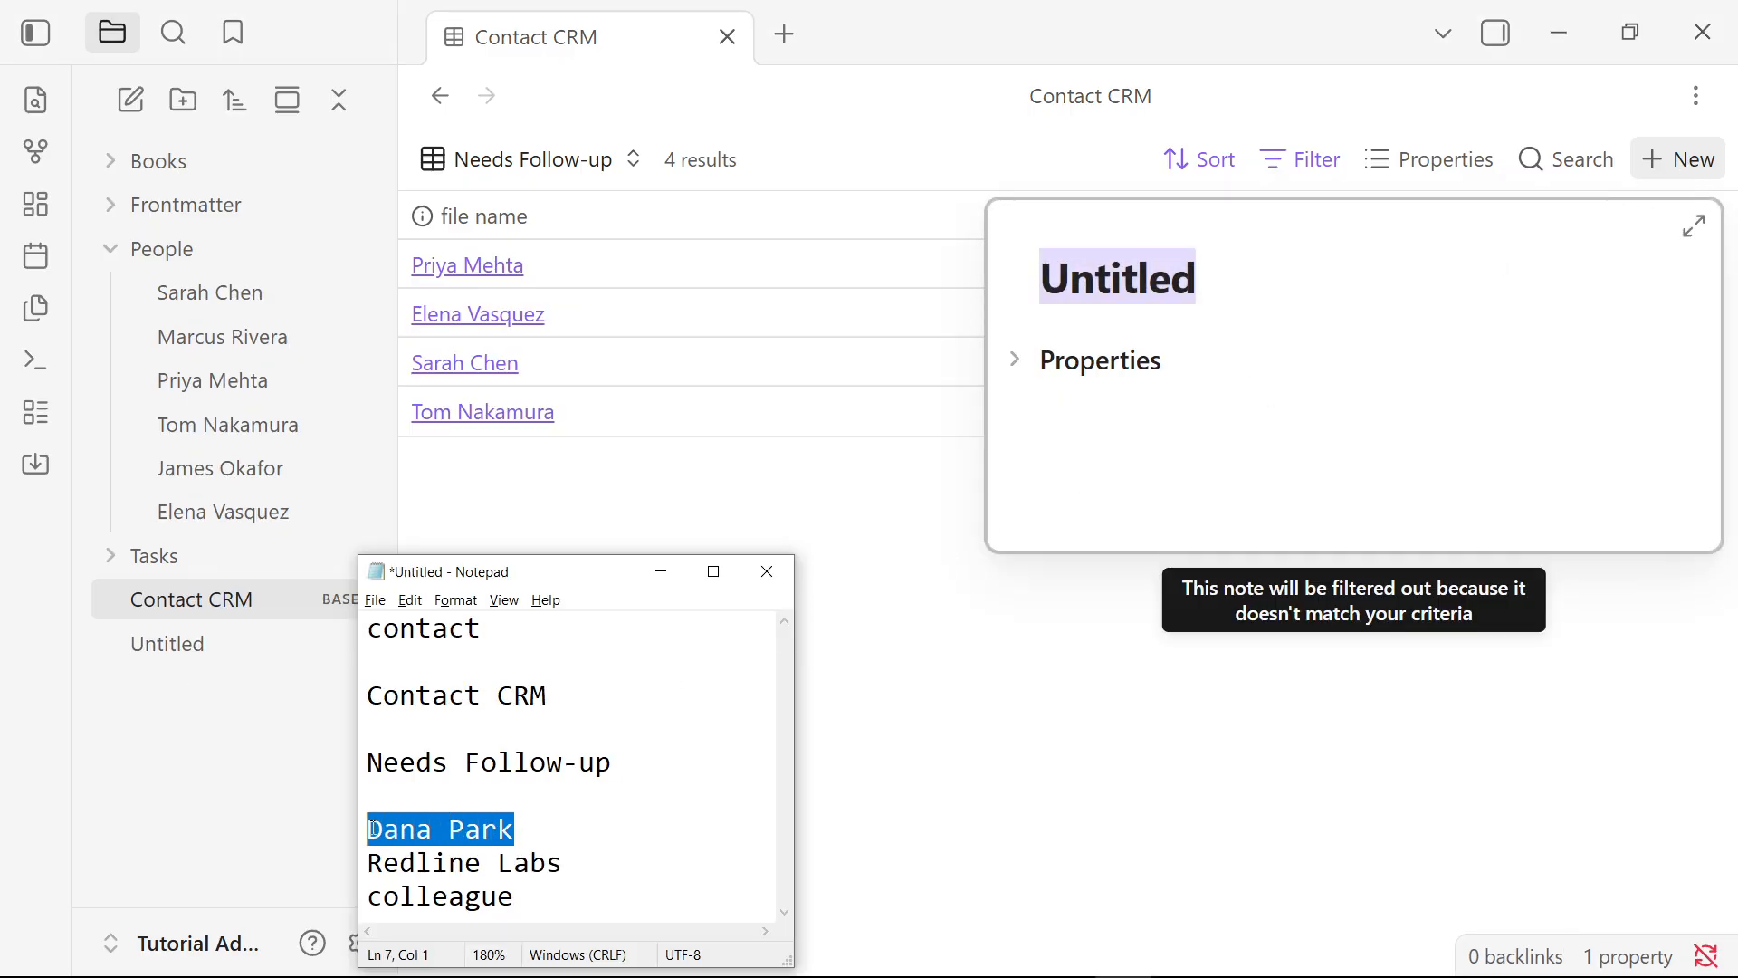
pyautogui.click(1215, 286)
pyautogui.hotkey('ctrl', 'v')
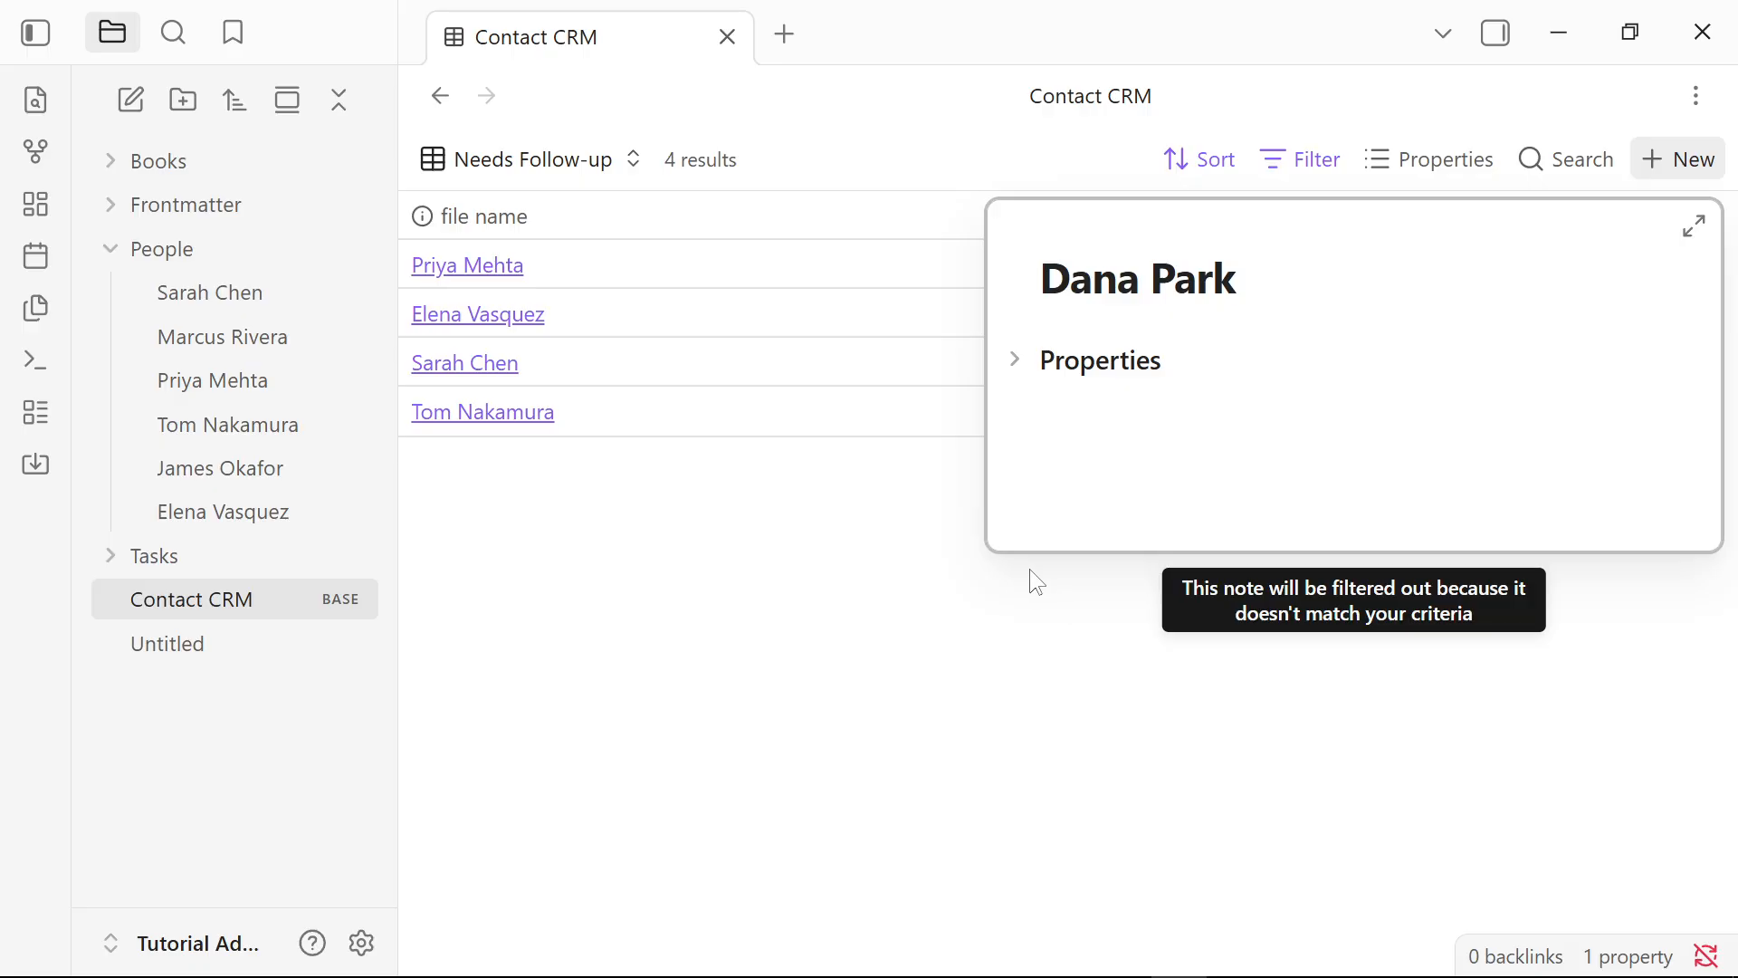
# Expand the new note's properties and add a tags property with the tag contact
pyautogui.click(1070, 374)
pyautogui.click(1121, 473)
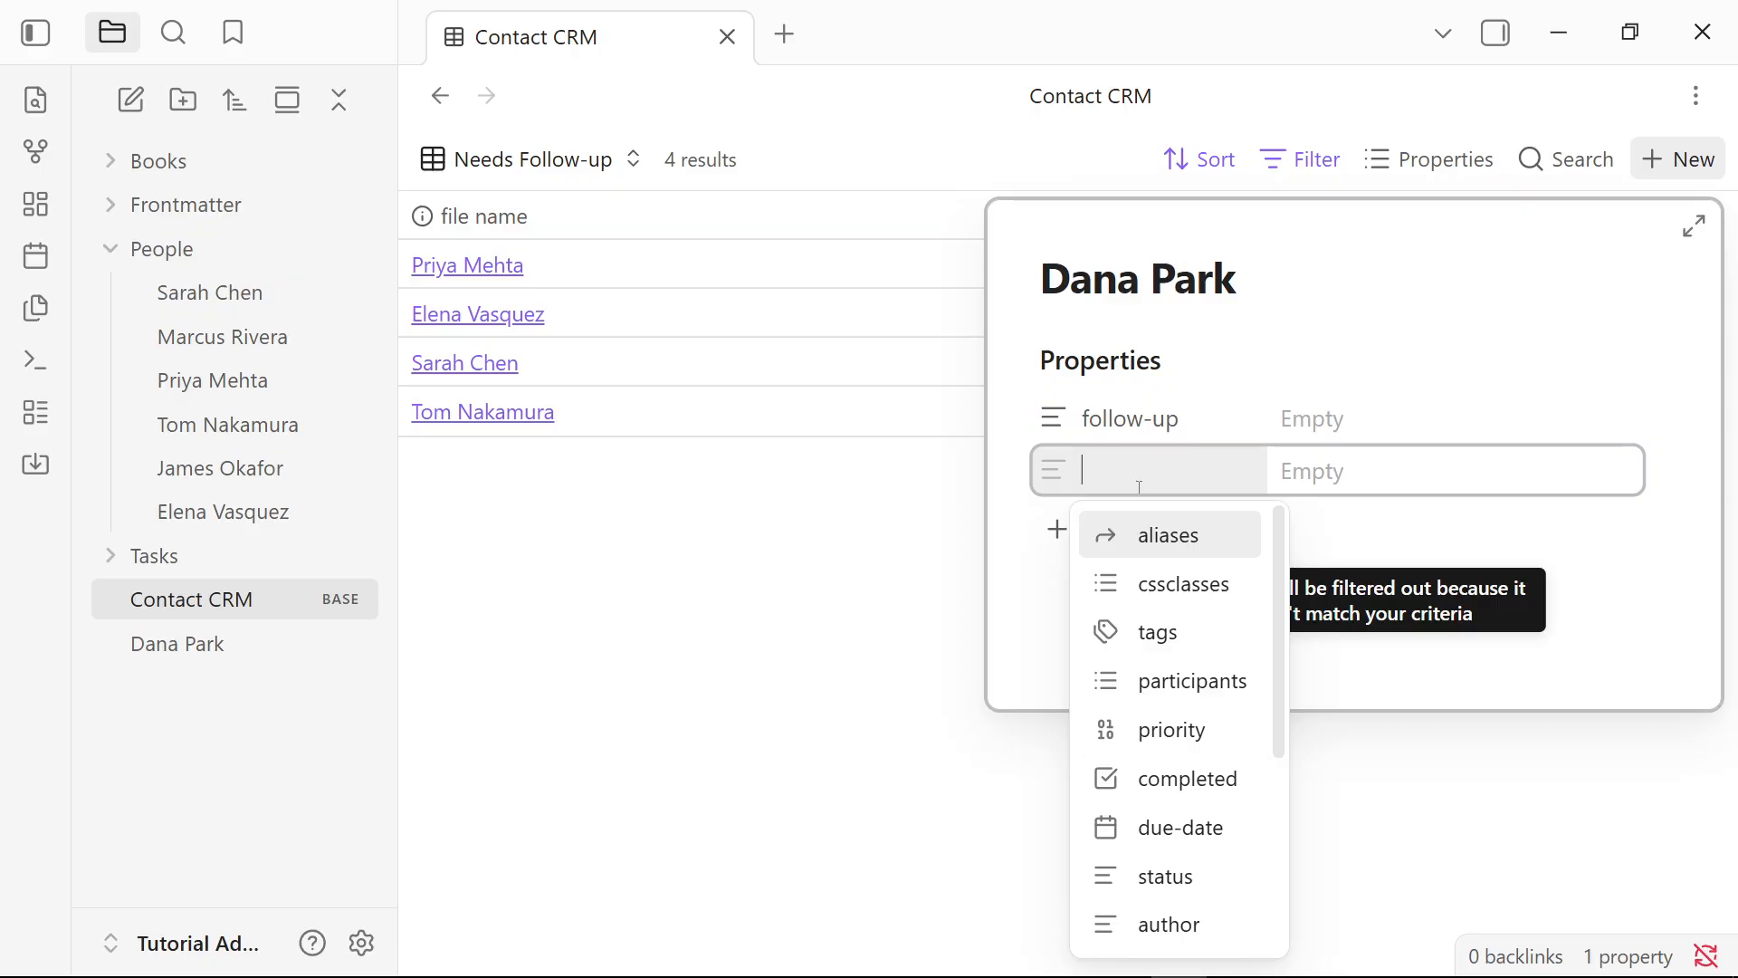
pyautogui.write('ta')
pyautogui.press('Return')
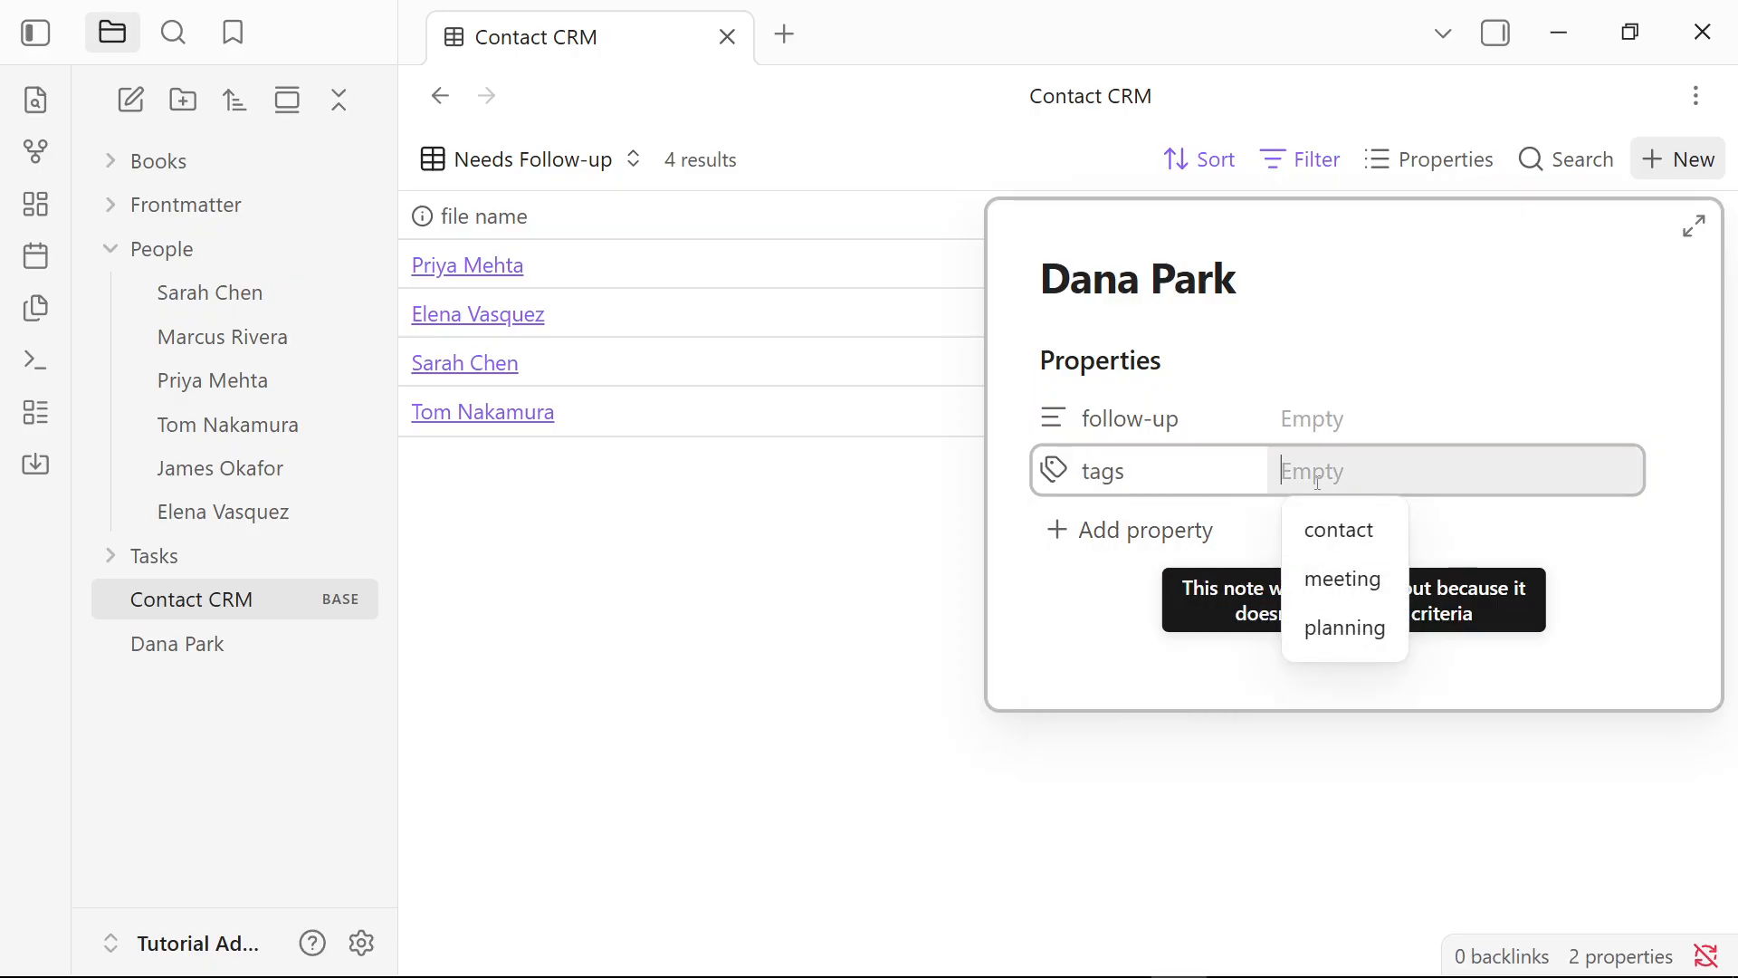
pyautogui.click(1333, 525)
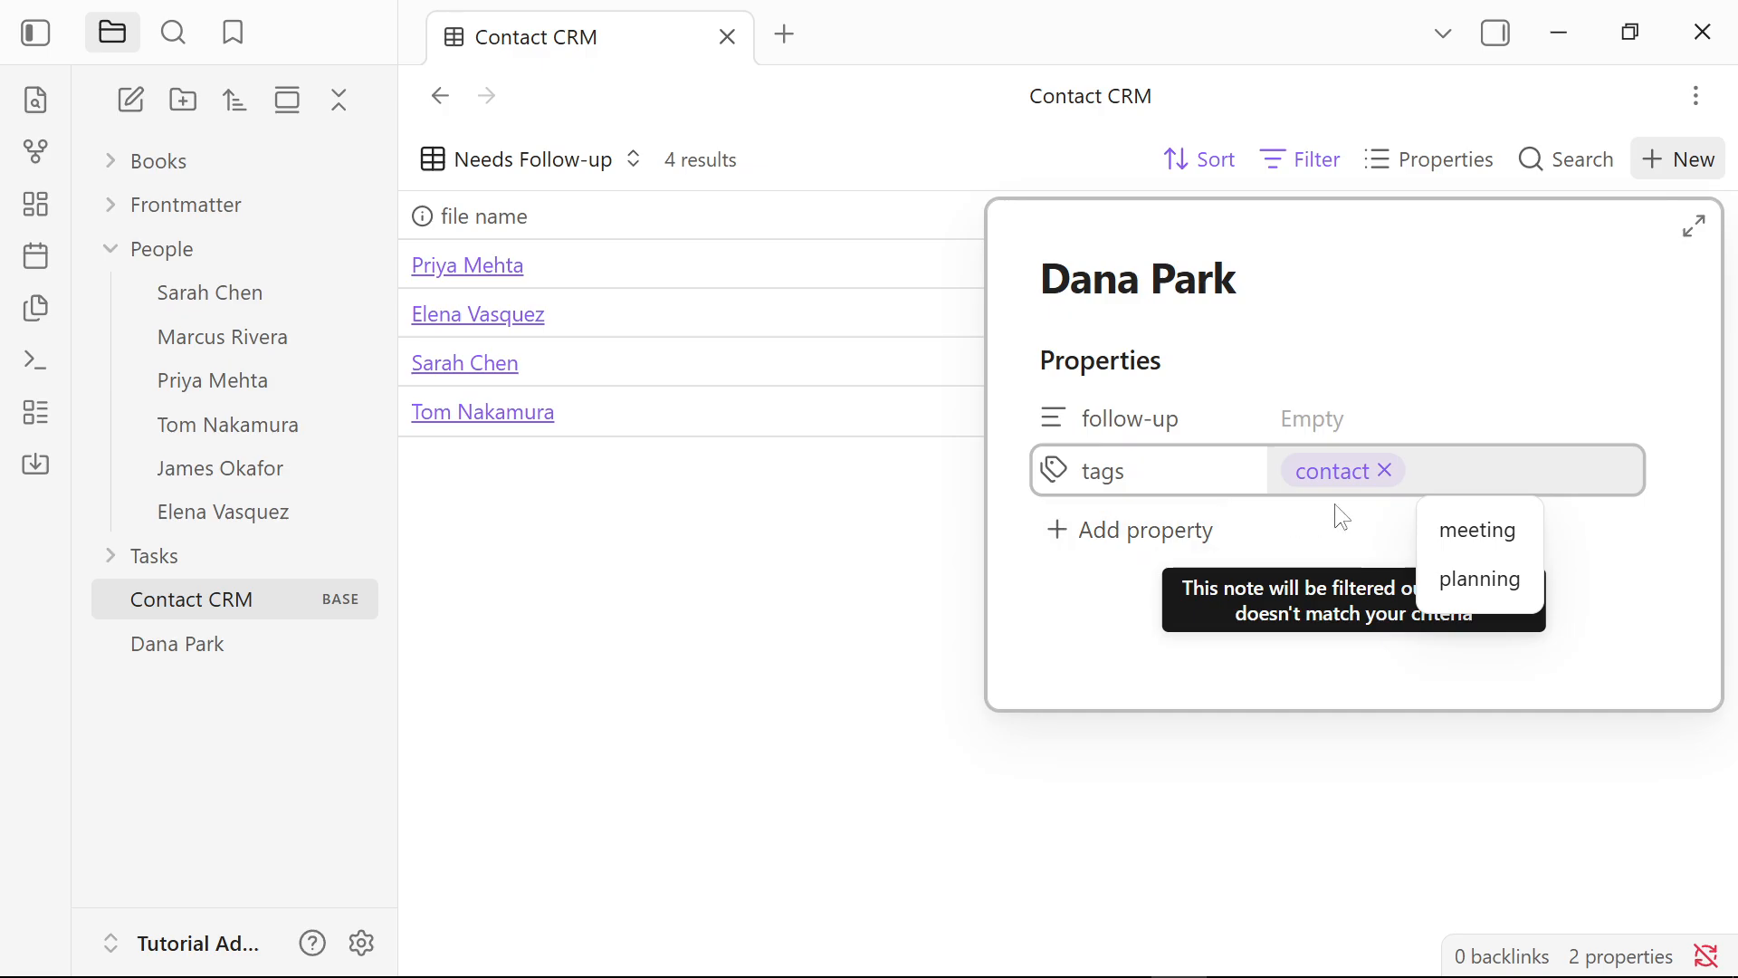
# Add a company property to the new note and set it to Redline Labs, copied from Notepad
pyautogui.click(1147, 535)
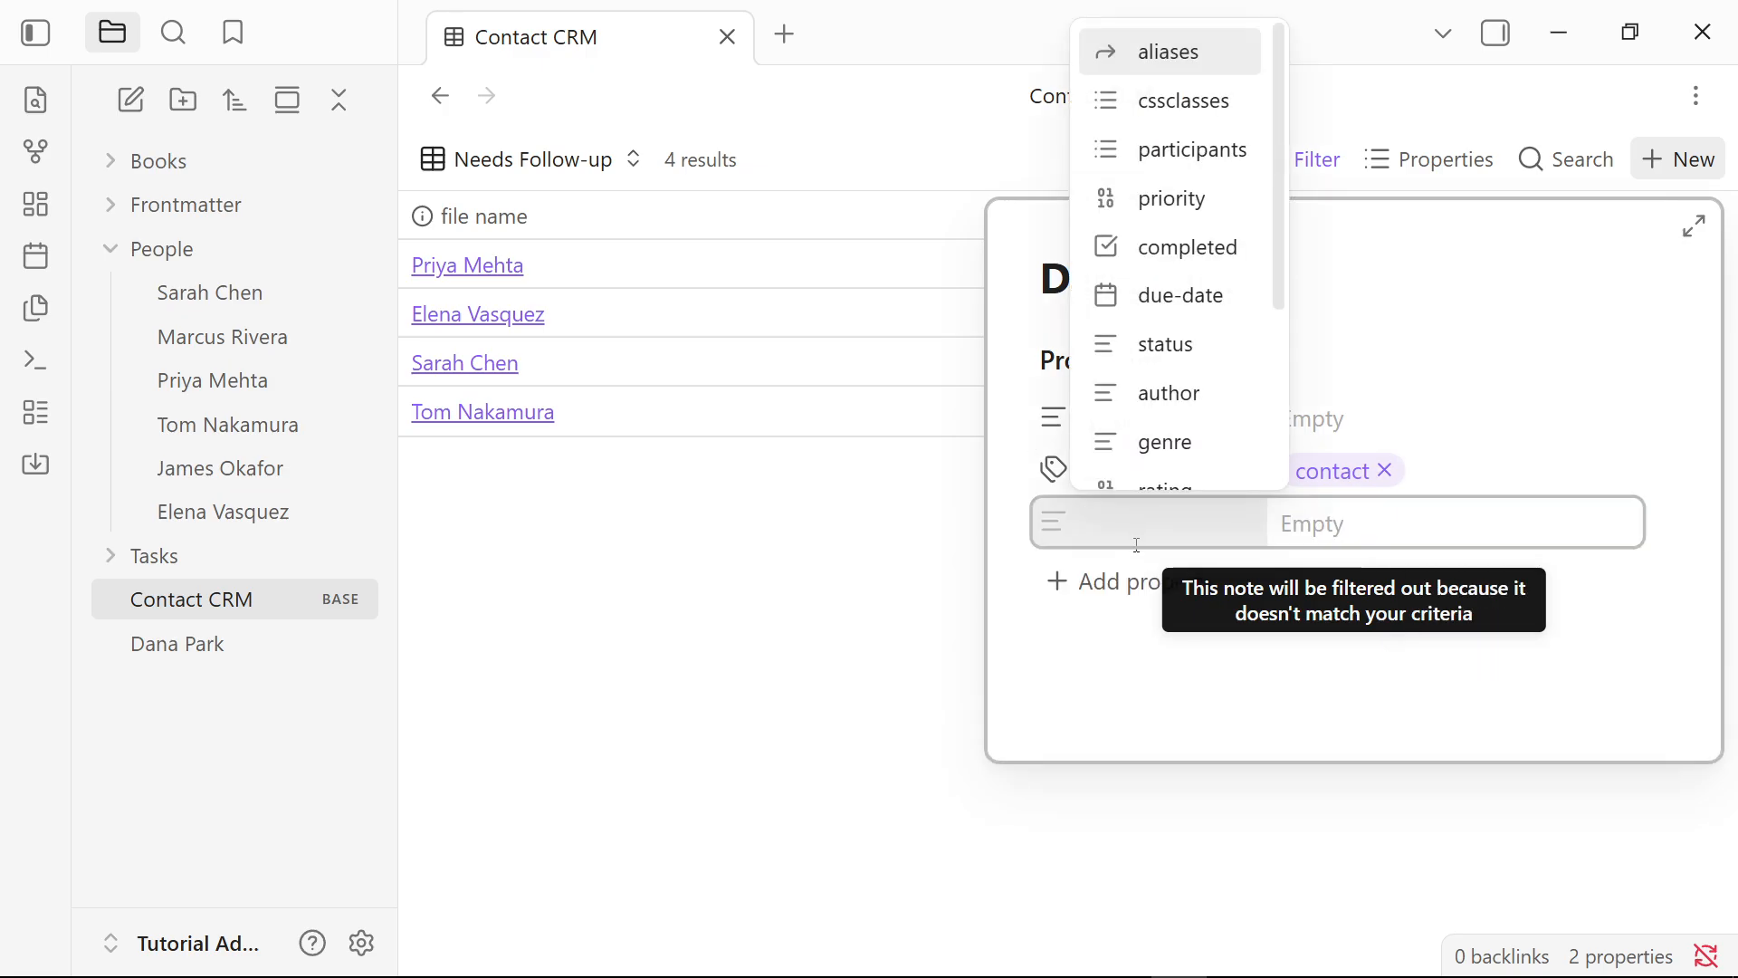
pyautogui.write('com')
pyautogui.click(1198, 600)
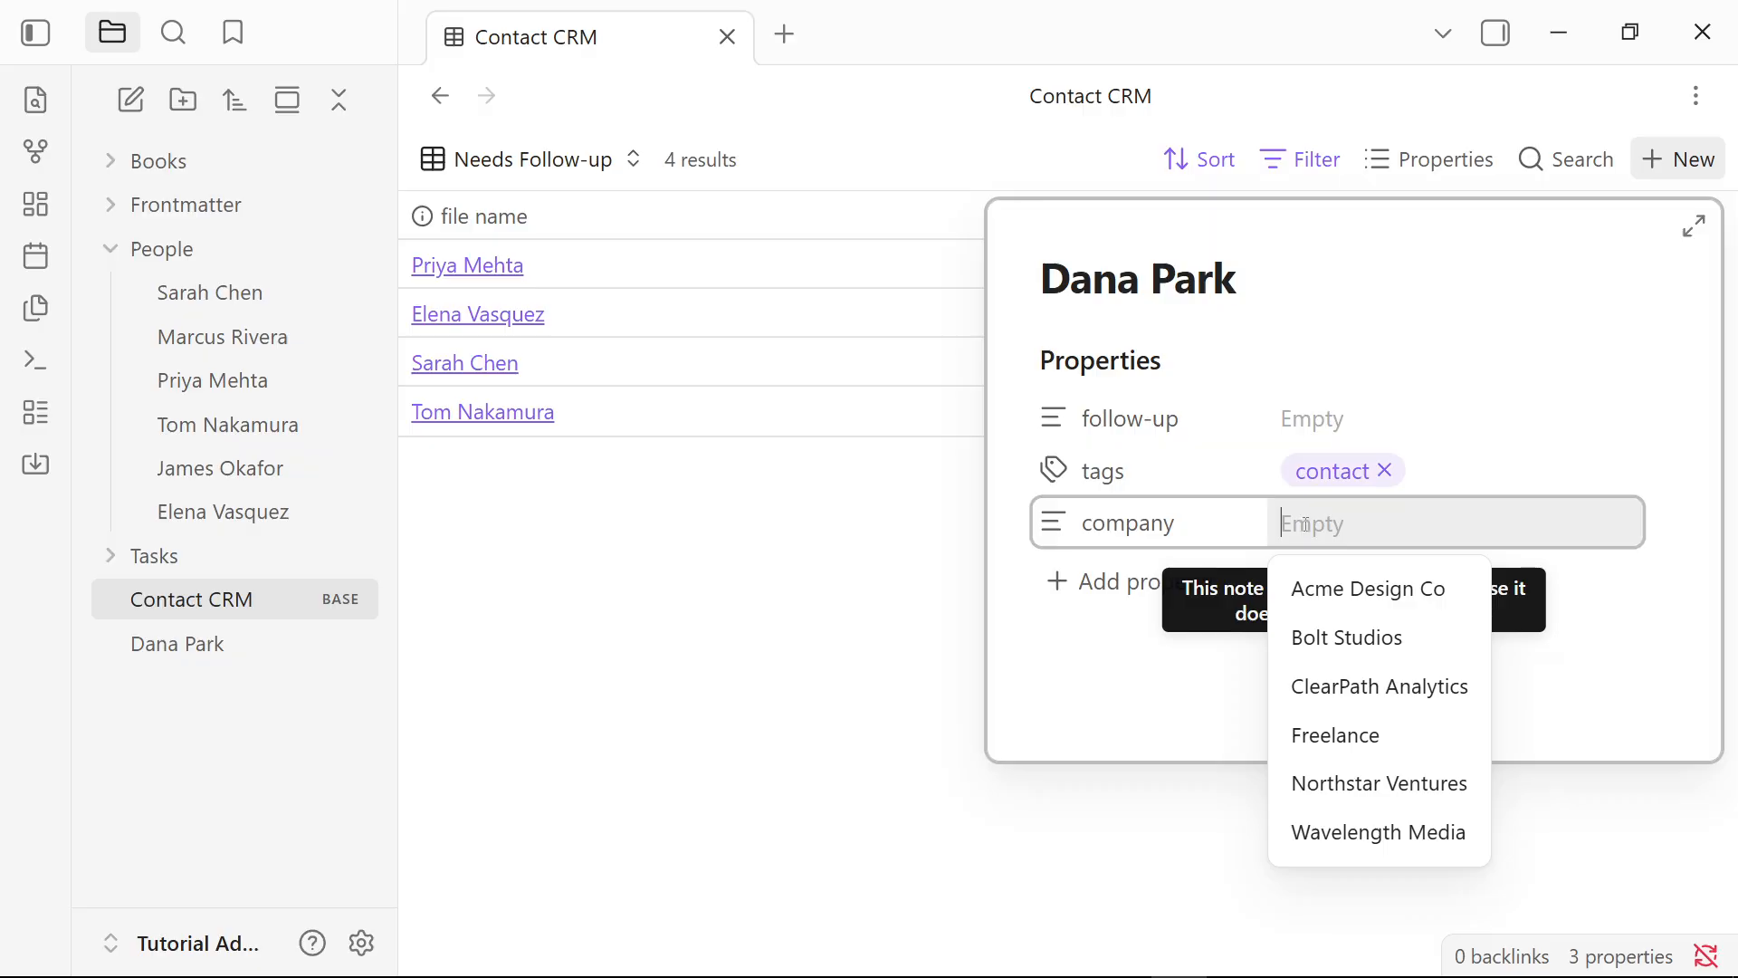
pyautogui.write('re')
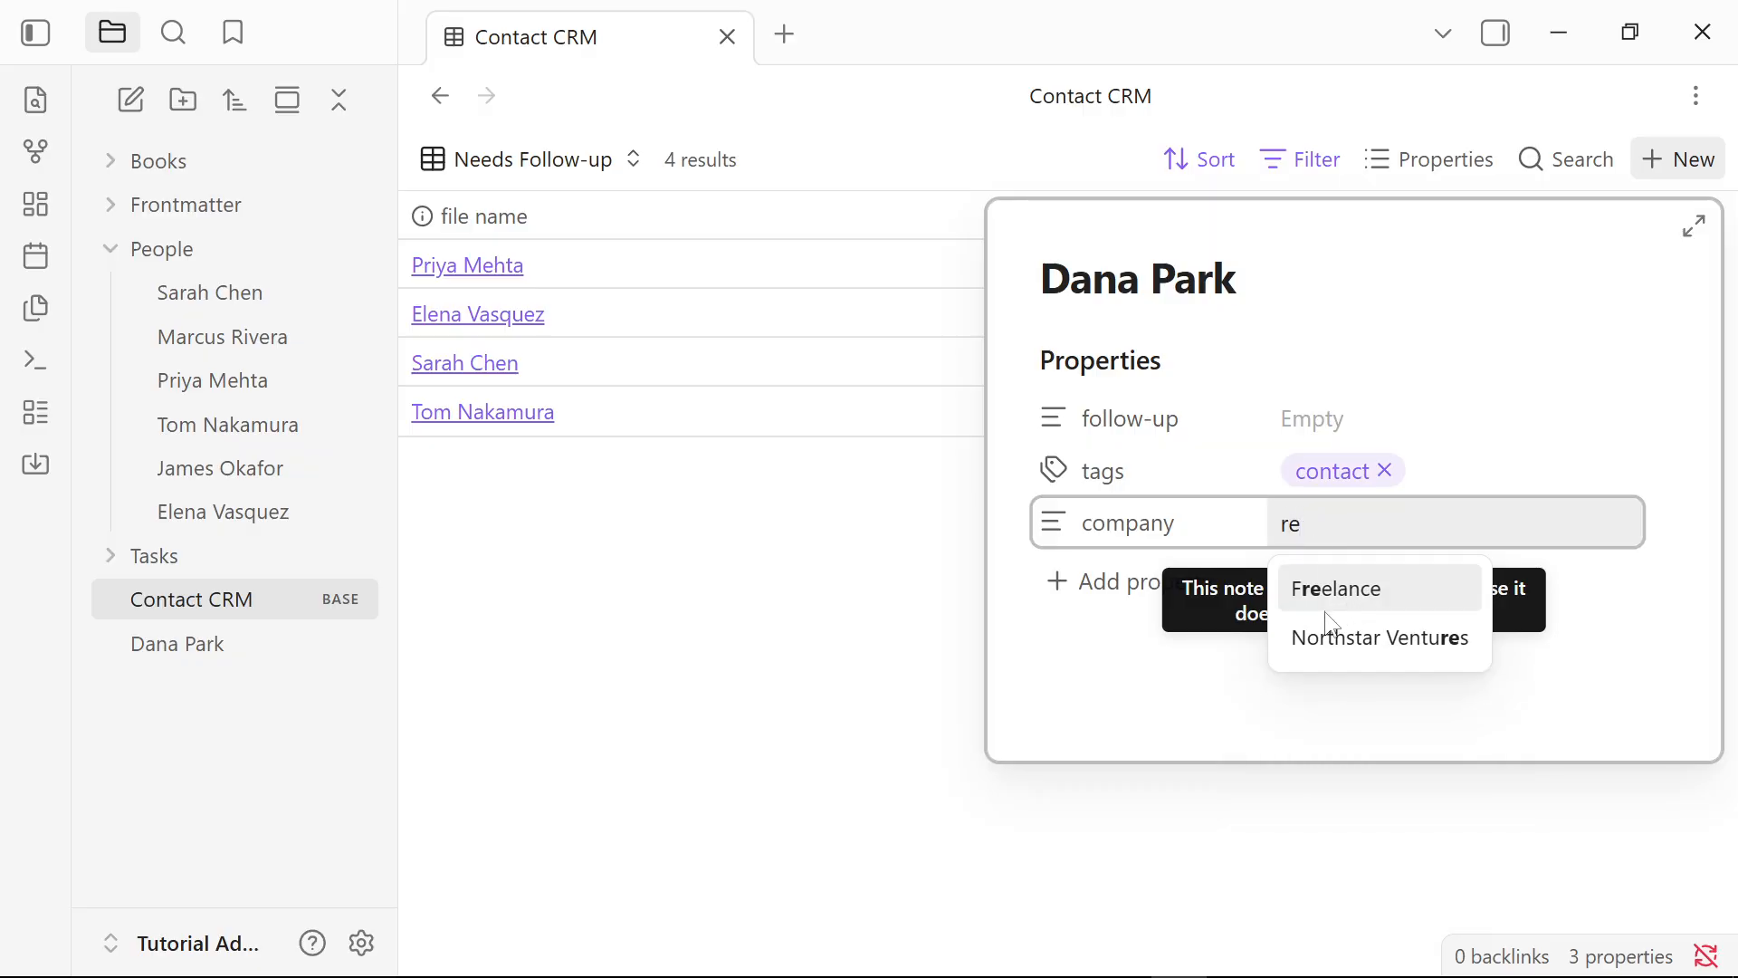
pyautogui.hotkey('alt', 'Tab')
pyautogui.moveTo(565, 852); pyautogui.dragTo(362, 867)
pyautogui.hotkey('ctrl', 'c')
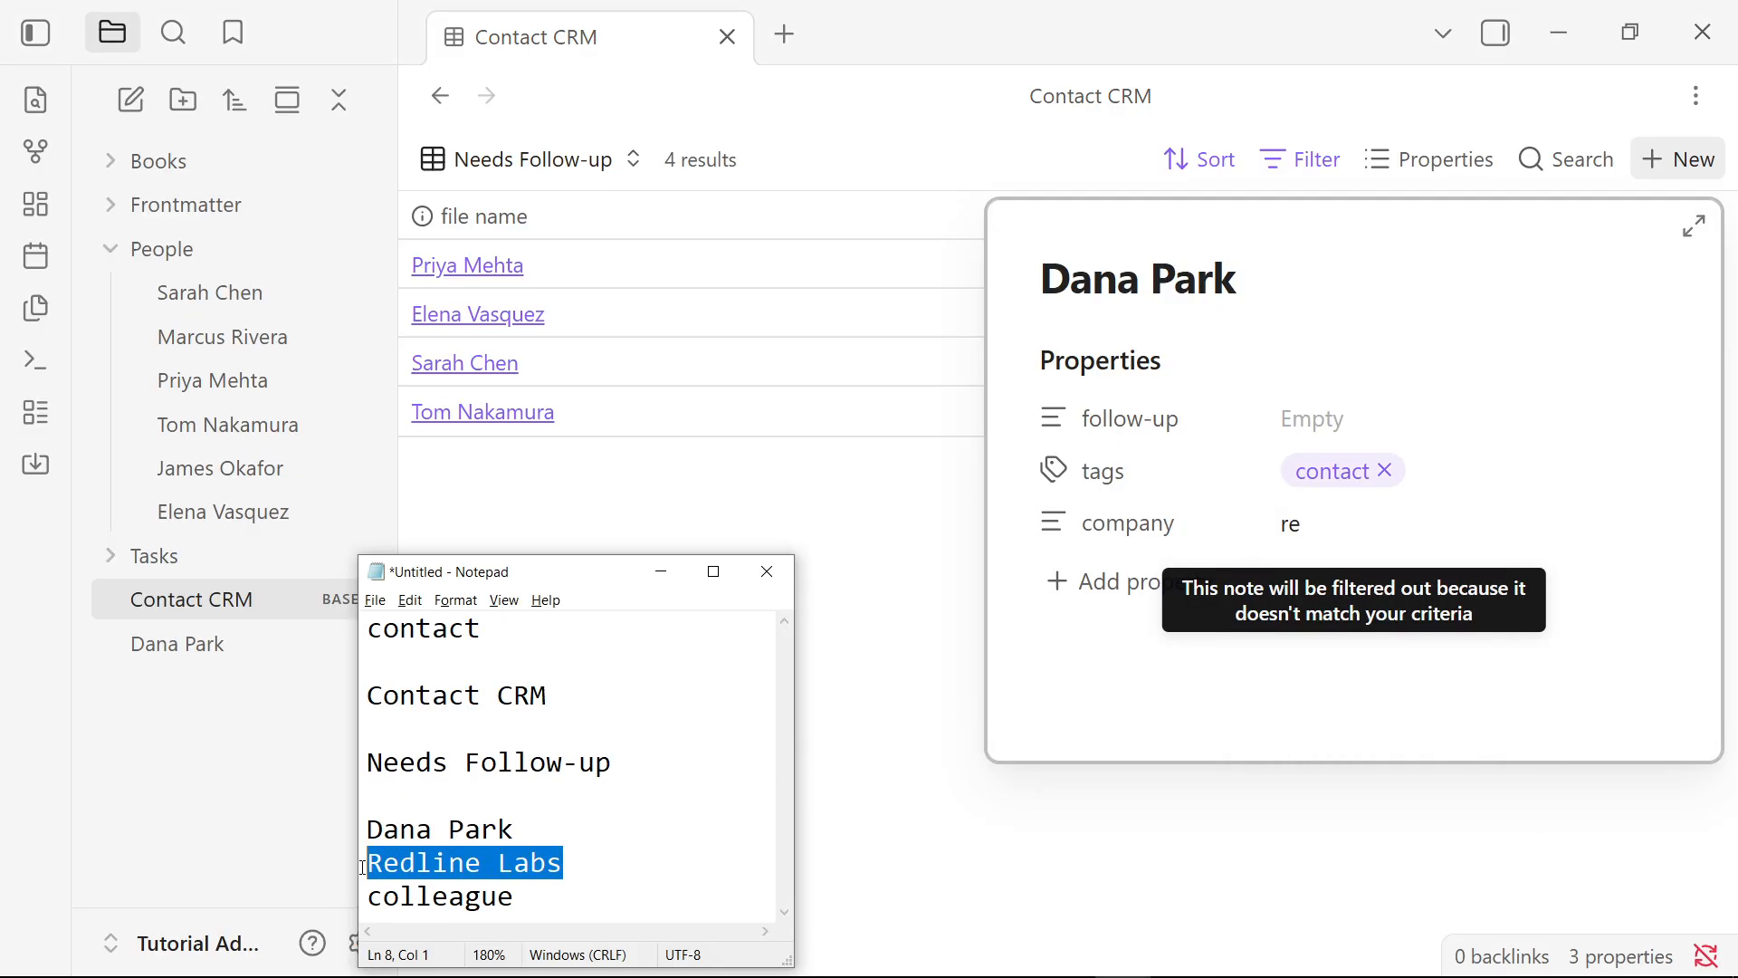
pyautogui.click(1342, 525)
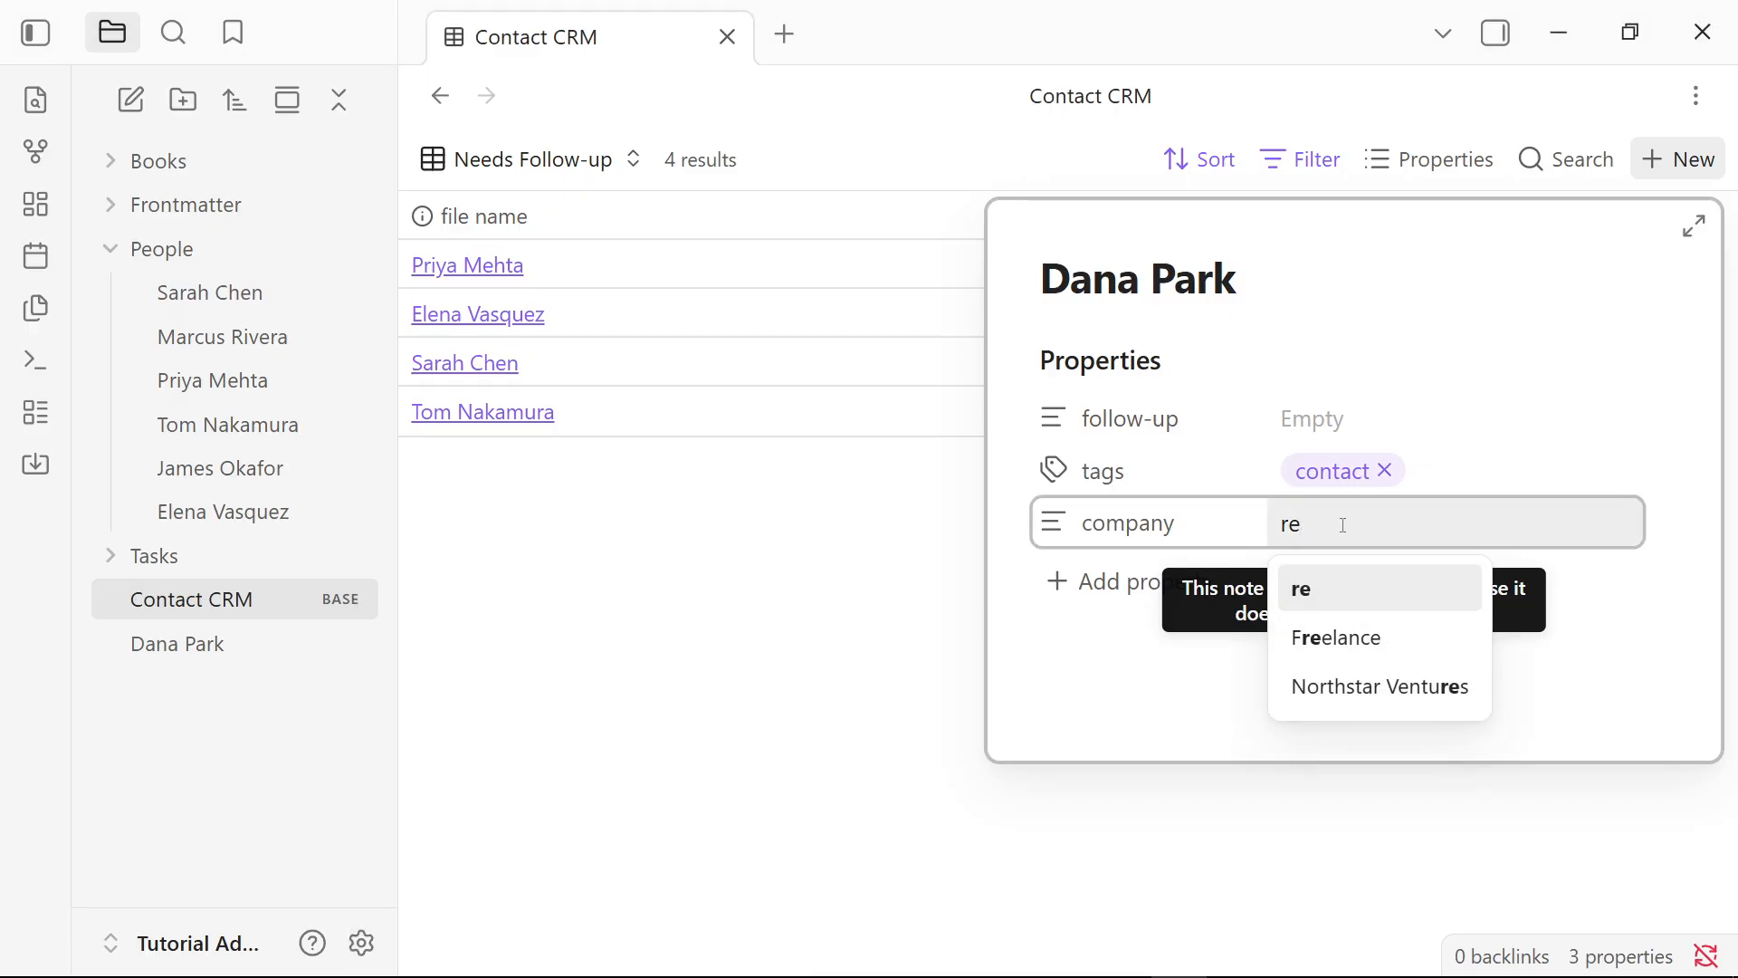
pyautogui.hotkey('ctrl', 'a')
pyautogui.hotkey('ctrl', 'v')
# Add a last-contact property without a date to the new contact note and open that note in full
pyautogui.click(1101, 583)
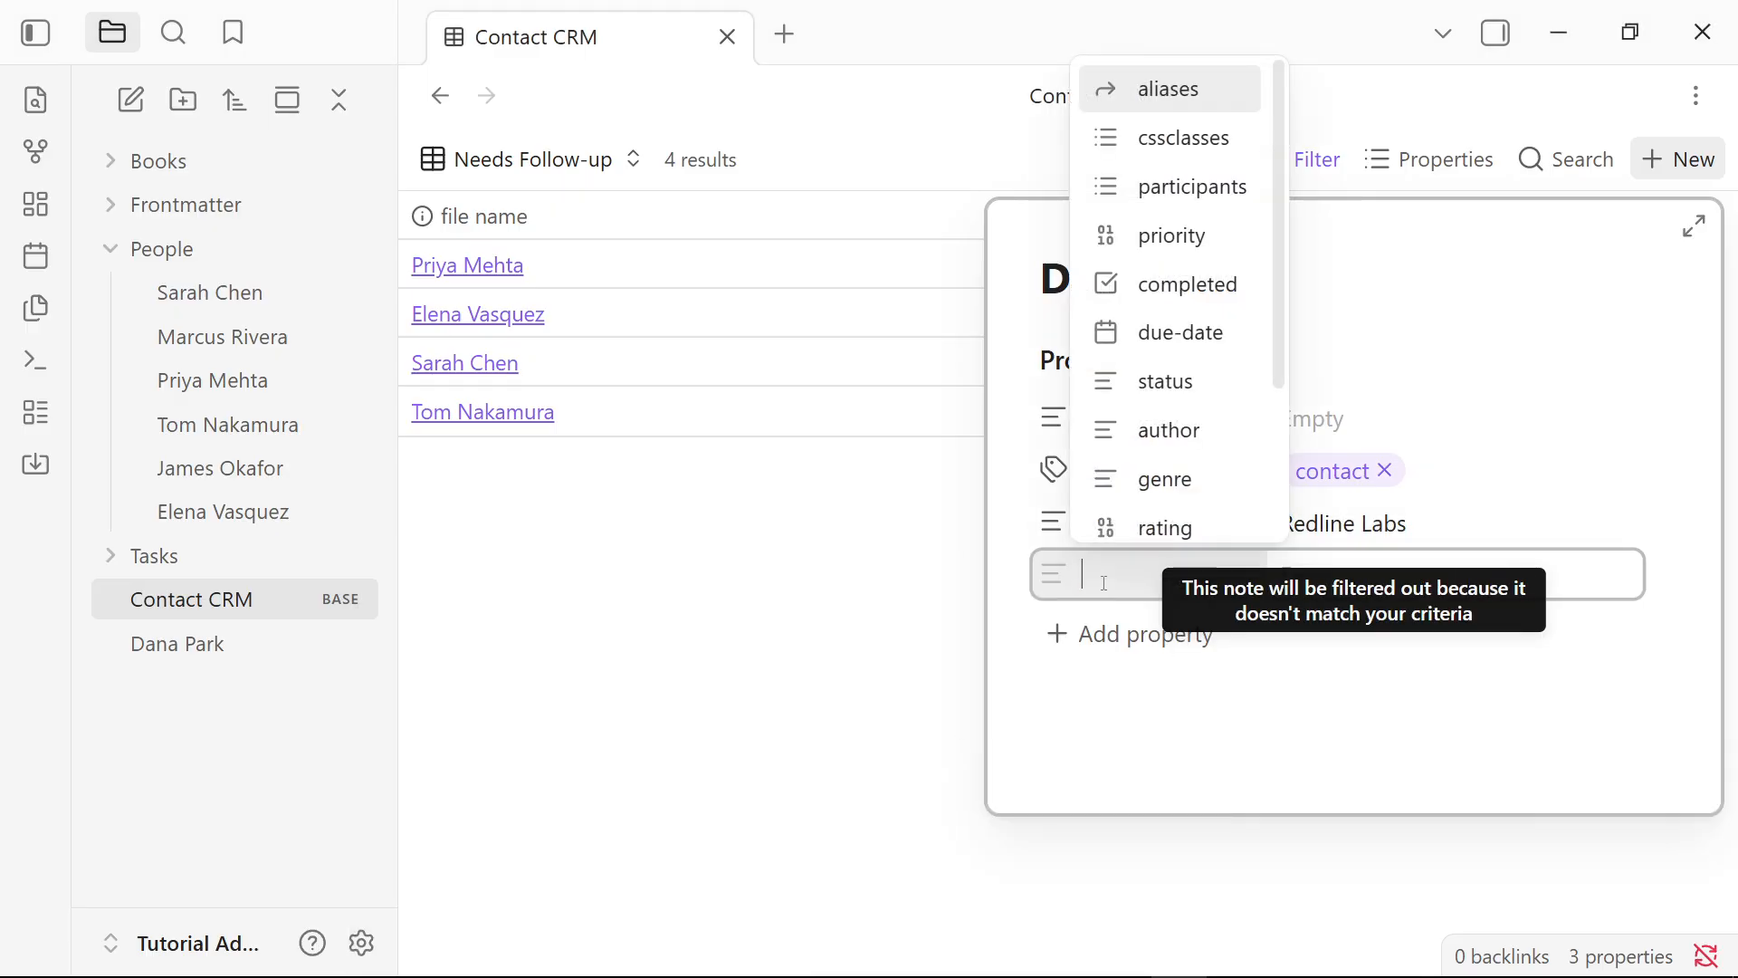
pyautogui.hotkey('alt', 'Tab')
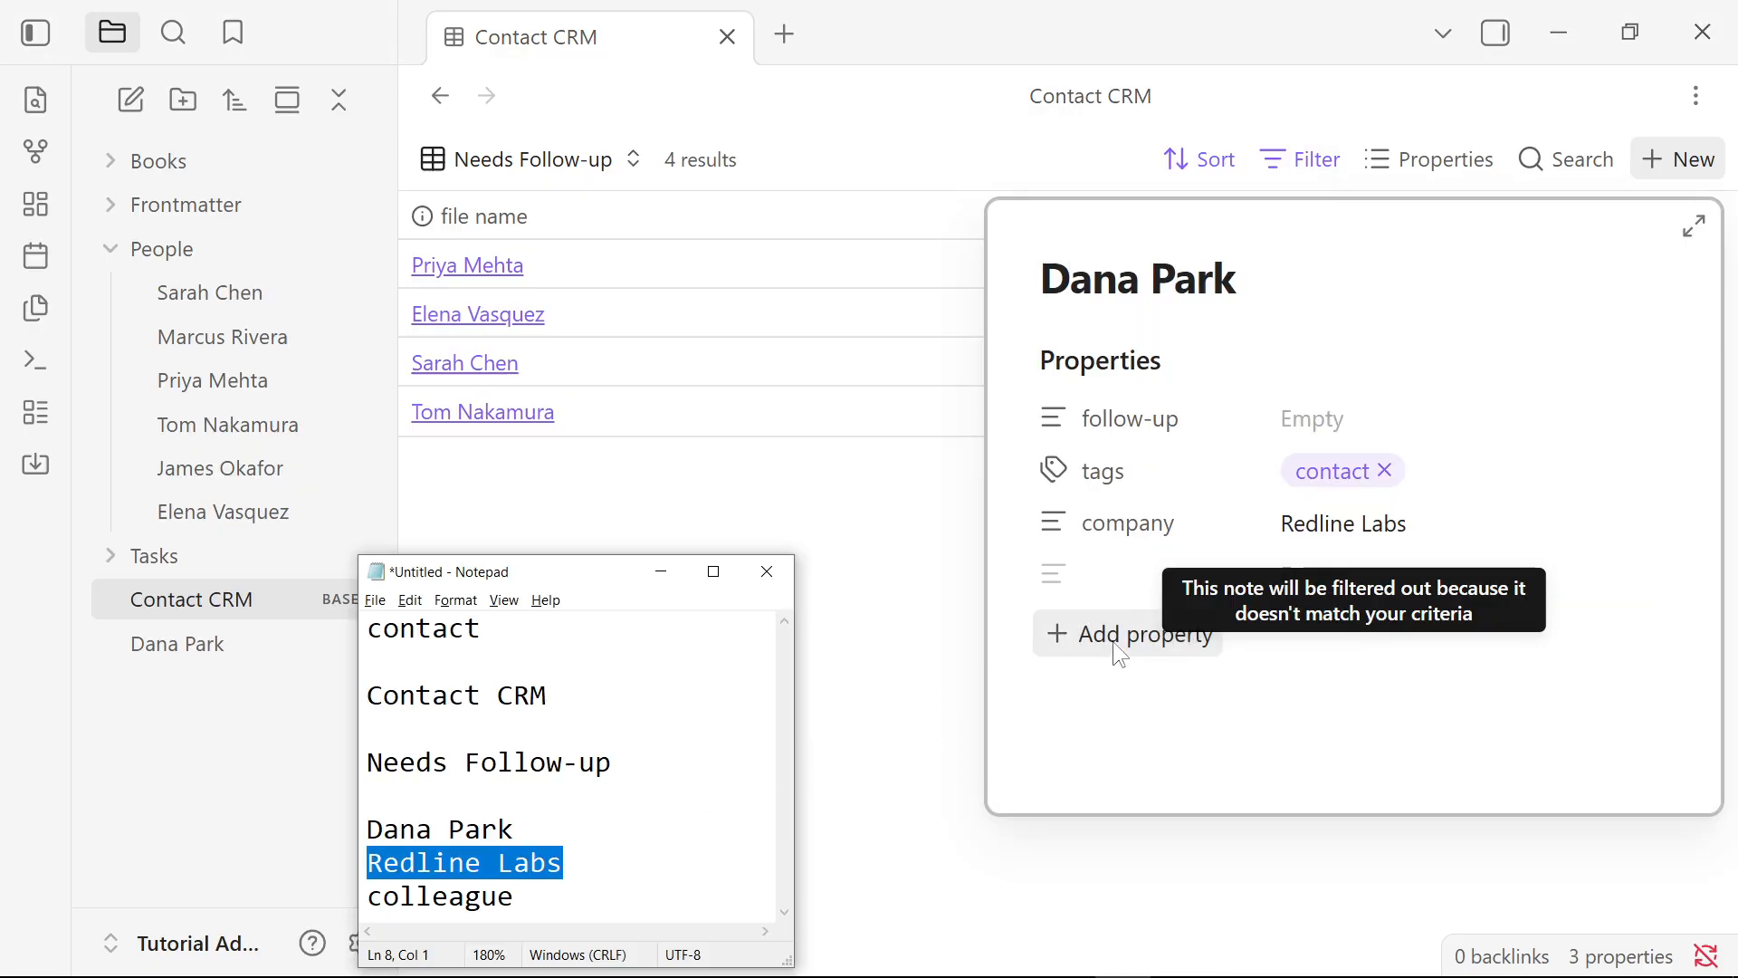
pyautogui.click(1110, 580)
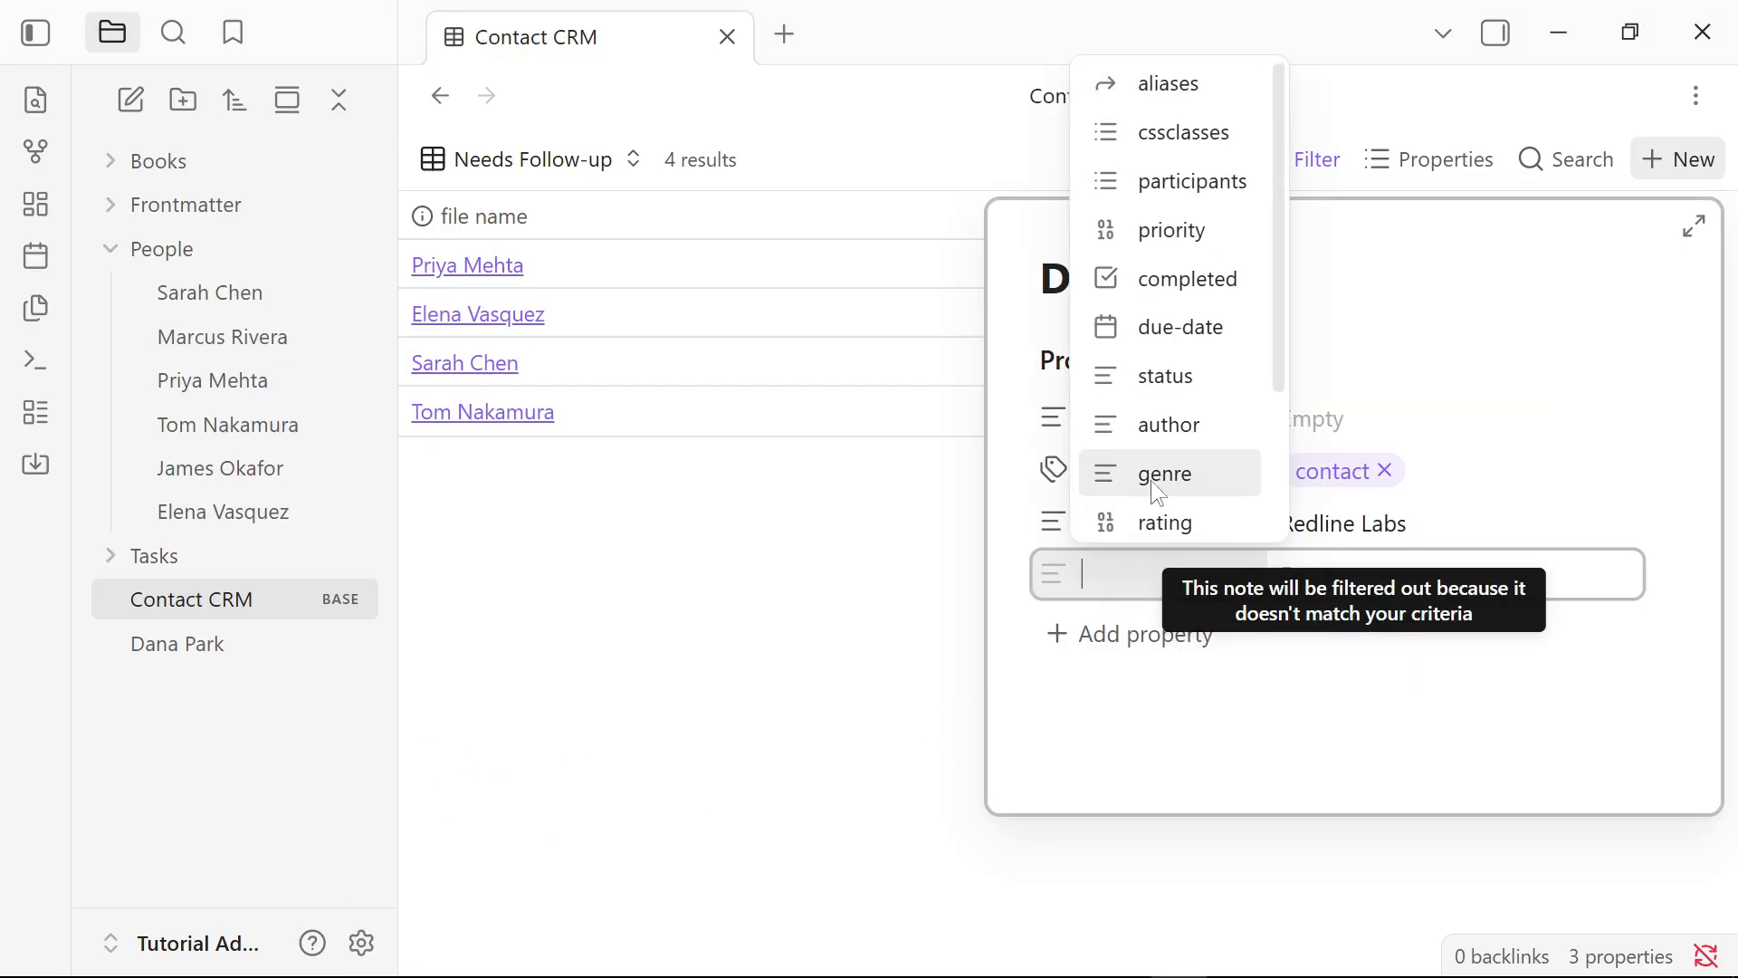
pyautogui.scroll(-3, 1155, 493)
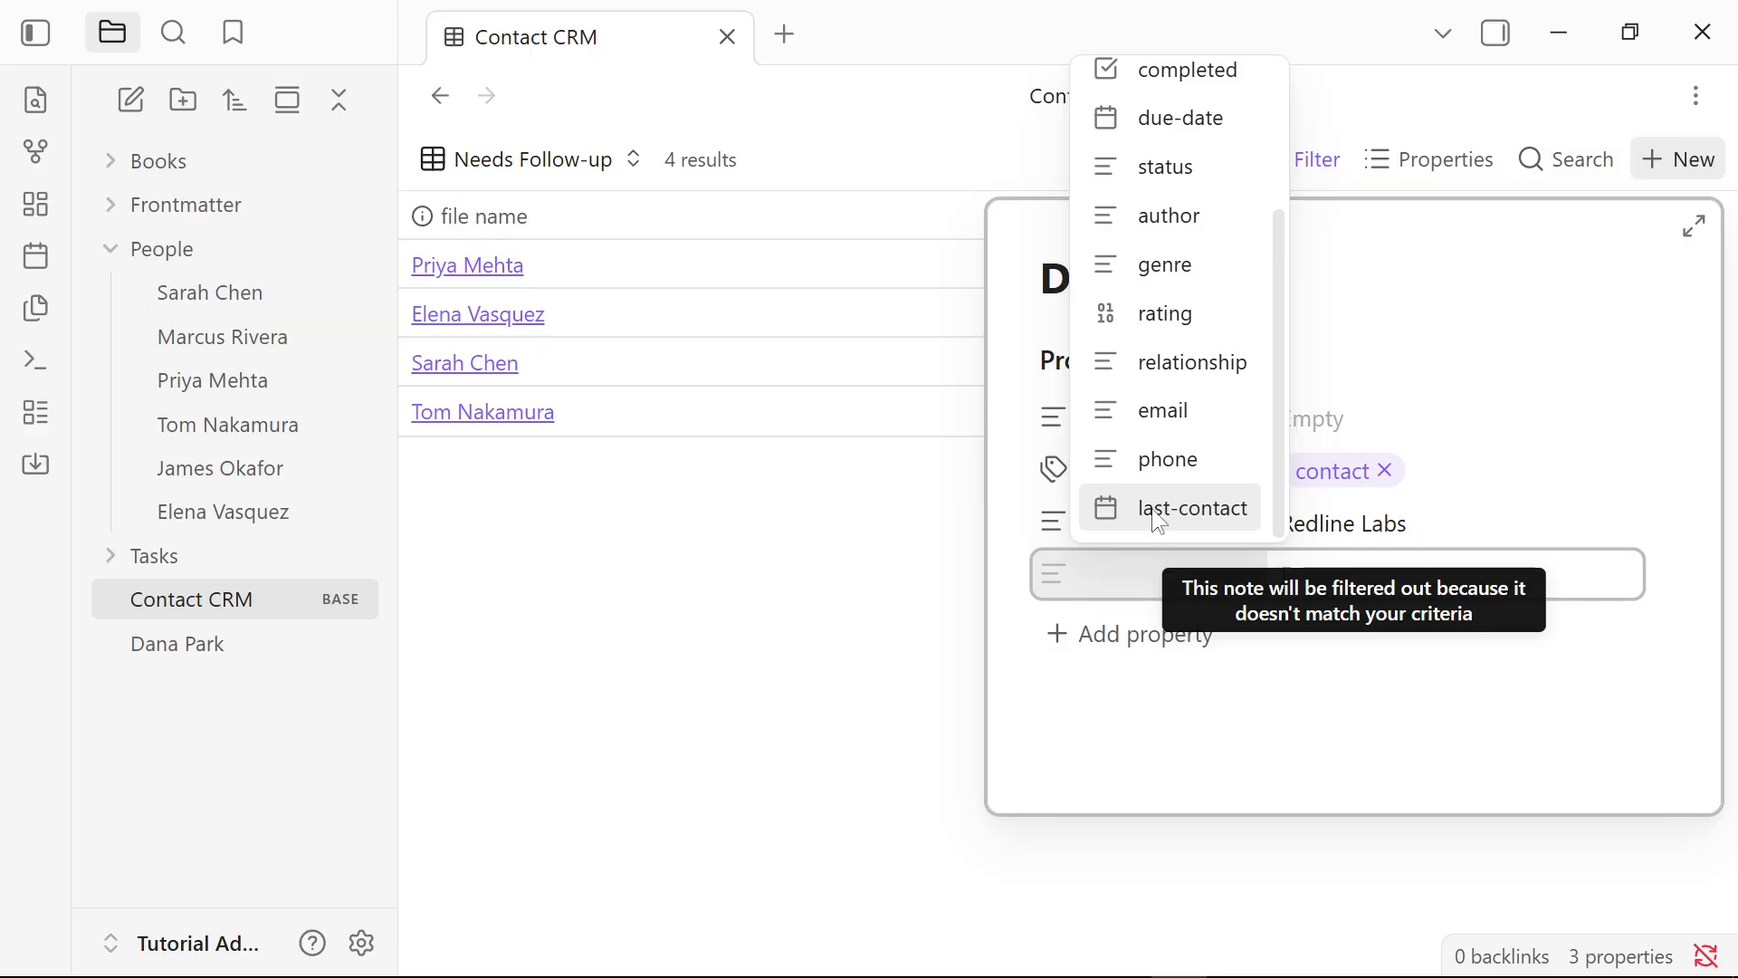
pyautogui.click(1159, 516)
pyautogui.click(1371, 655)
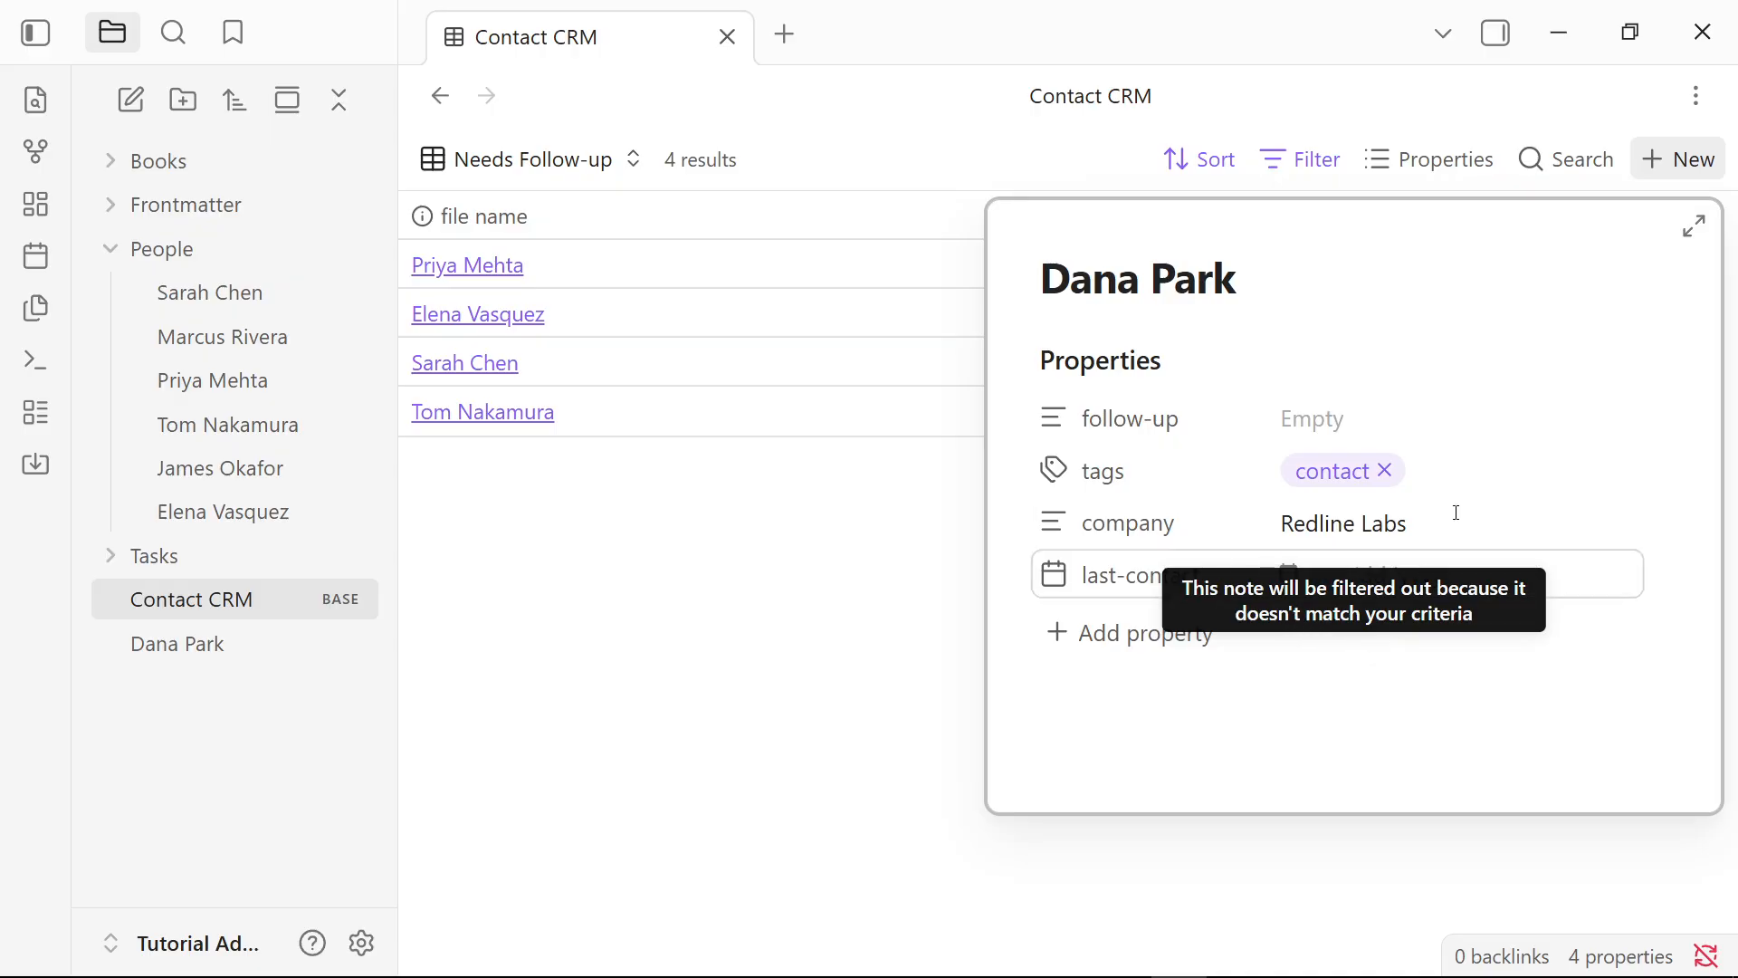
pyautogui.click(201, 644)
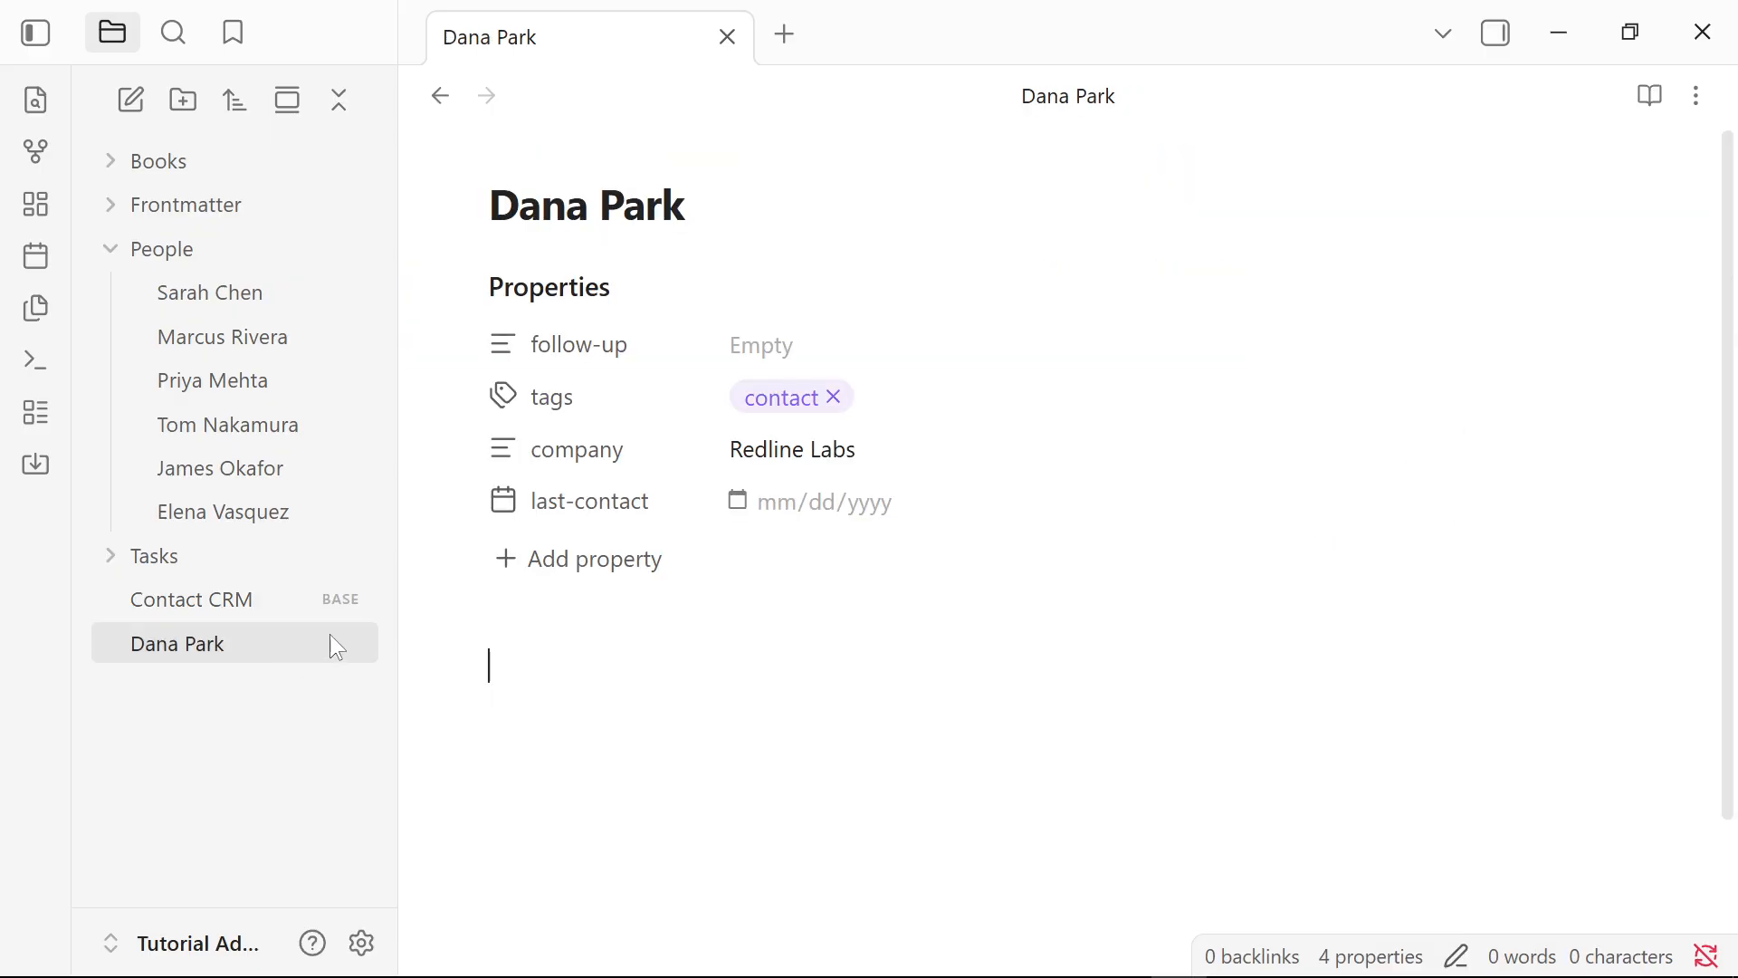
# Set the new contact note's last-contact date to 04/12/2026 and open the Contact CRM base to check its row
pyautogui.click(746, 494)
pyautogui.click(803, 259)
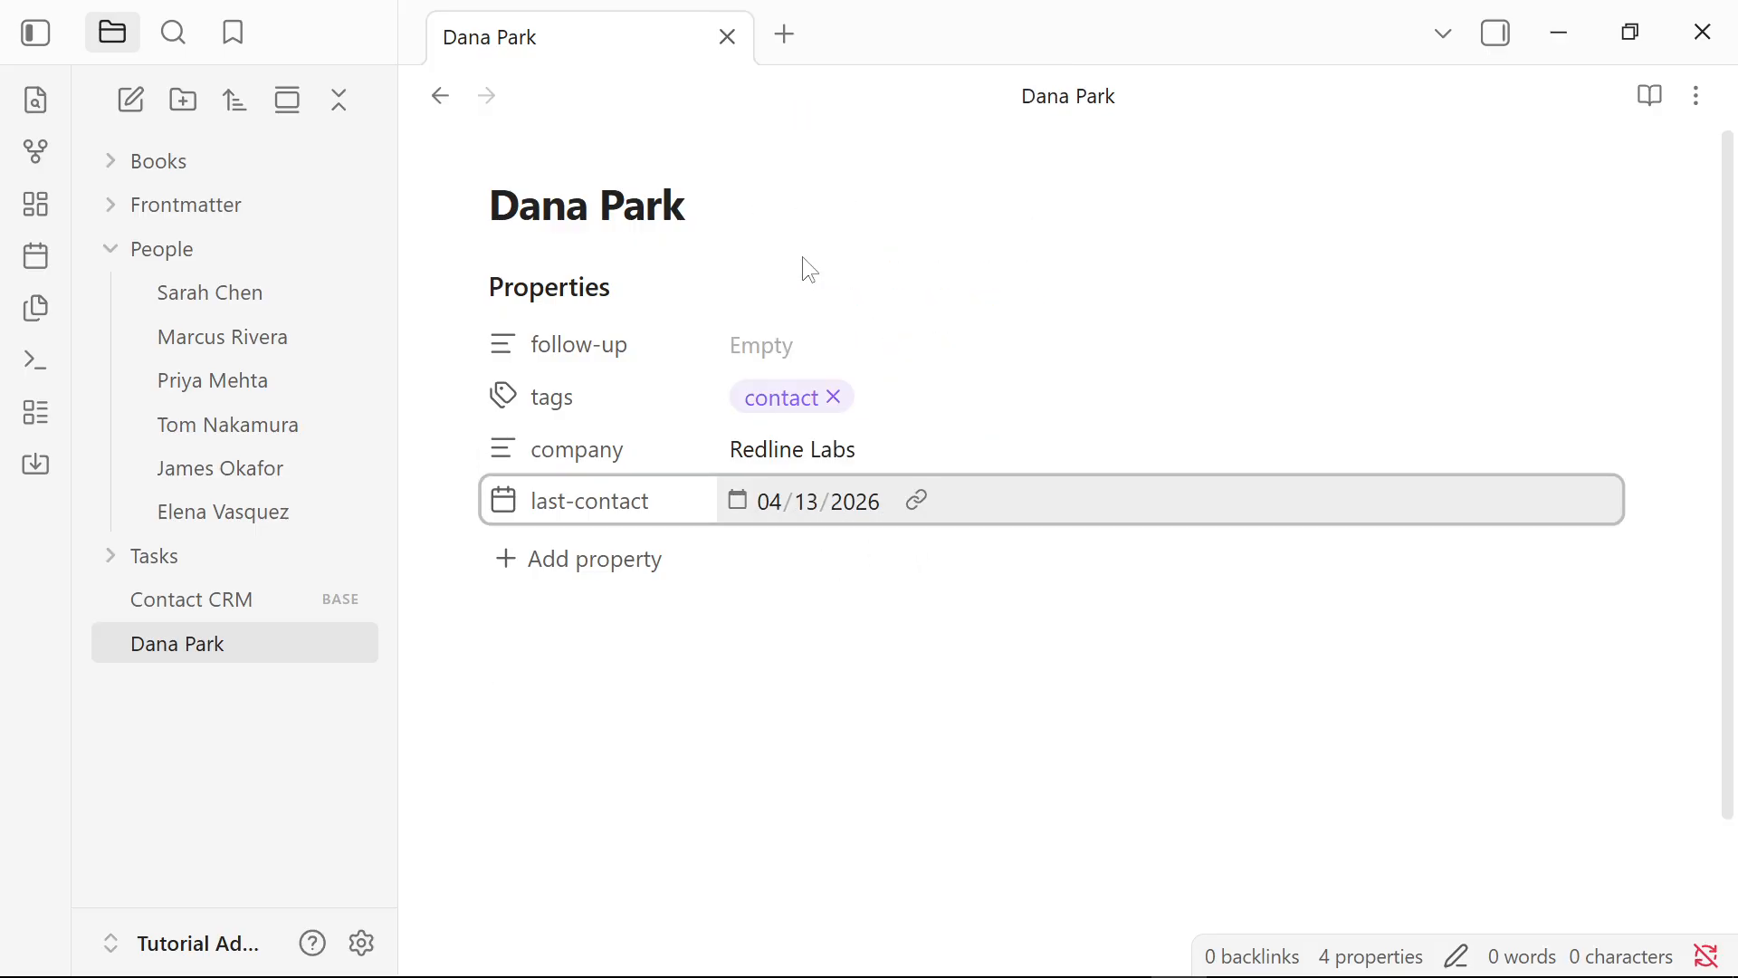
pyautogui.click(744, 505)
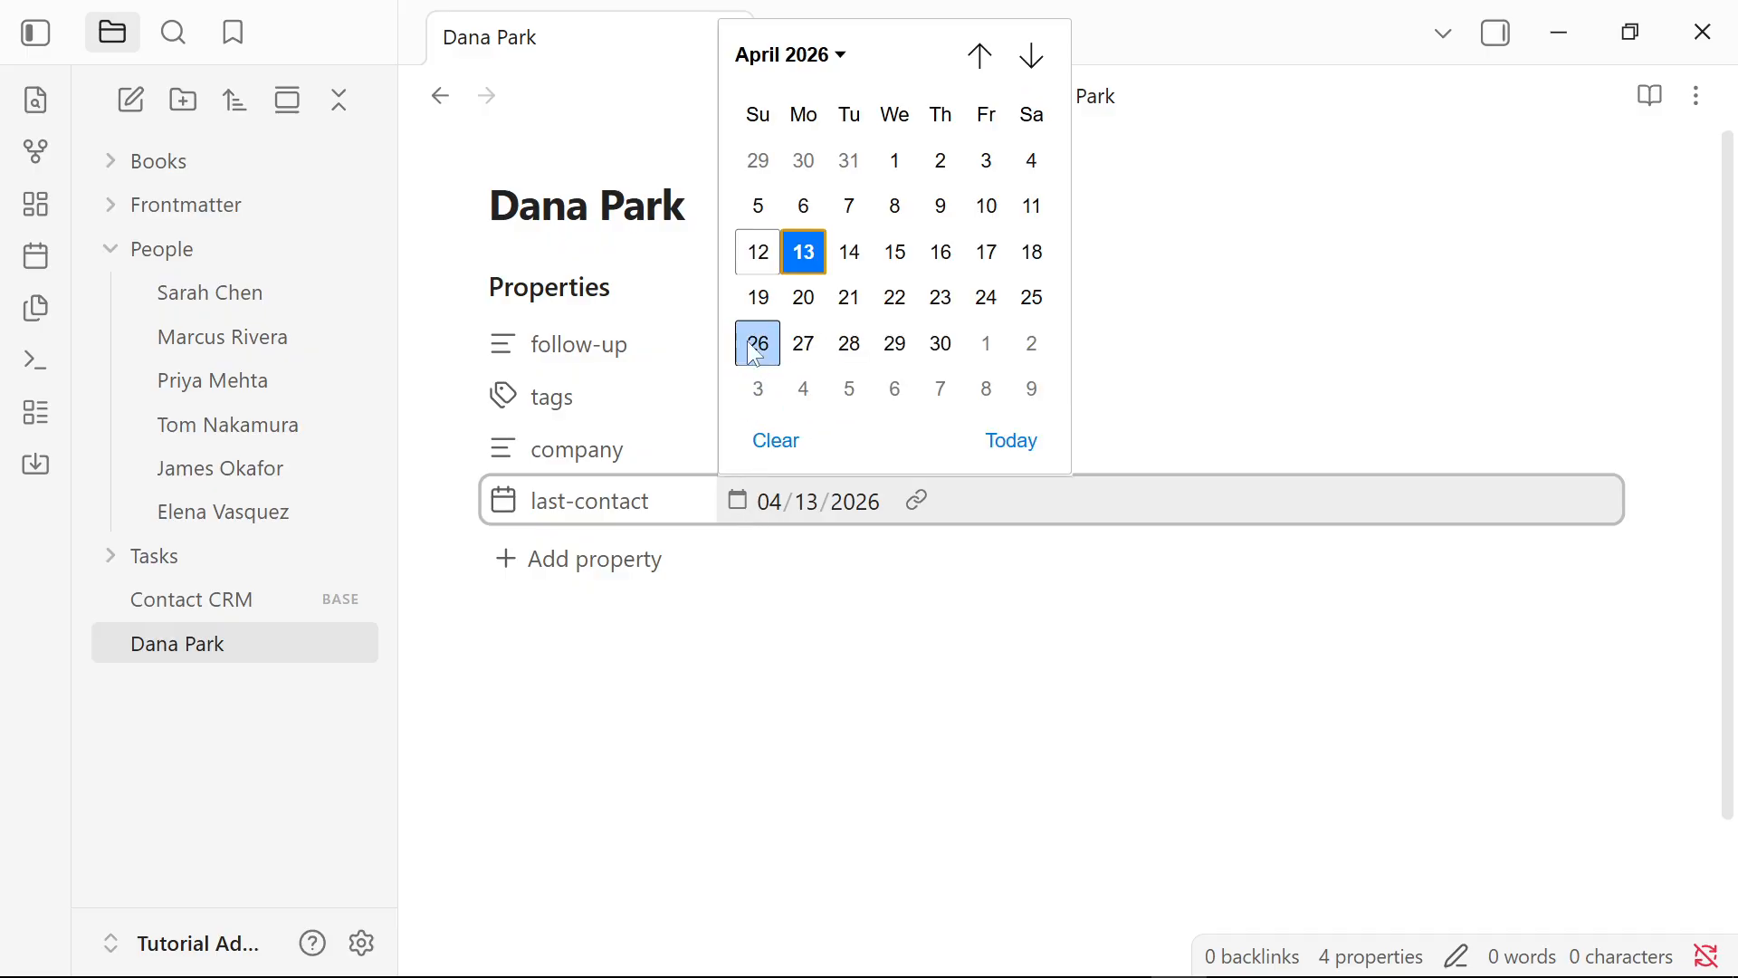
pyautogui.click(757, 256)
pyautogui.click(265, 602)
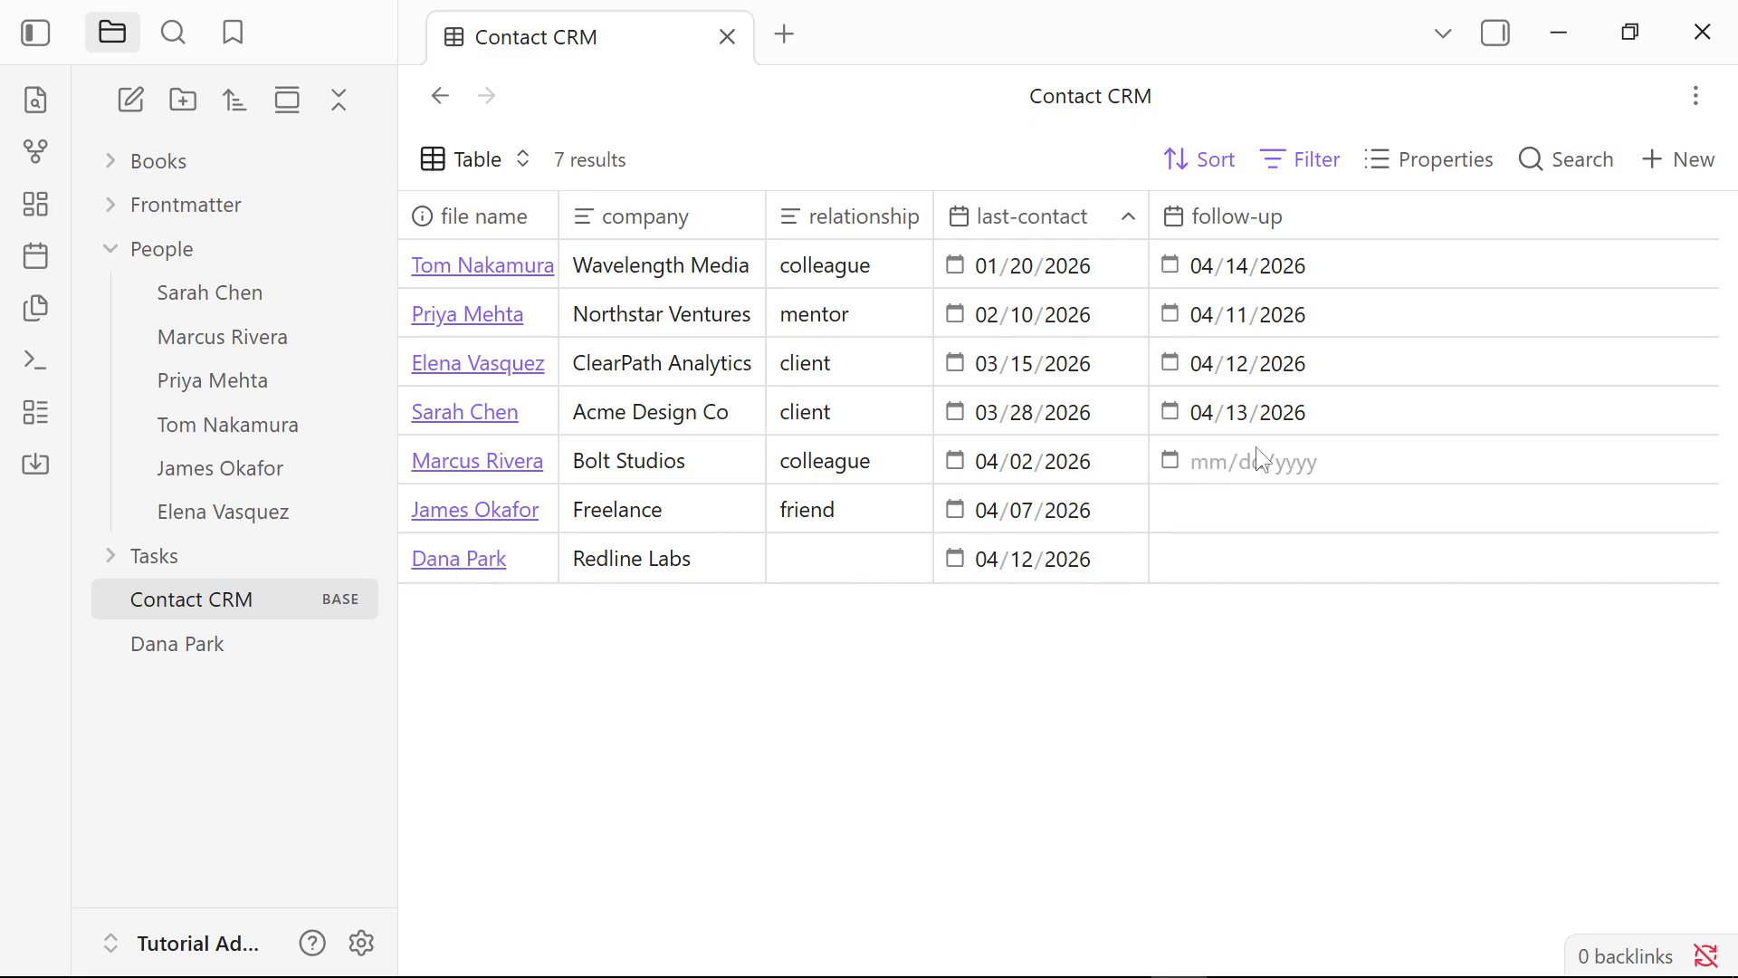
# Add a relationship property with the value colleague to the new contact's note and review its row in the Contact CRM base
pyautogui.click(258, 643)
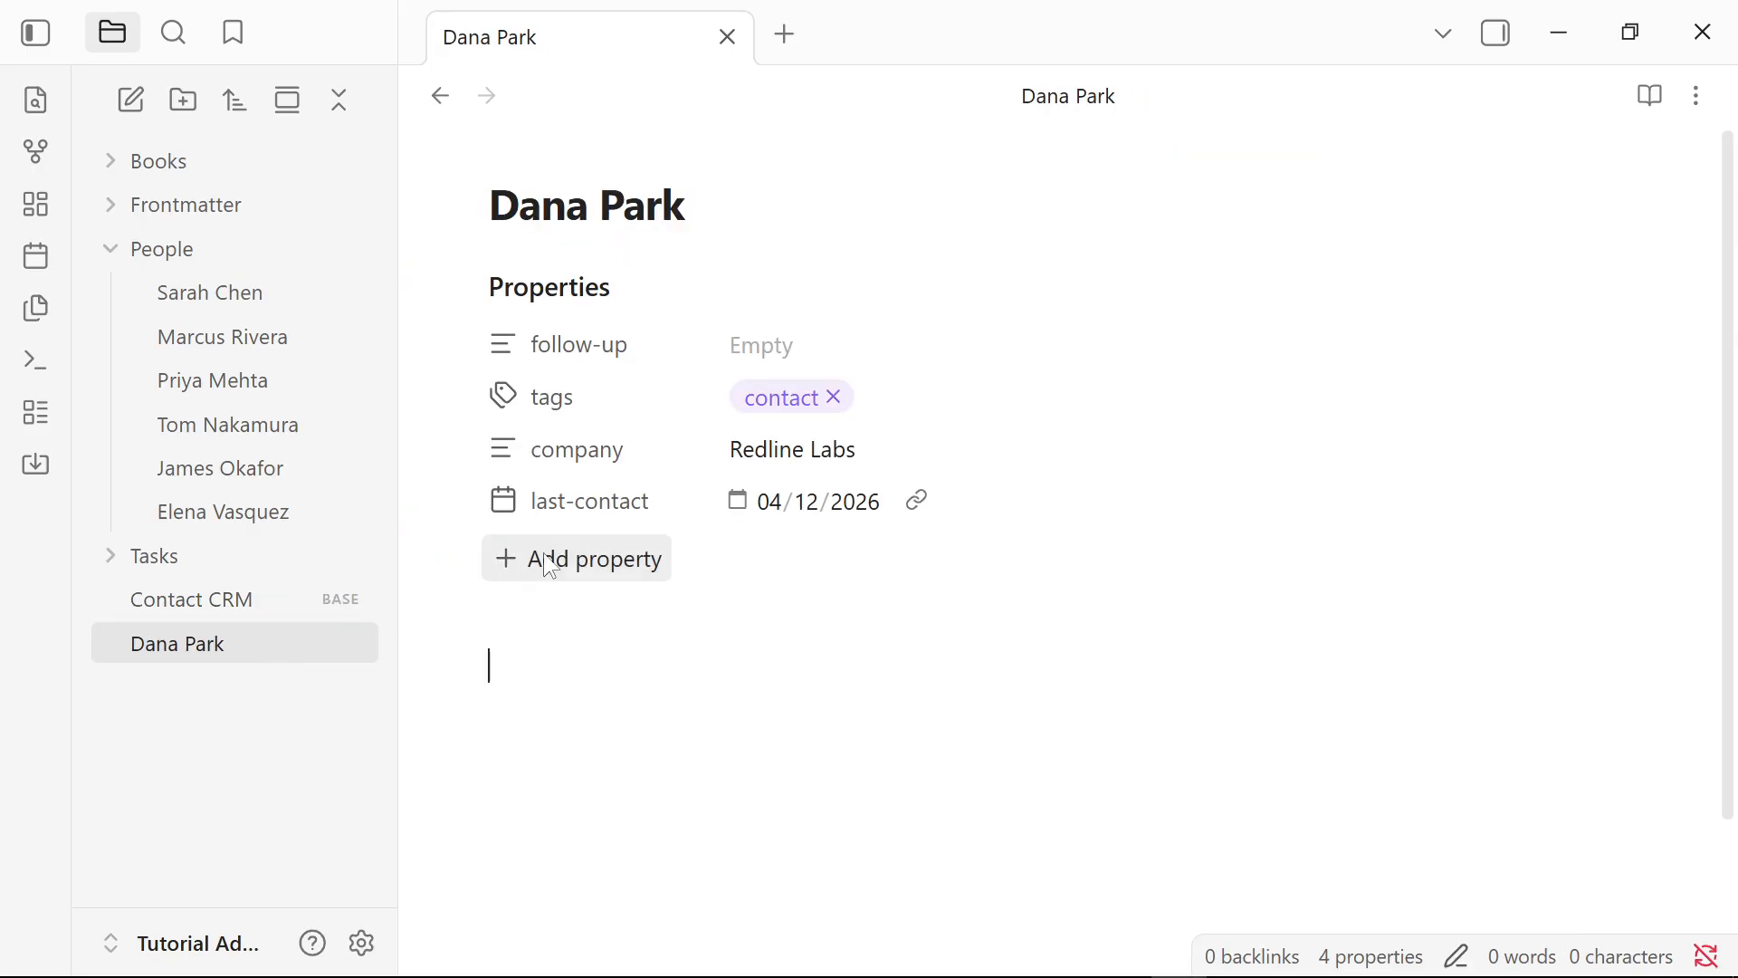
pyautogui.click(574, 543)
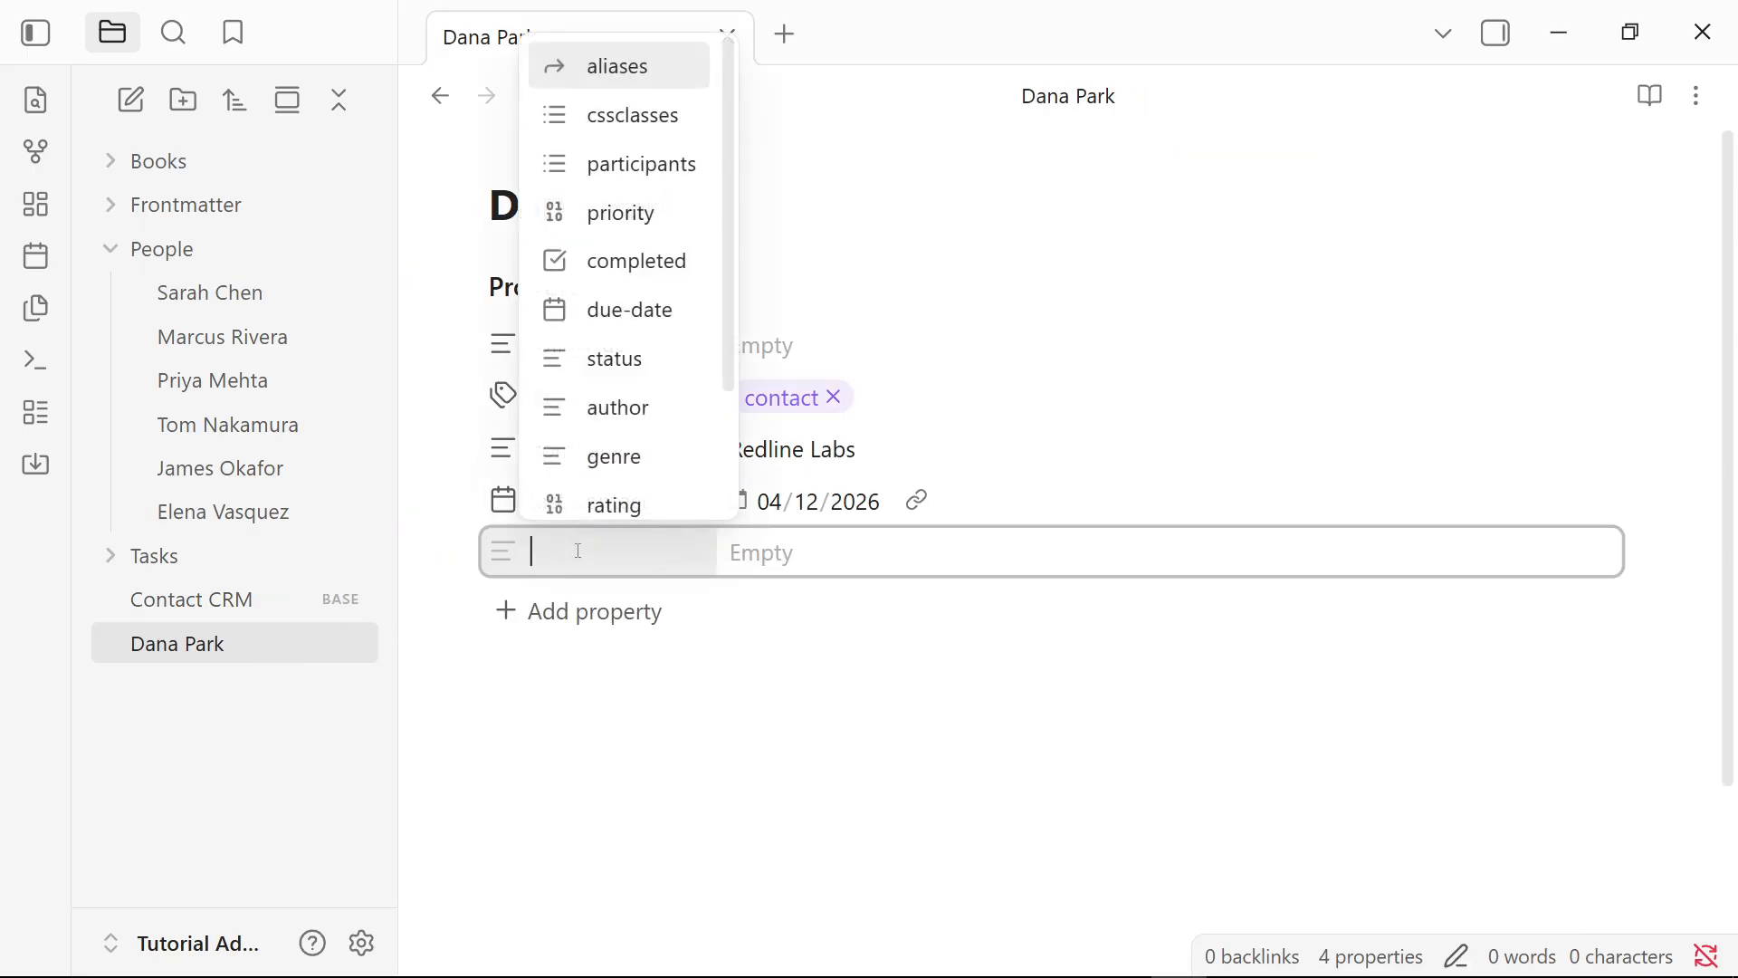
pyautogui.write('re')
pyautogui.click(639, 623)
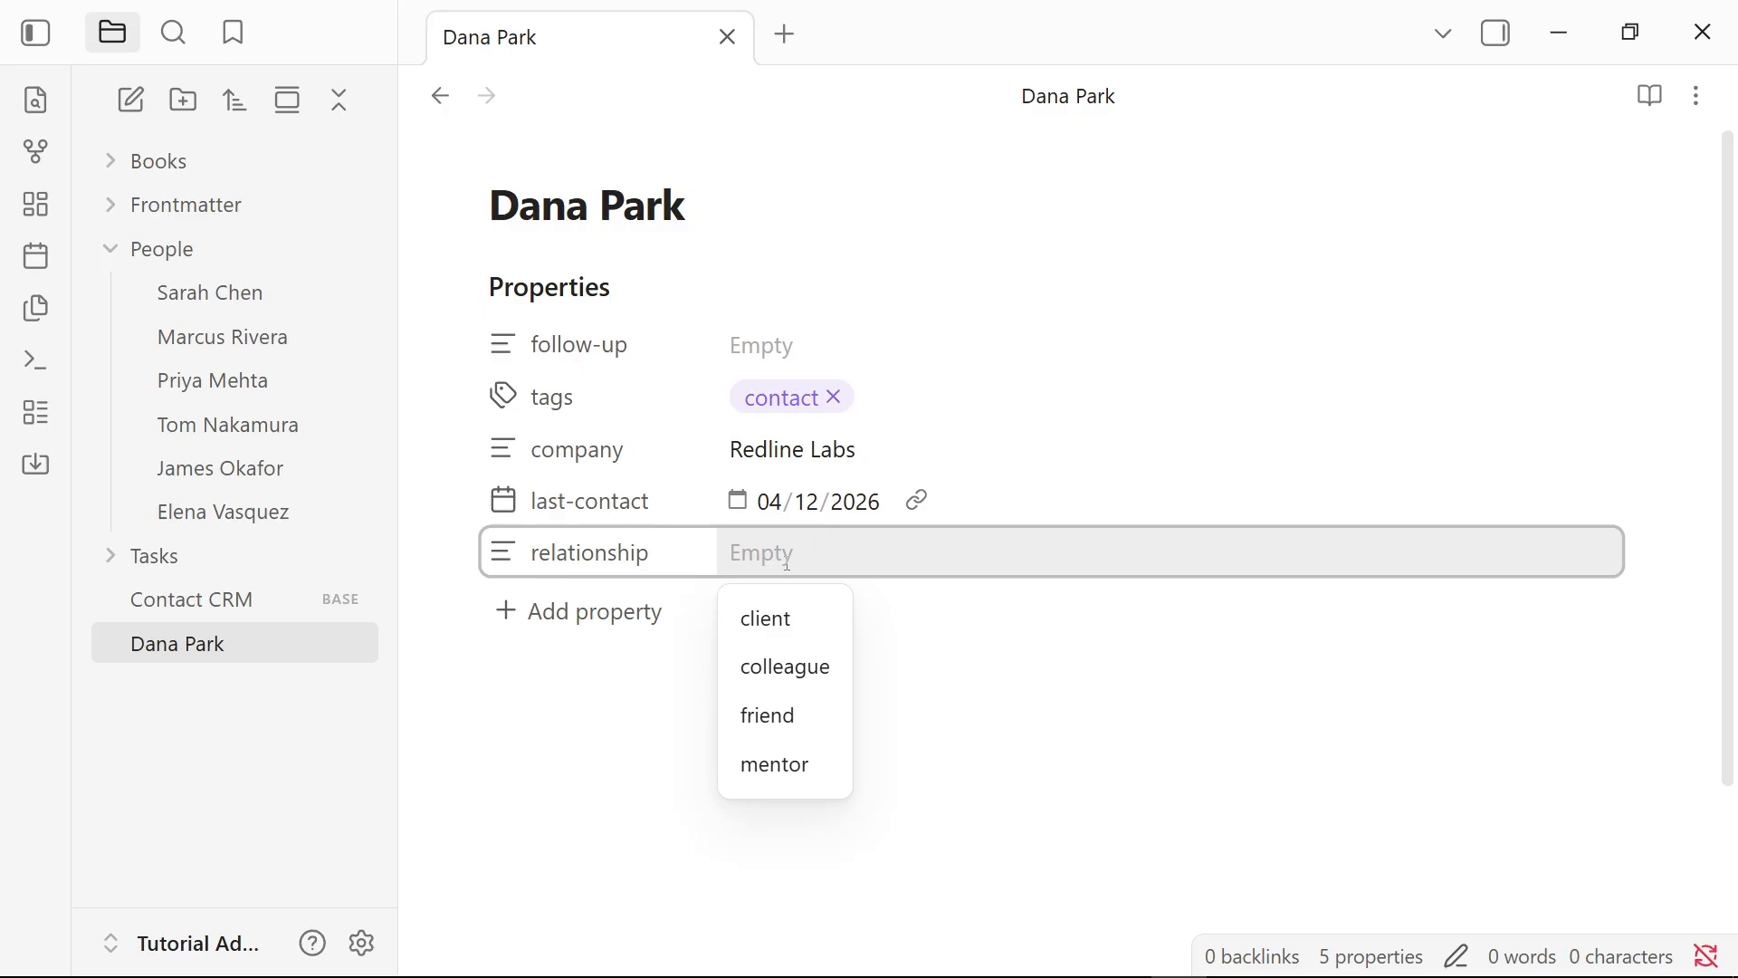
pyautogui.click(797, 652)
pyautogui.click(233, 601)
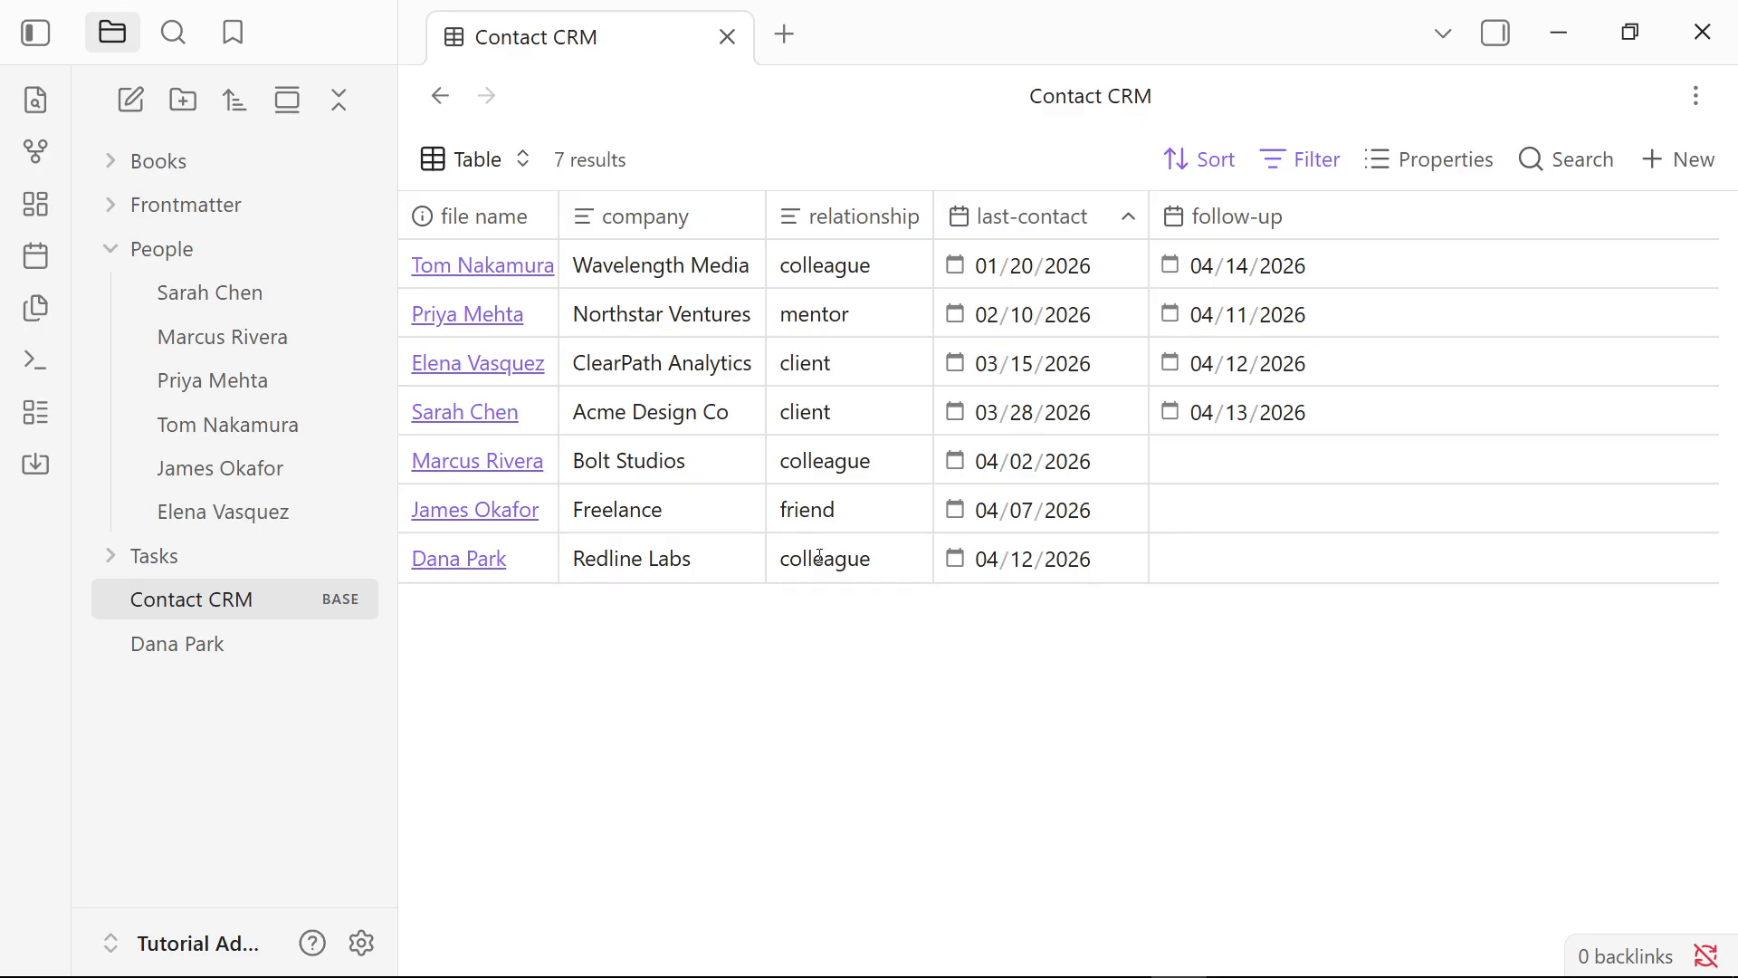
pyautogui.moveTo(876, 561); pyautogui.dragTo(630, 559)
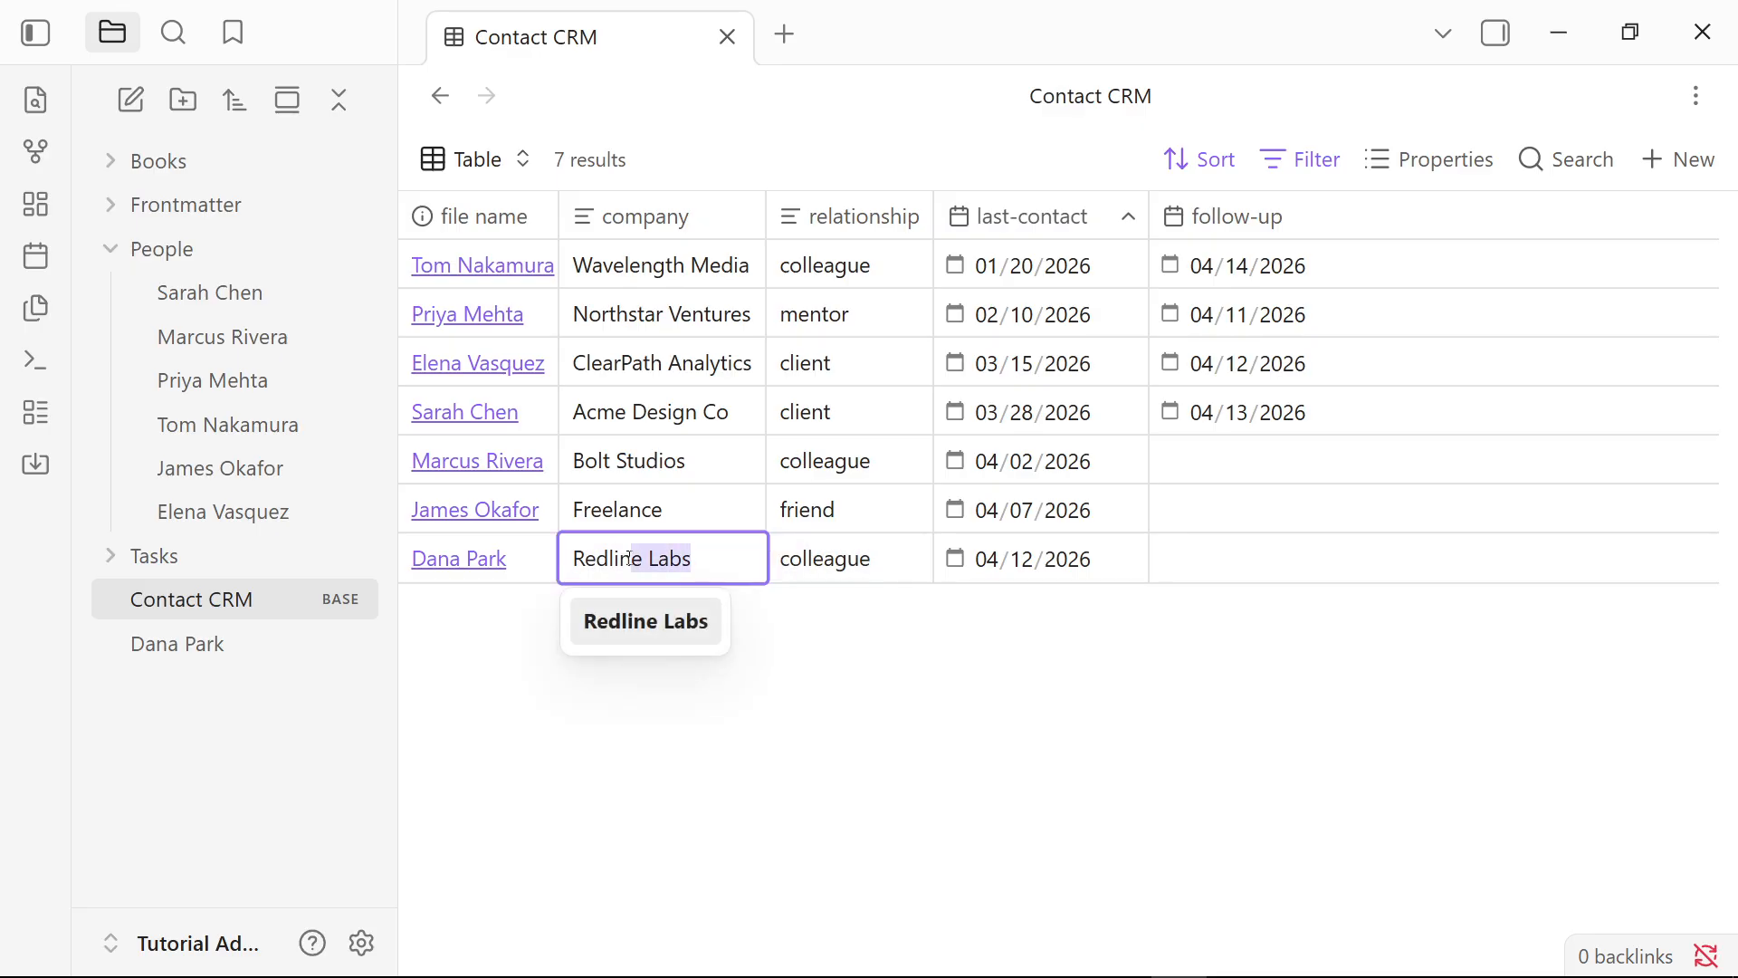
pyautogui.click(856, 632)
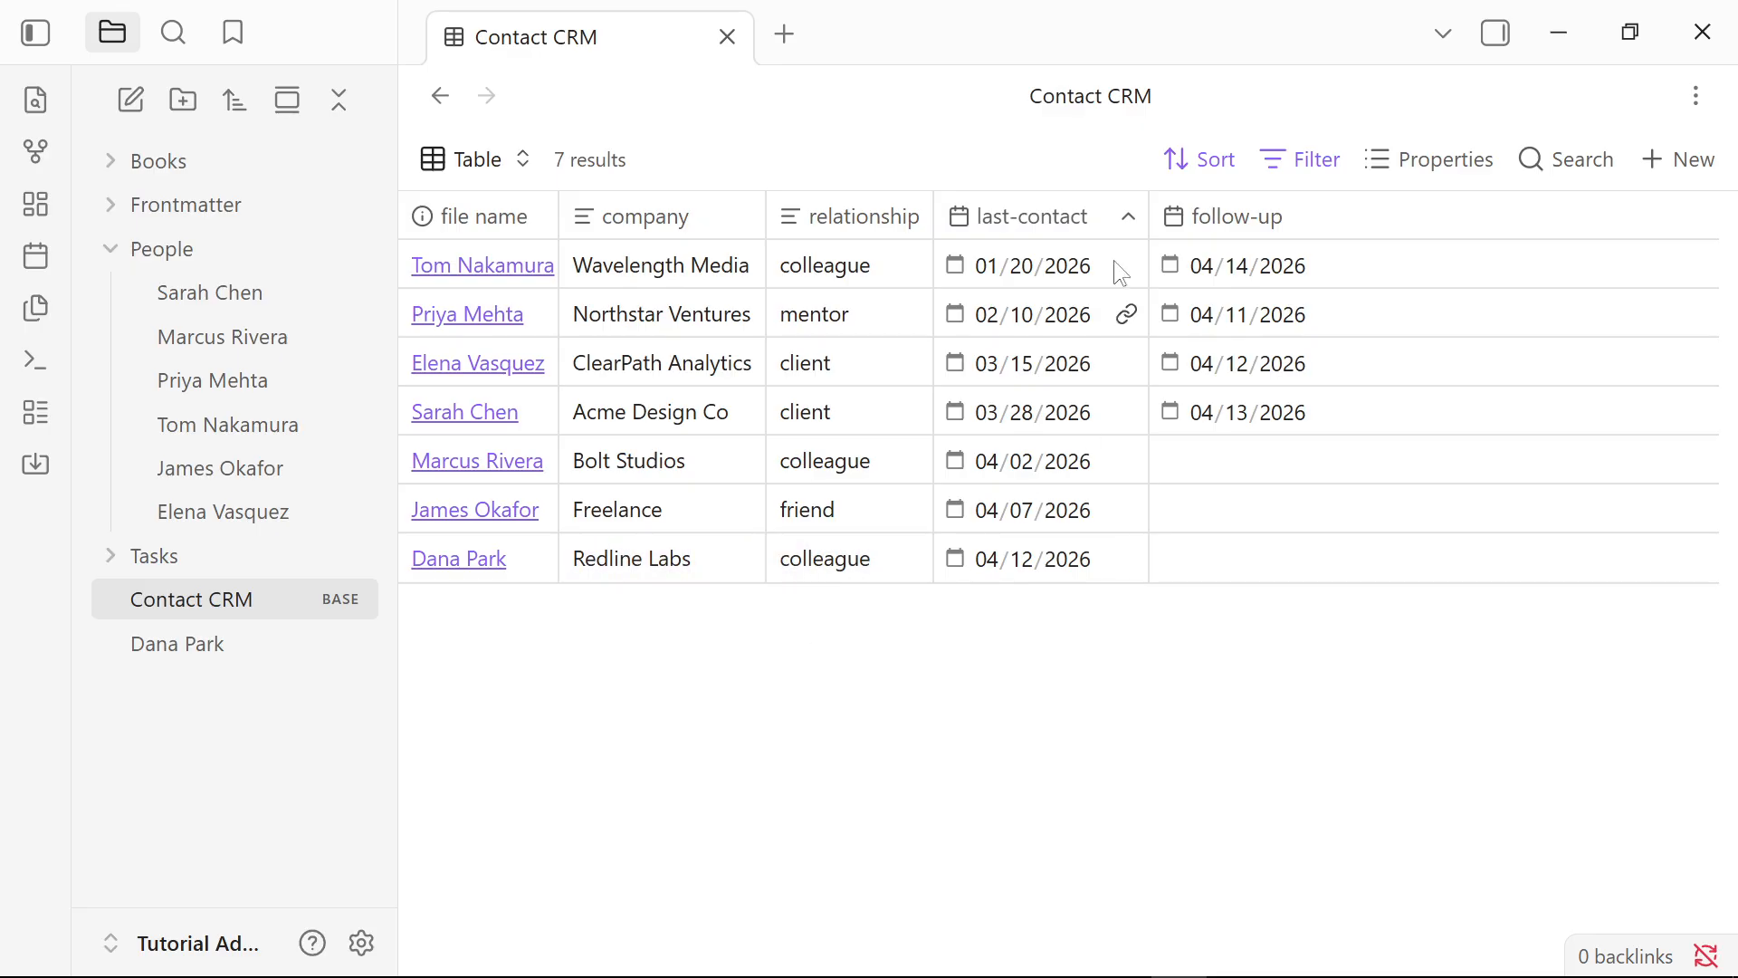